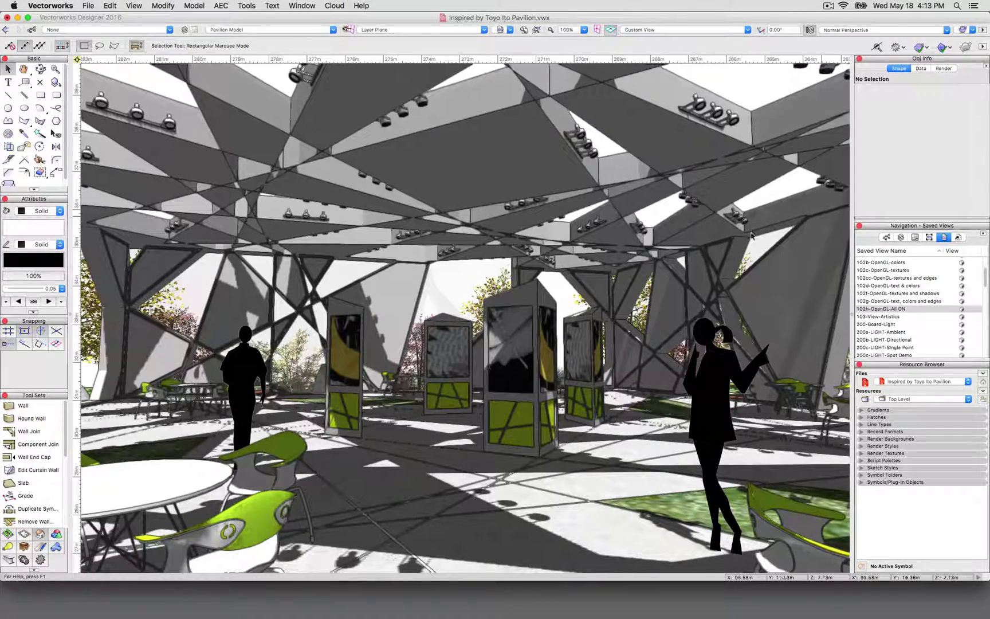
# Restore the 200a-LIGHT-Ambient saved view and review its settings, cancelling without changes.
pyautogui.click(901, 333)
pyautogui.doubleClick(901, 332)
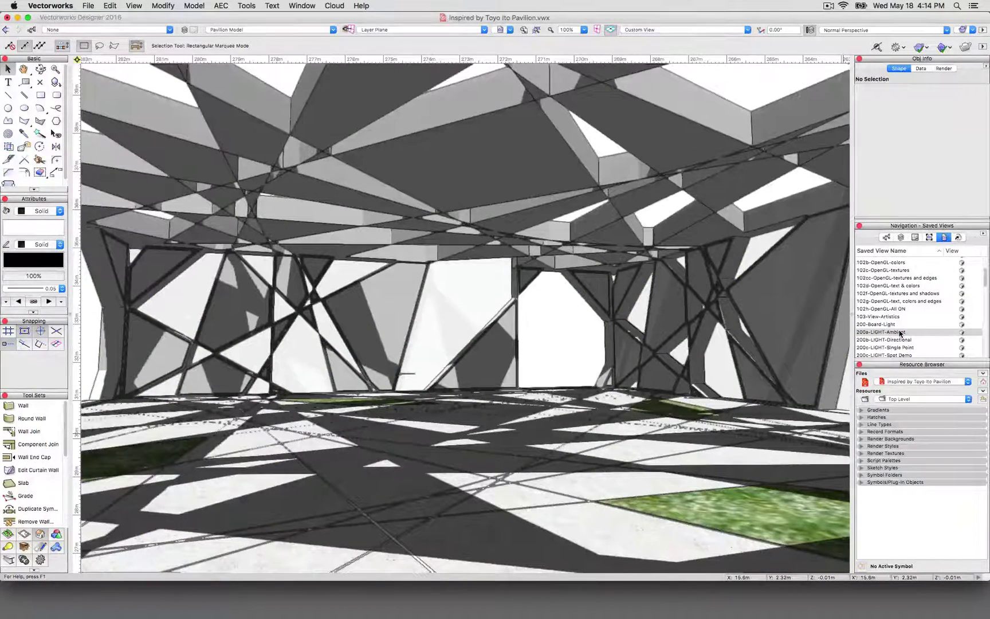
pyautogui.rightClick(900, 333)
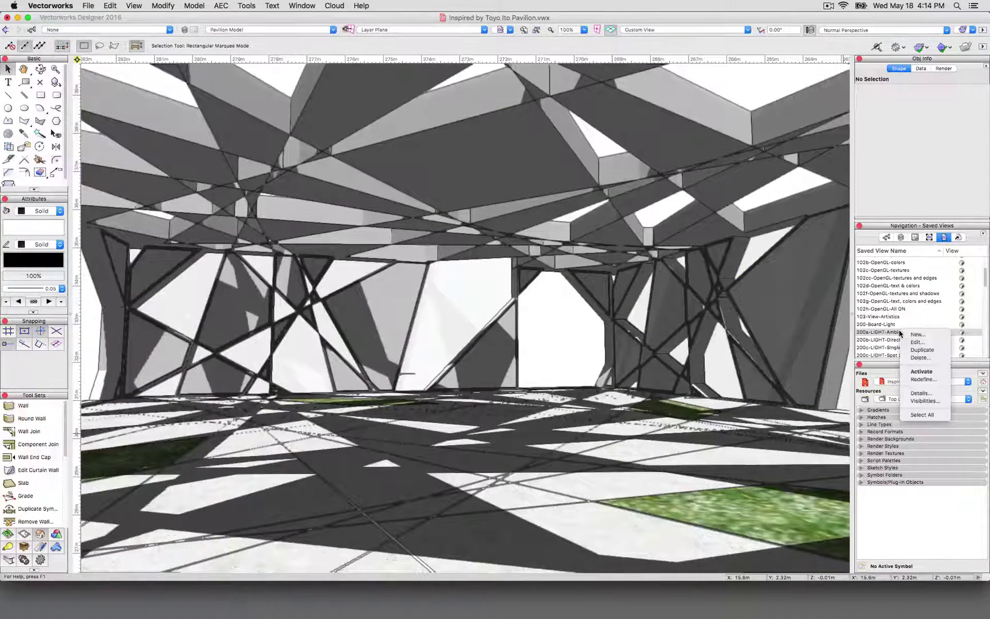
pyautogui.click(913, 342)
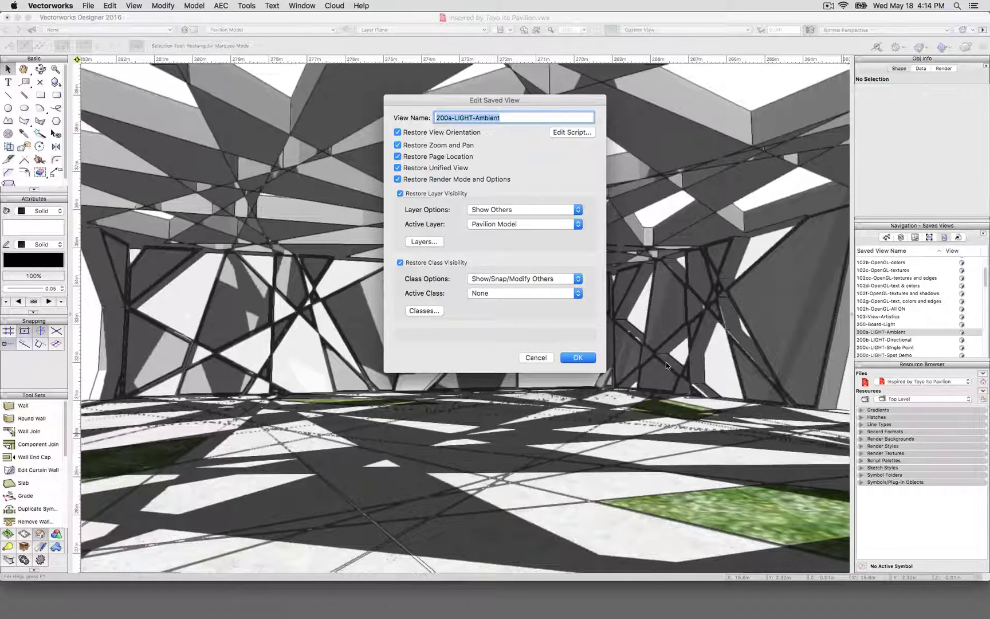
pyautogui.click(533, 358)
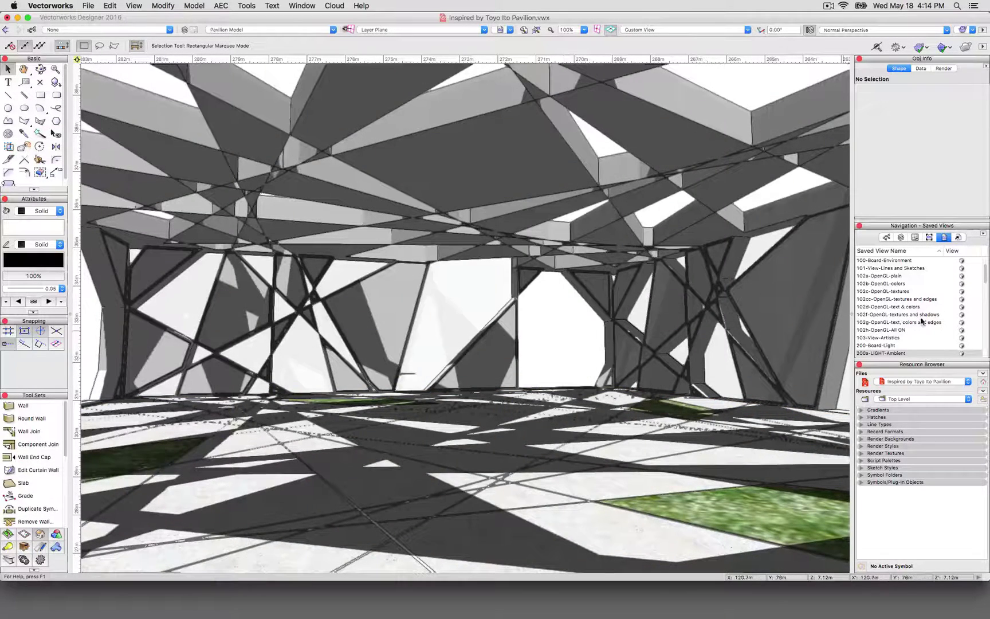
pyautogui.scroll(-1, 921, 320)
pyautogui.scroll(-1, 902, 329)
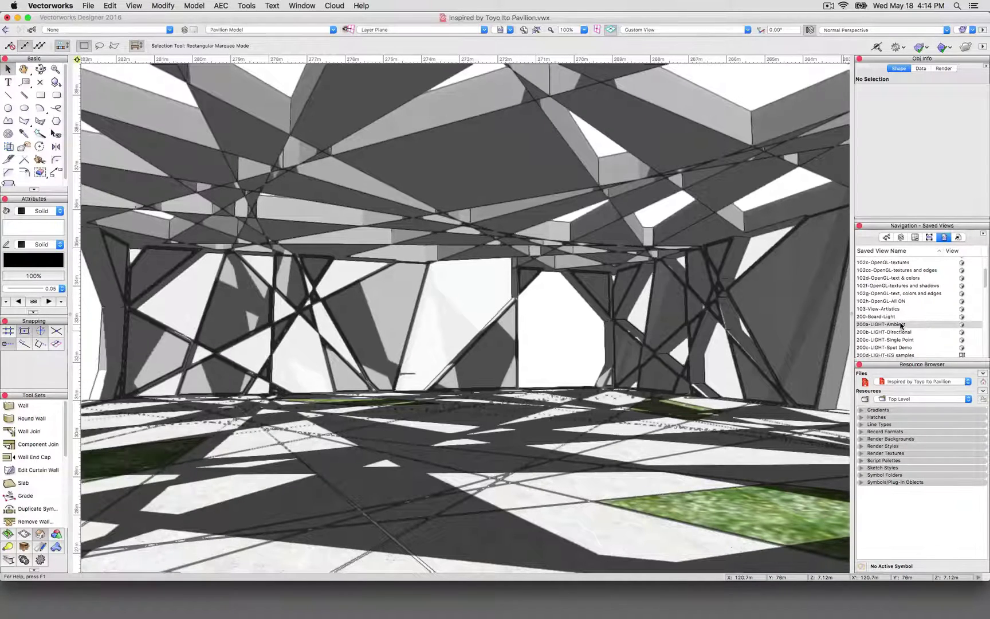
pyautogui.click(896, 318)
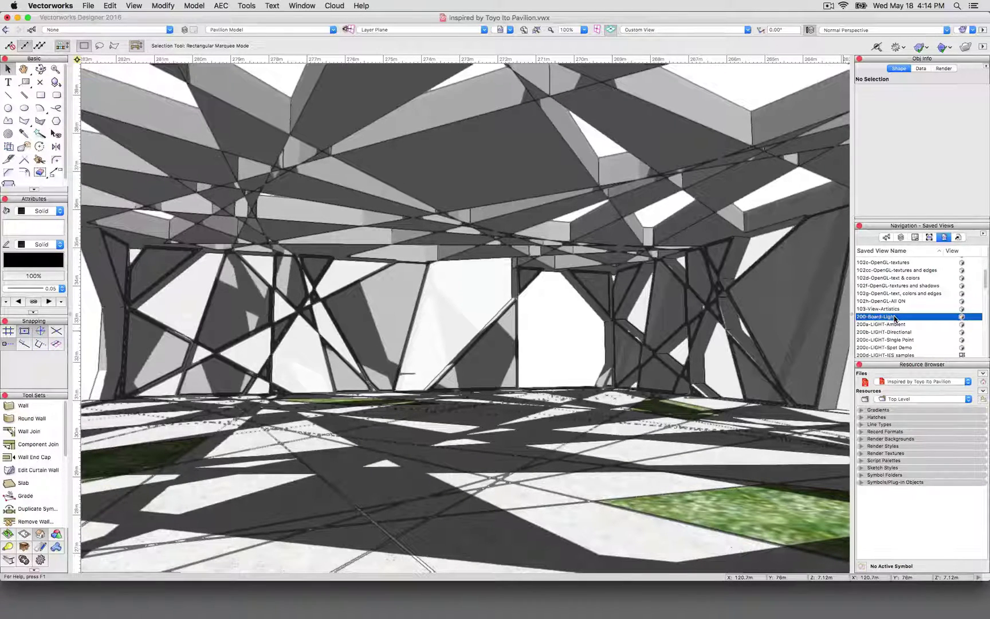
pyautogui.doubleClick(883, 316)
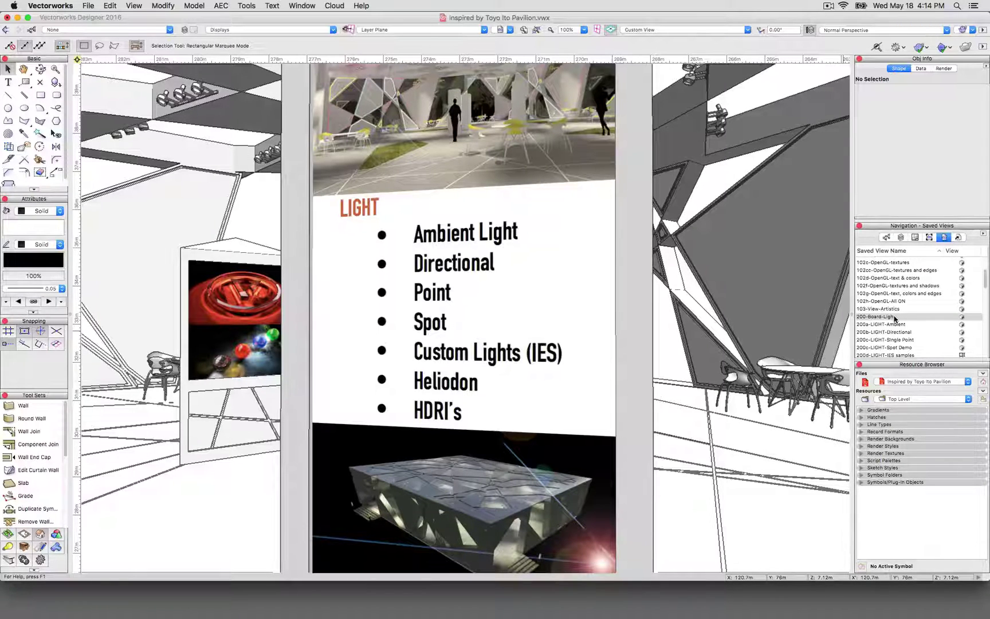
pyautogui.click(896, 325)
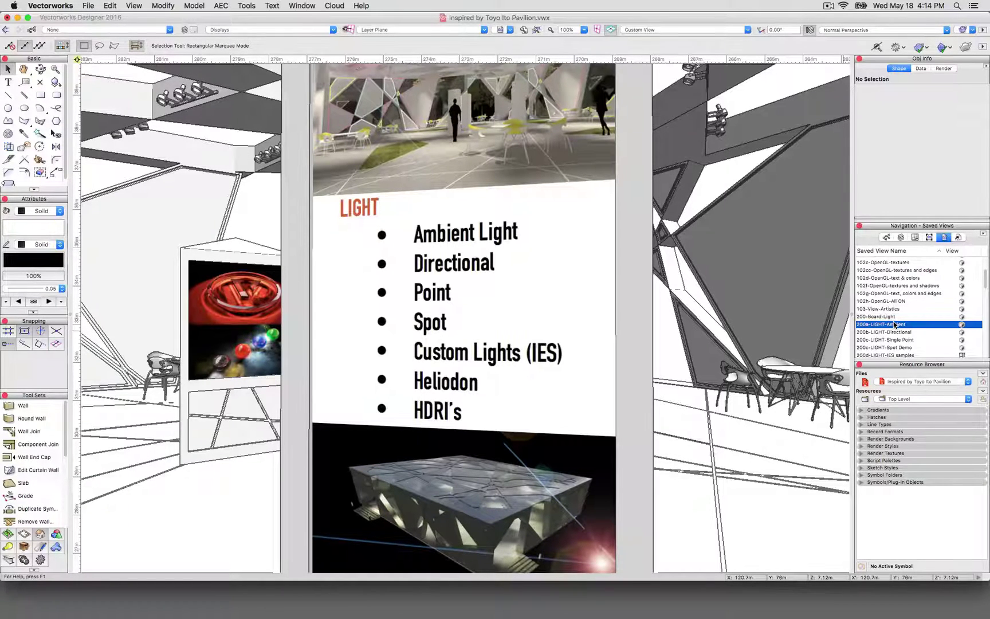
pyautogui.doubleClick(895, 325)
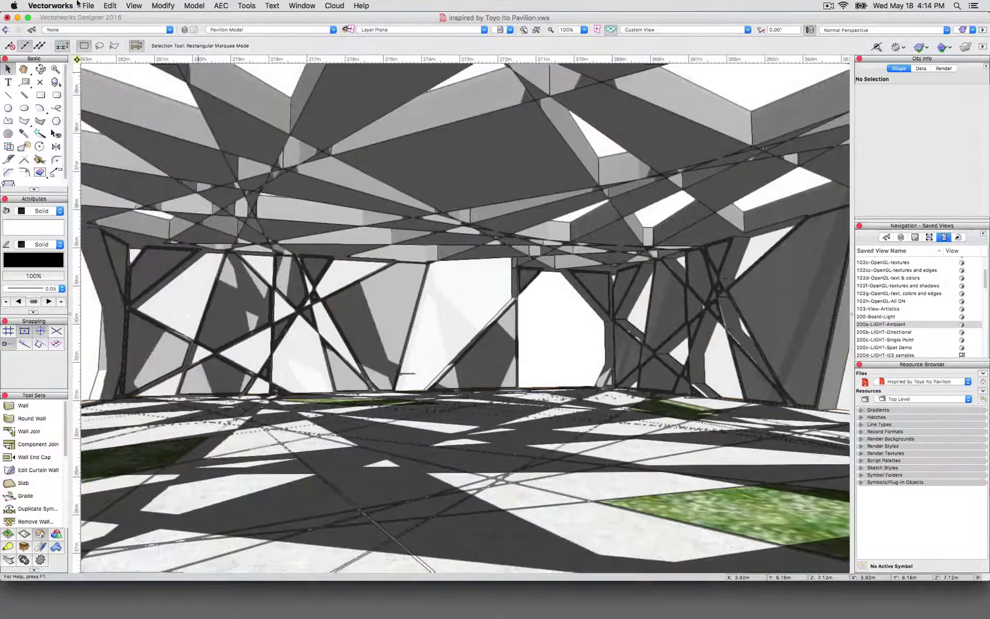
# In Lighting Options, toggle ambient light, try brightness near 50, then leave Ambient Off.
pyautogui.click(134, 6)
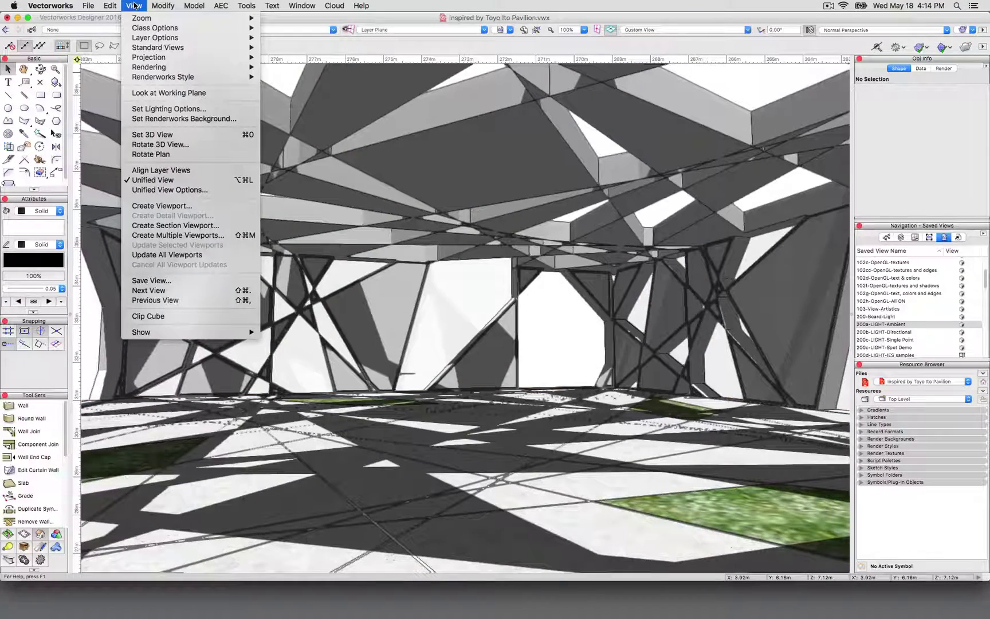
pyautogui.click(170, 109)
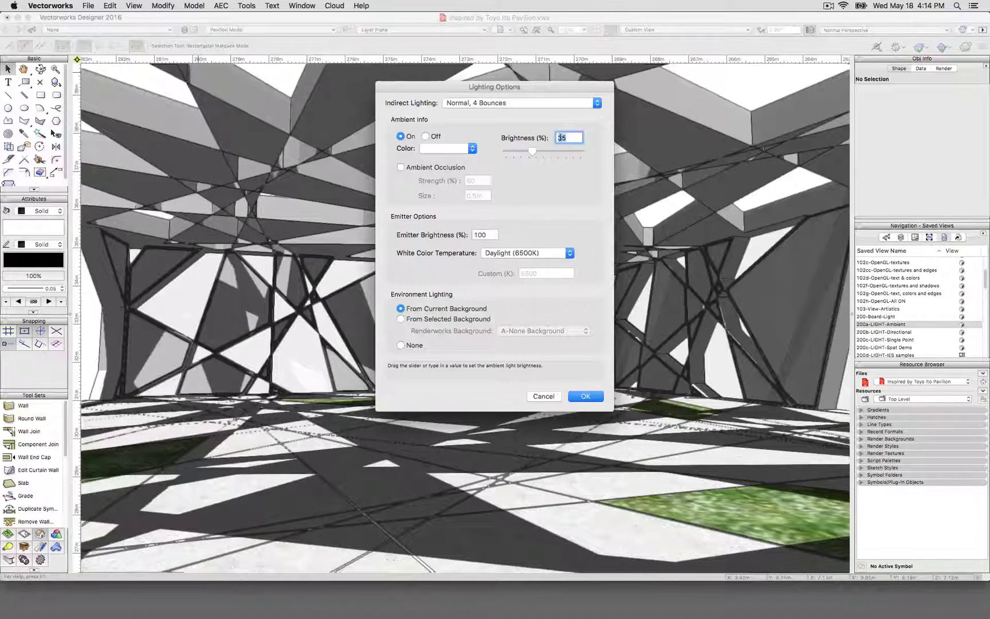
pyautogui.click(427, 136)
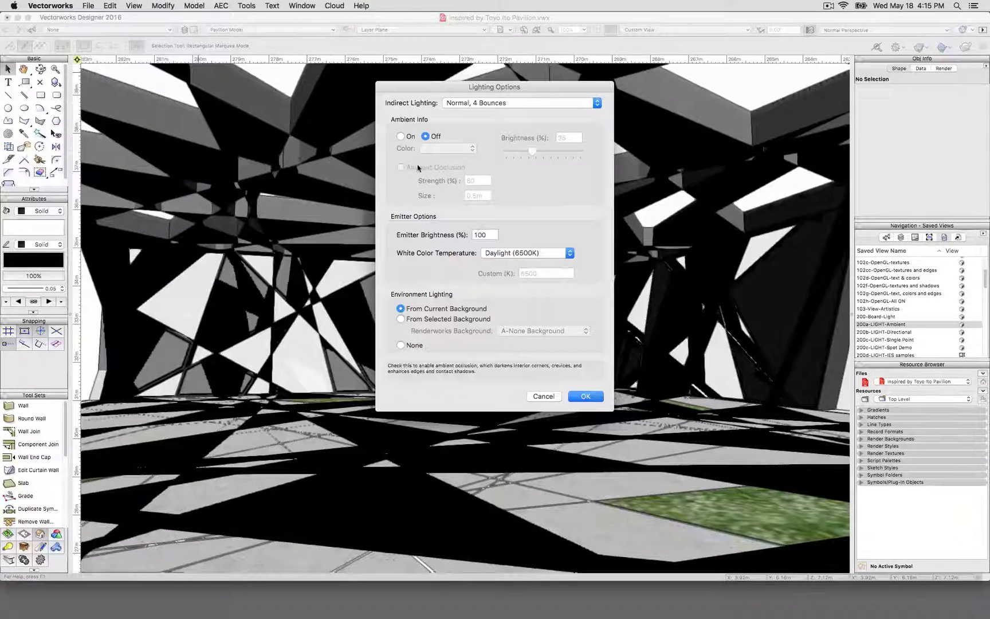
pyautogui.click(401, 136)
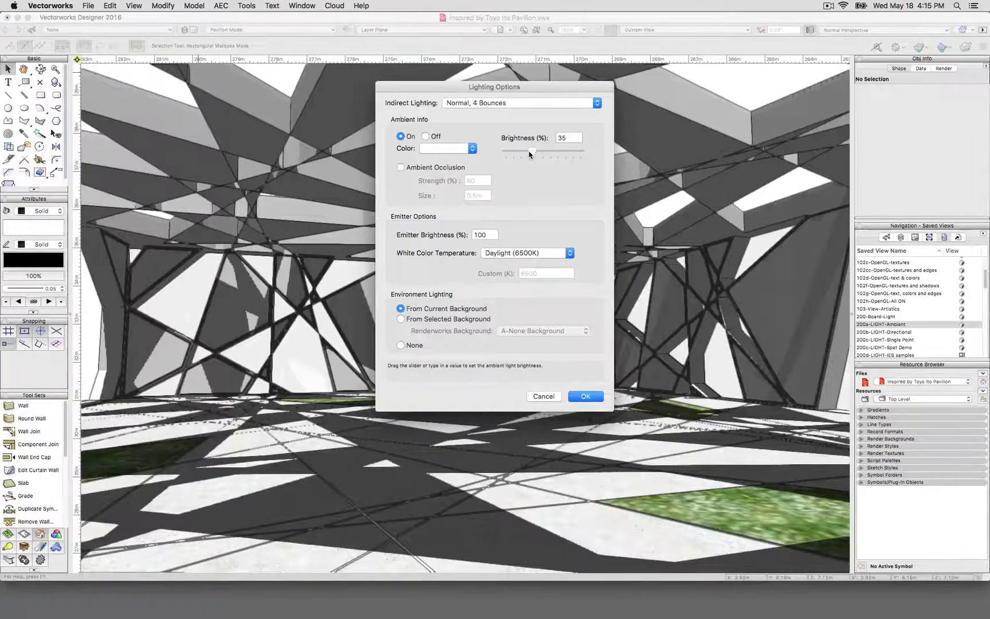
pyautogui.moveTo(531, 153)
pyautogui.mouseDown()
pyautogui.moveTo(584, 154)
pyautogui.moveTo(508, 155)
pyautogui.moveTo(531, 154)
pyautogui.mouseUp()
pyautogui.moveTo(531, 152)
pyautogui.mouseDown()
pyautogui.moveTo(542, 156)
pyautogui.moveTo(531, 157)
pyautogui.mouseUp()
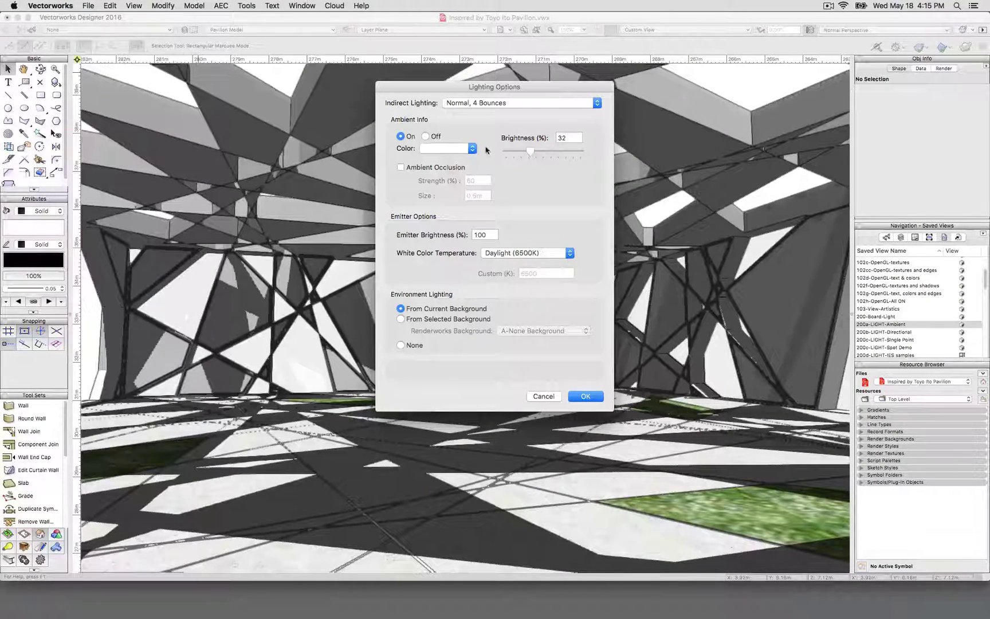
pyautogui.click(429, 137)
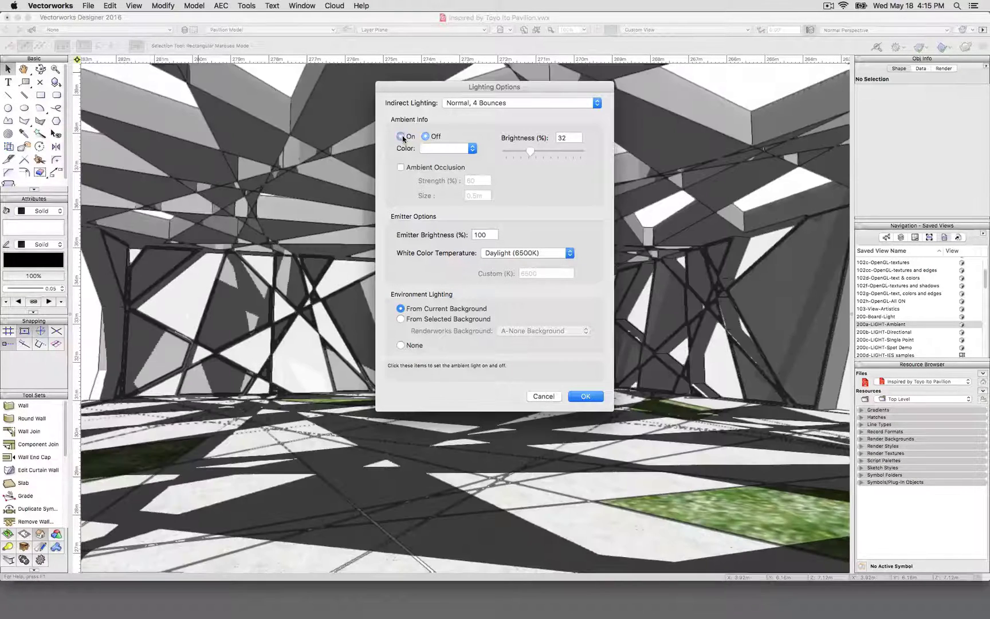
# Try red and light blue ambient tints at brightness 64, then cancel to keep the original lighting.
pyautogui.click(401, 136)
pyautogui.click(447, 150)
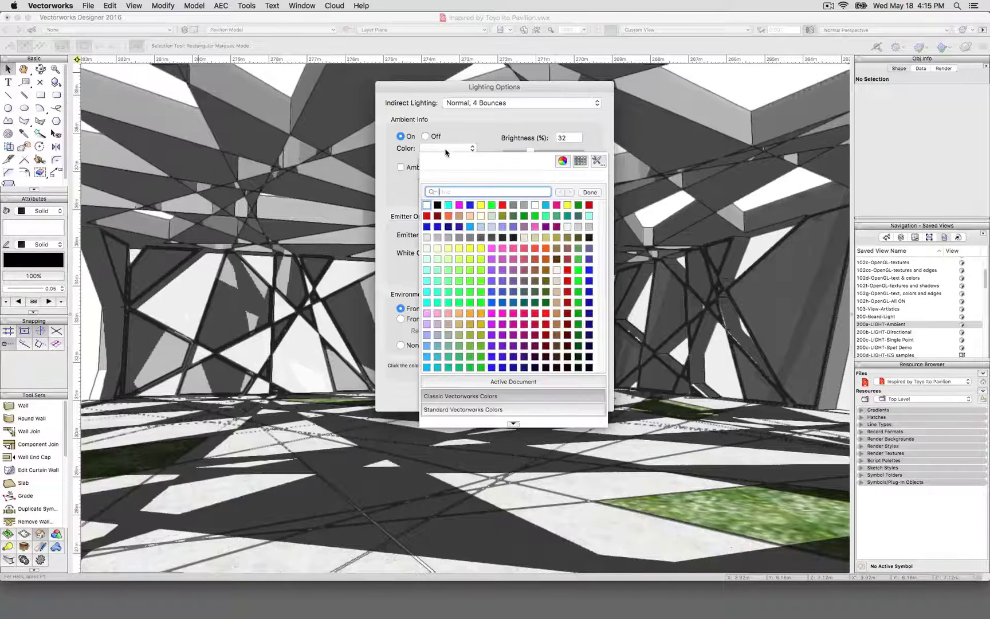
pyautogui.click(427, 217)
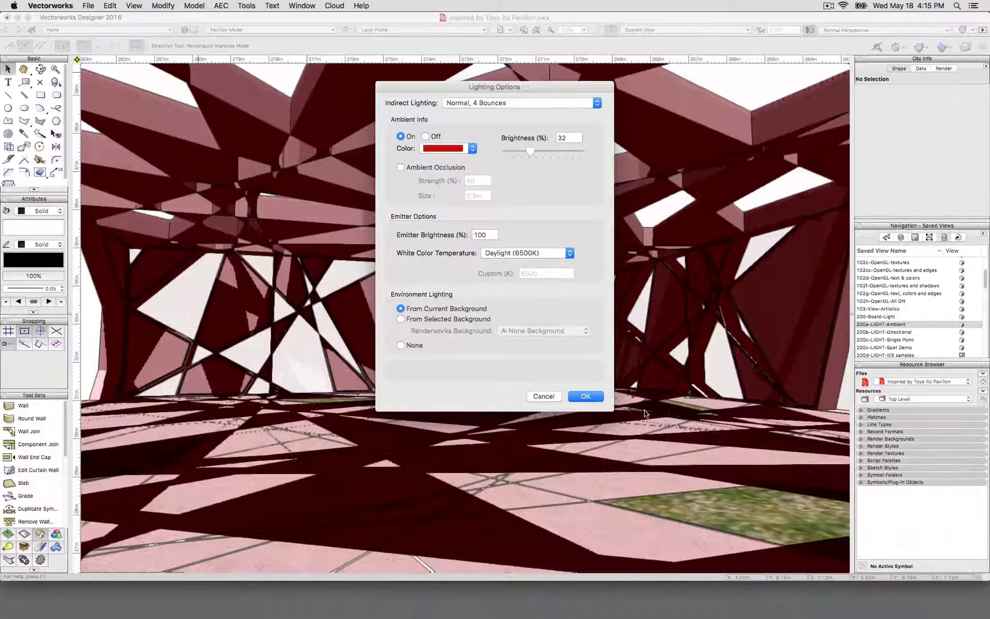
pyautogui.click(465, 149)
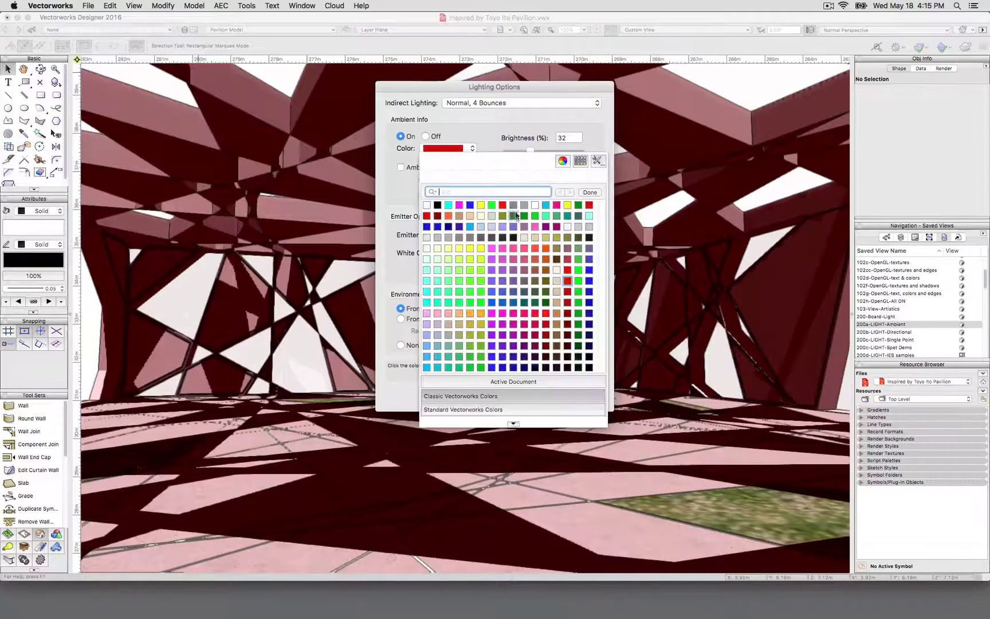
pyautogui.click(548, 208)
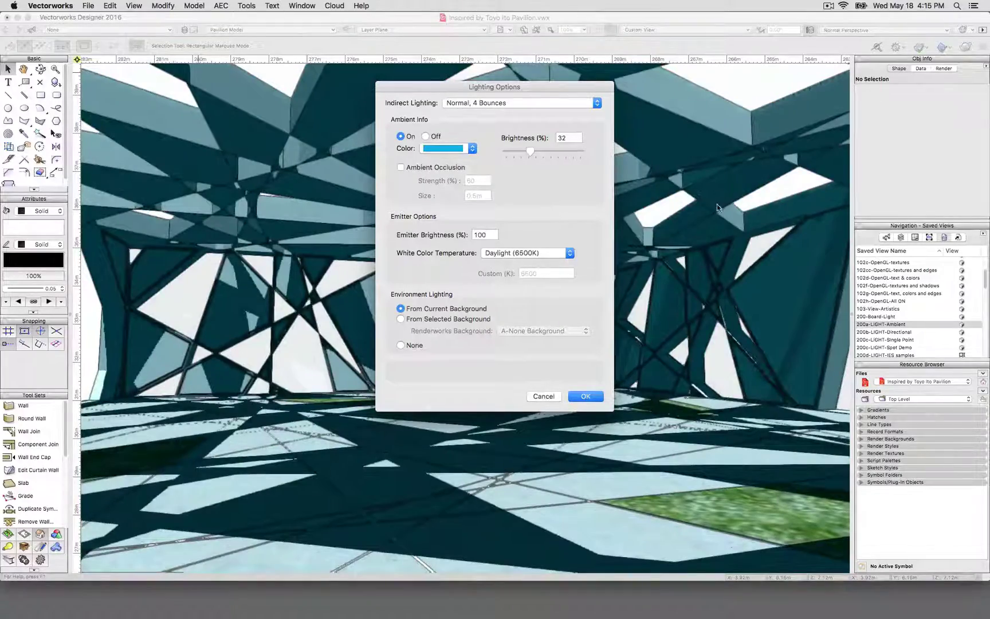
pyautogui.moveTo(530, 152)
pyautogui.mouseDown()
pyautogui.moveTo(581, 155)
pyautogui.moveTo(537, 154)
pyautogui.mouseUp()
pyautogui.click(542, 395)
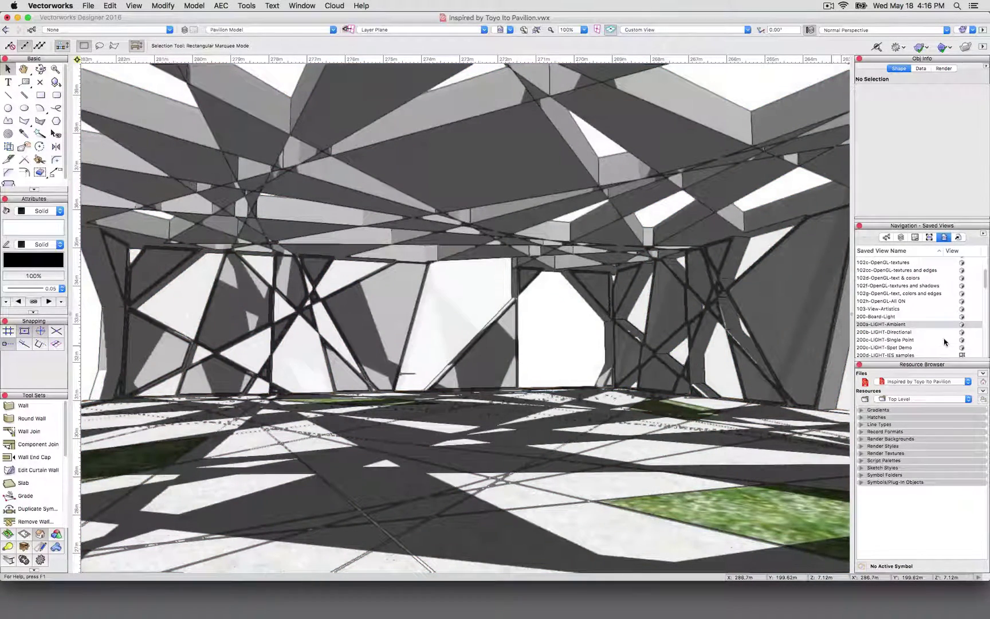
# Switch to the 200b-LIGHT-Directional view and set when light objects are displayed.
pyautogui.click(908, 333)
pyautogui.doubleClick(908, 333)
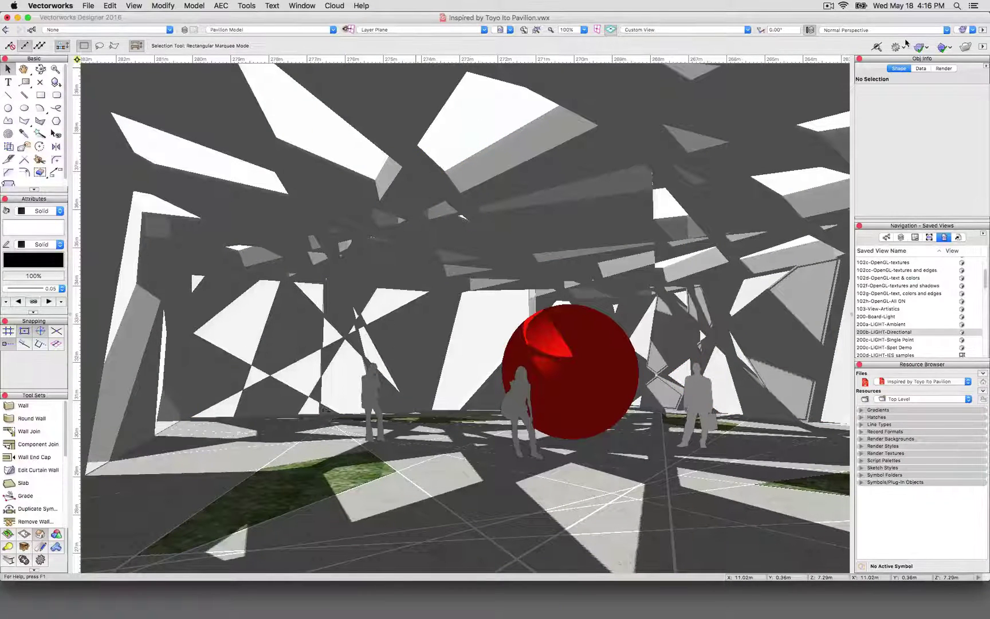
pyautogui.click(985, 48)
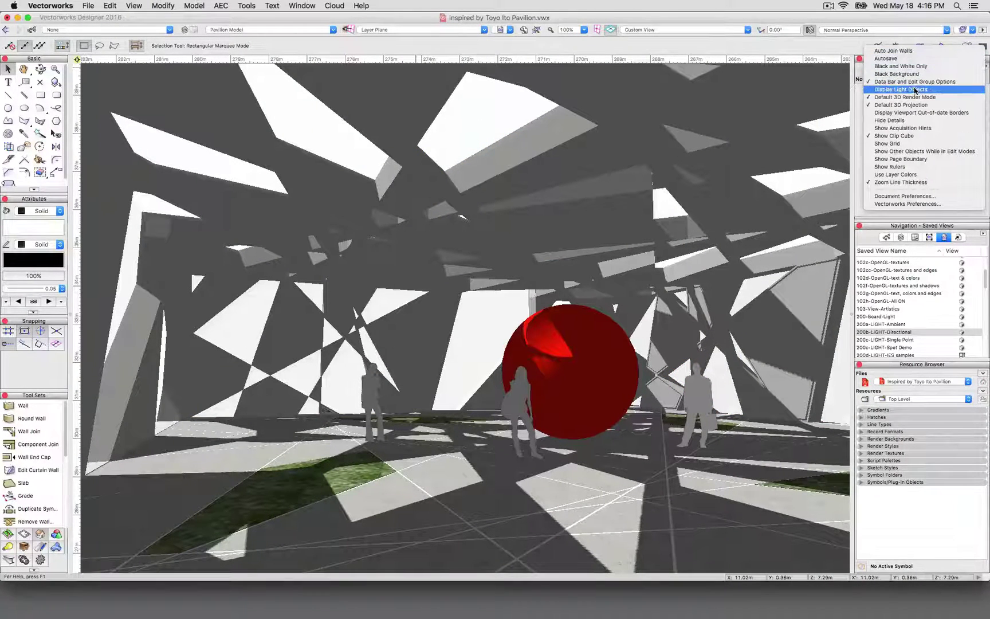
pyautogui.click(915, 90)
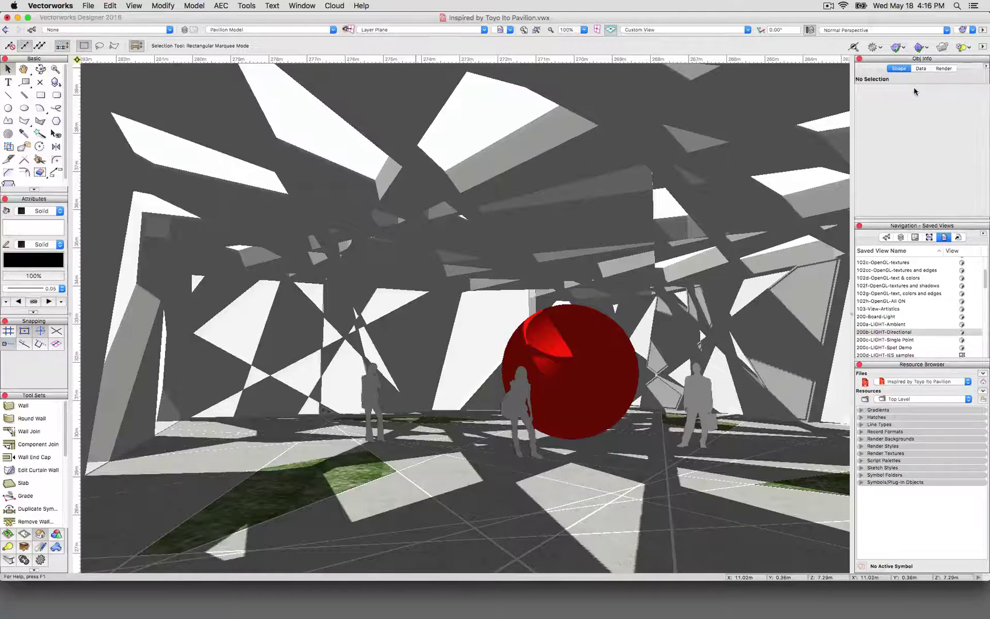
pyautogui.click(965, 49)
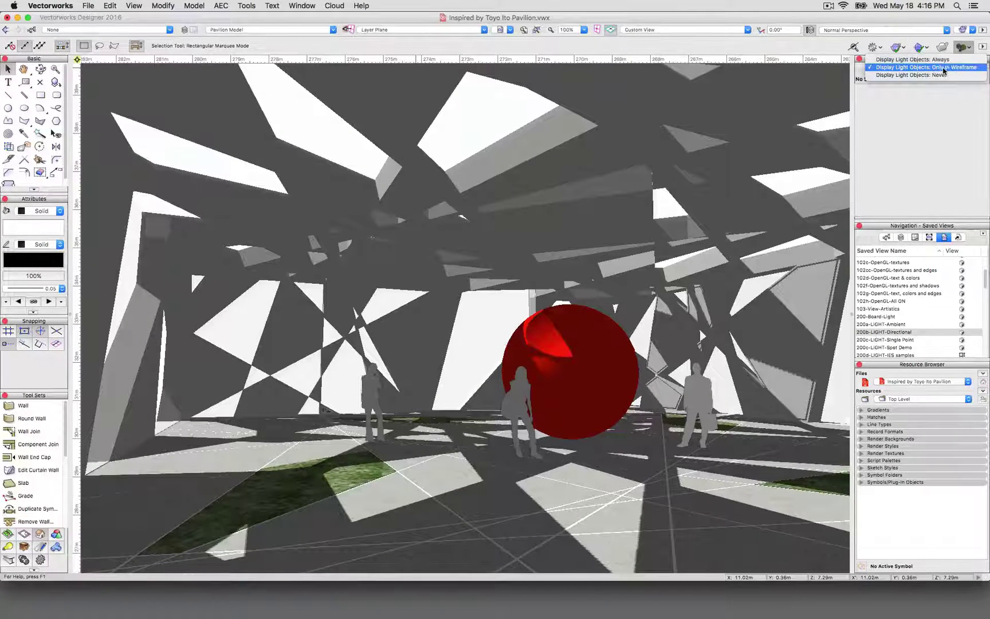
pyautogui.click(917, 60)
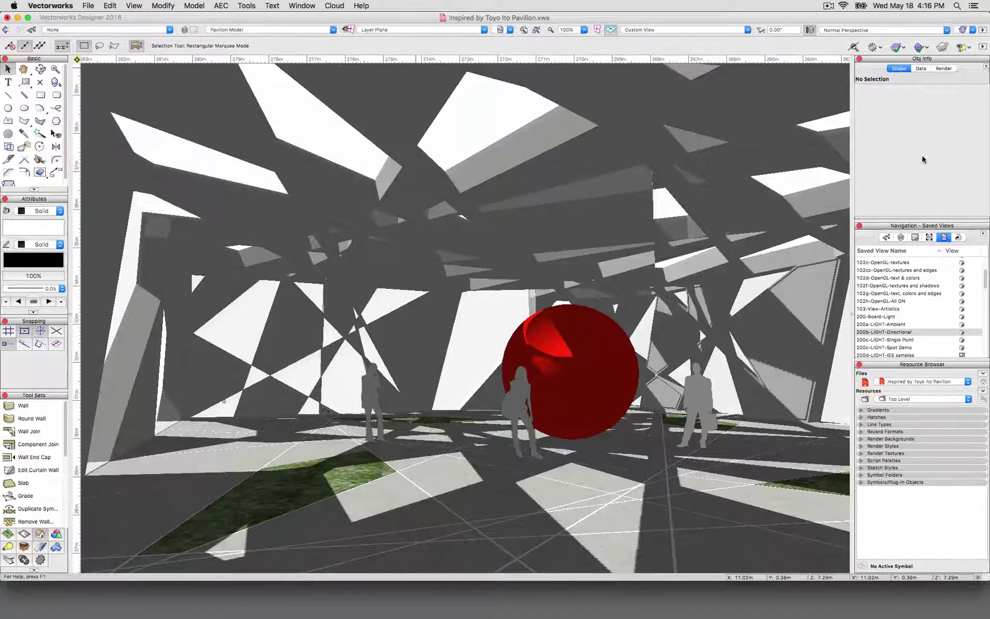
# Select the directional light in the pavilion scene to show its Light-Directional properties.
pyautogui.scroll(-2, 565, 370)
pyautogui.scroll(-5, 564, 370)
pyautogui.scroll(-5, 563, 370)
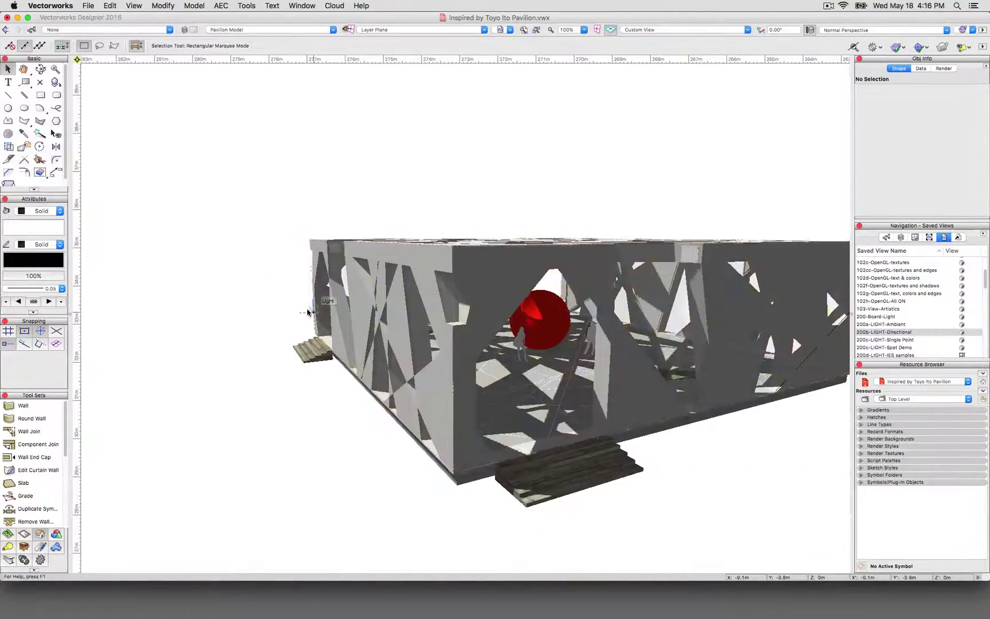
pyautogui.moveTo(313, 309)
pyautogui.keyDown('shift'); pyautogui.mouseDown(button='middle')
pyautogui.moveTo(290, 309)
pyautogui.moveTo(306, 293)
pyautogui.mouseUp(button='middle'); pyautogui.keyUp('shift')
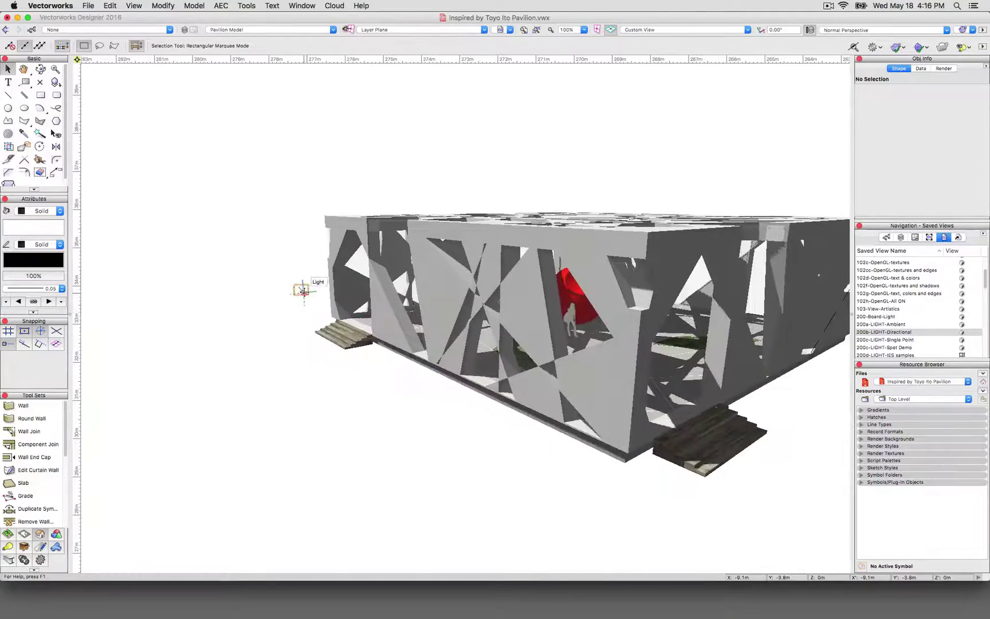
pyautogui.click(304, 293)
pyautogui.scroll(3, 301, 293)
pyautogui.scroll(10, 301, 293)
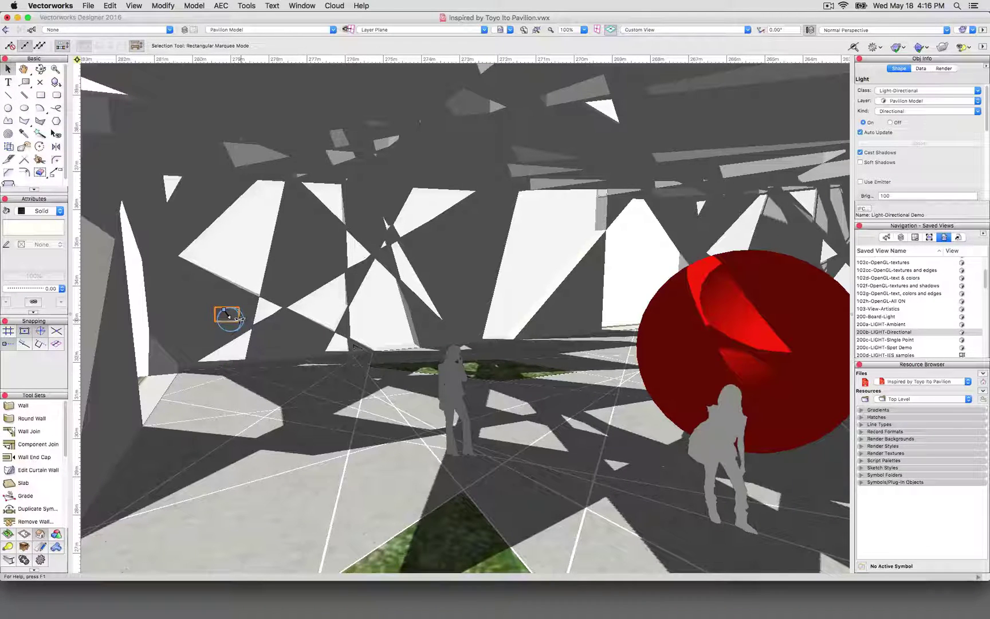
pyautogui.moveTo(227, 315); pyautogui.dragTo(231, 318)
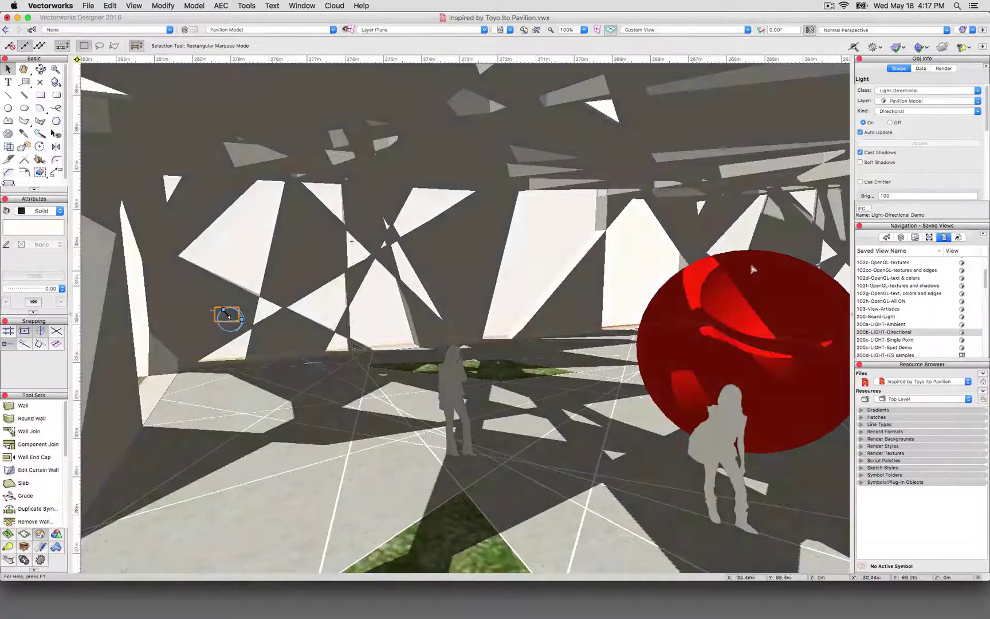
pyautogui.moveTo(987, 131); pyautogui.dragTo(986, 196)
pyautogui.moveTo(921, 131); pyautogui.dragTo(914, 133)
pyautogui.moveTo(955, 162); pyautogui.dragTo(949, 164)
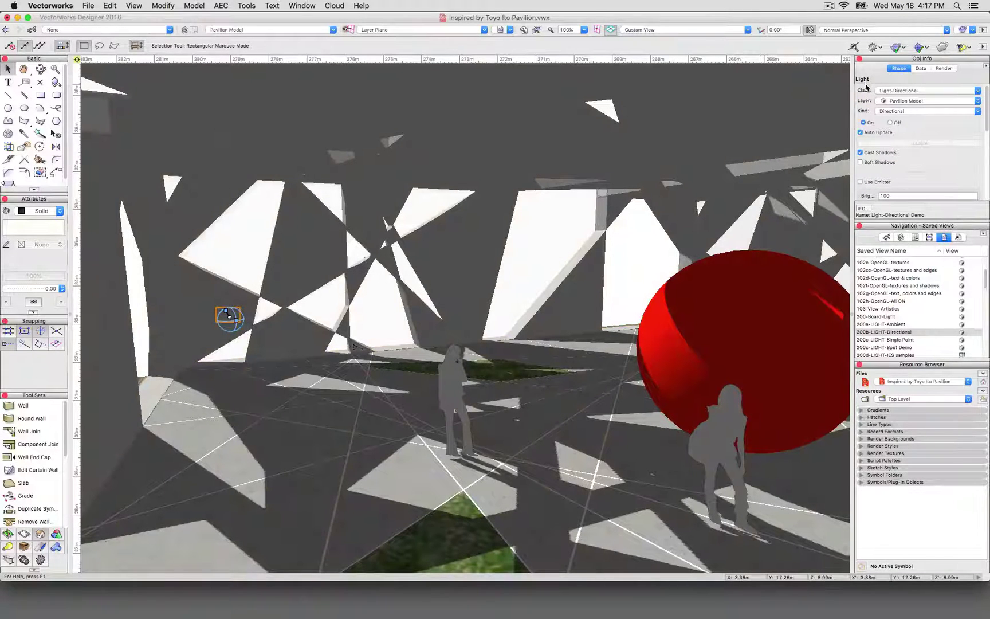
pyautogui.click(886, 112)
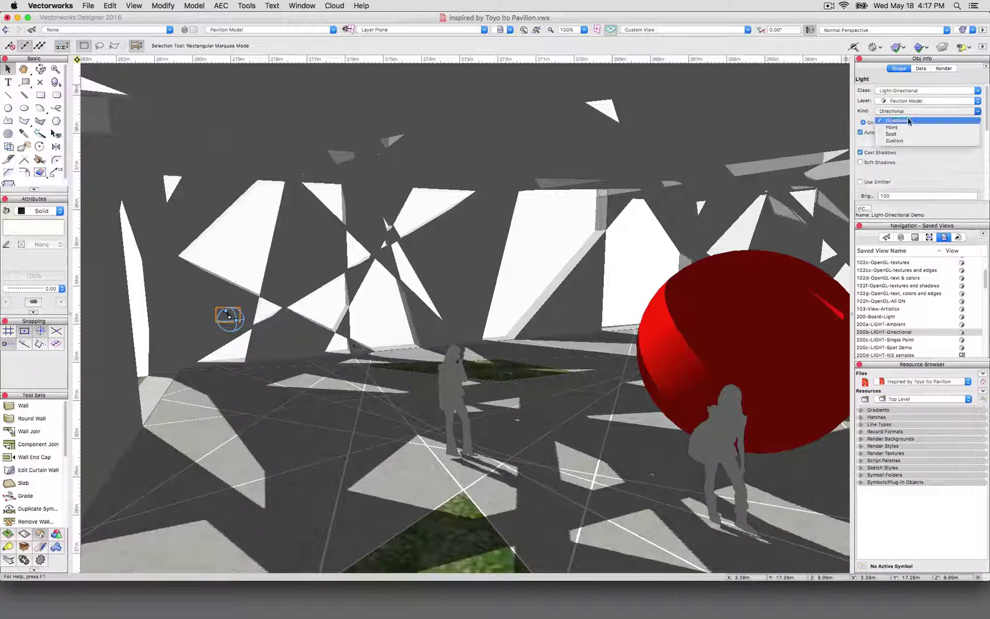
pyautogui.click(905, 121)
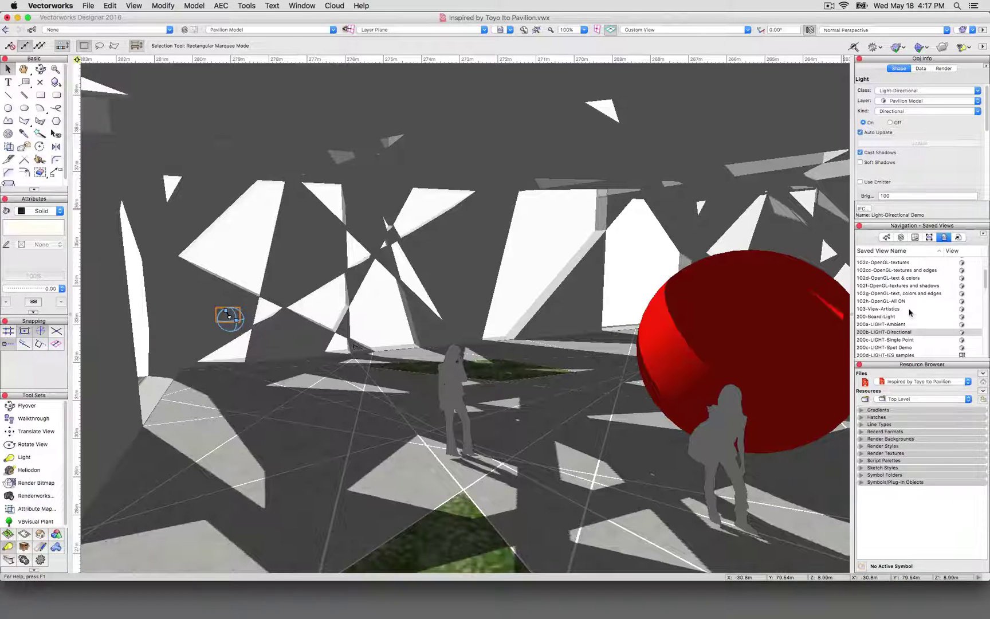
# In the 200c-LIGHT-Single Point view, select the point light and move it around the floor.
pyautogui.click(906, 341)
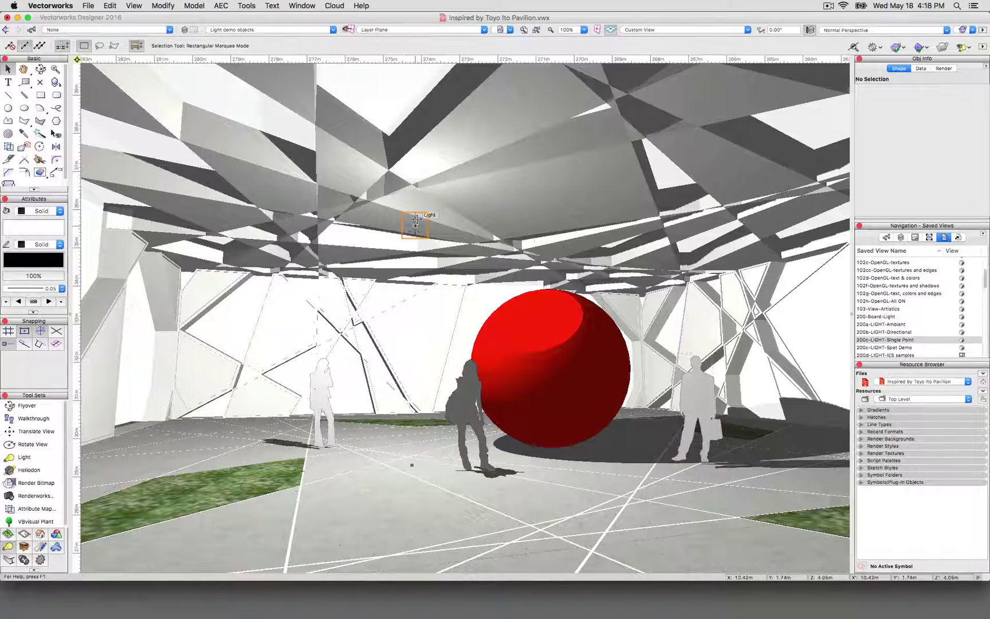
pyautogui.click(416, 221)
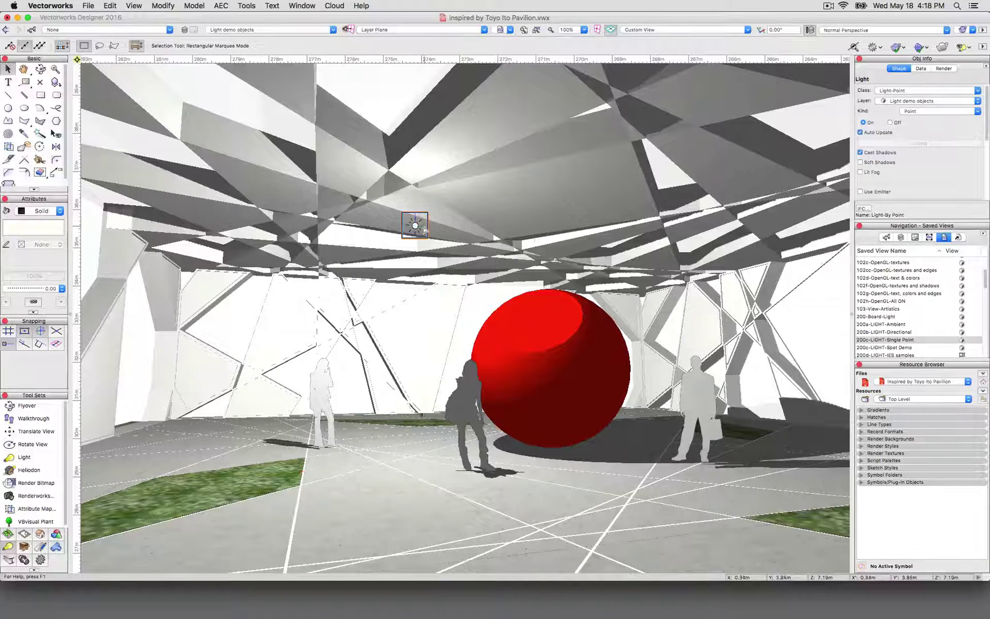
pyautogui.moveTo(415, 227); pyautogui.dragTo(413, 426)
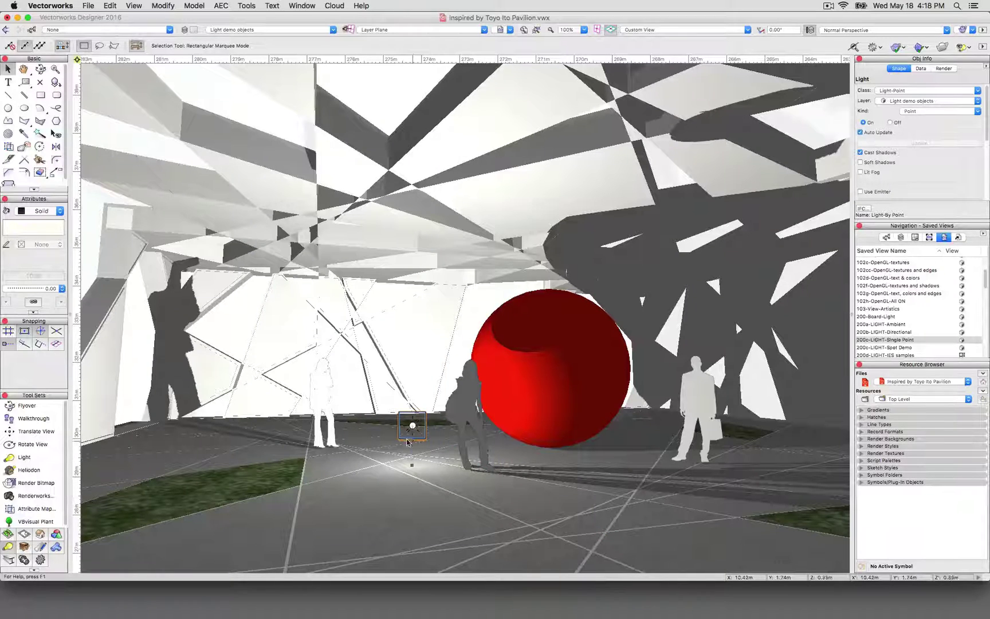
pyautogui.moveTo(412, 425); pyautogui.dragTo(415, 296)
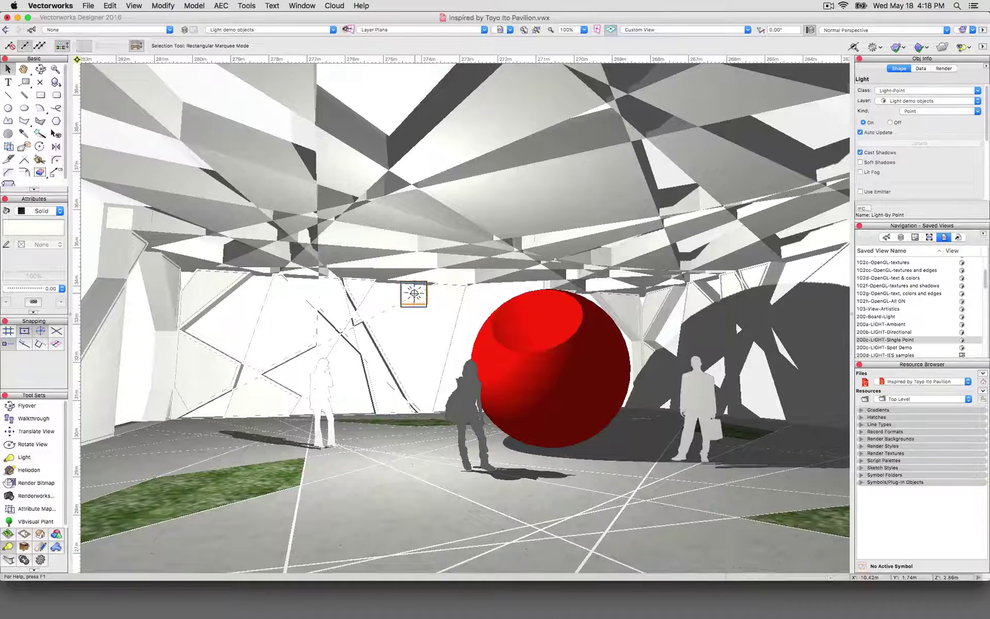
pyautogui.moveTo(417, 309); pyautogui.dragTo(416, 449)
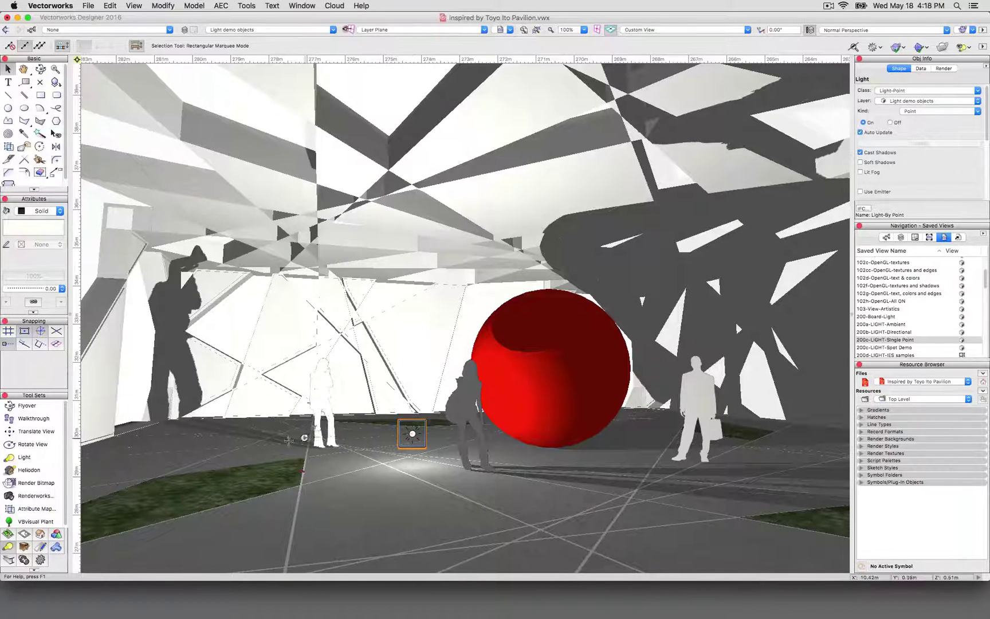
pyautogui.moveTo(279, 442); pyautogui.dragTo(258, 442)
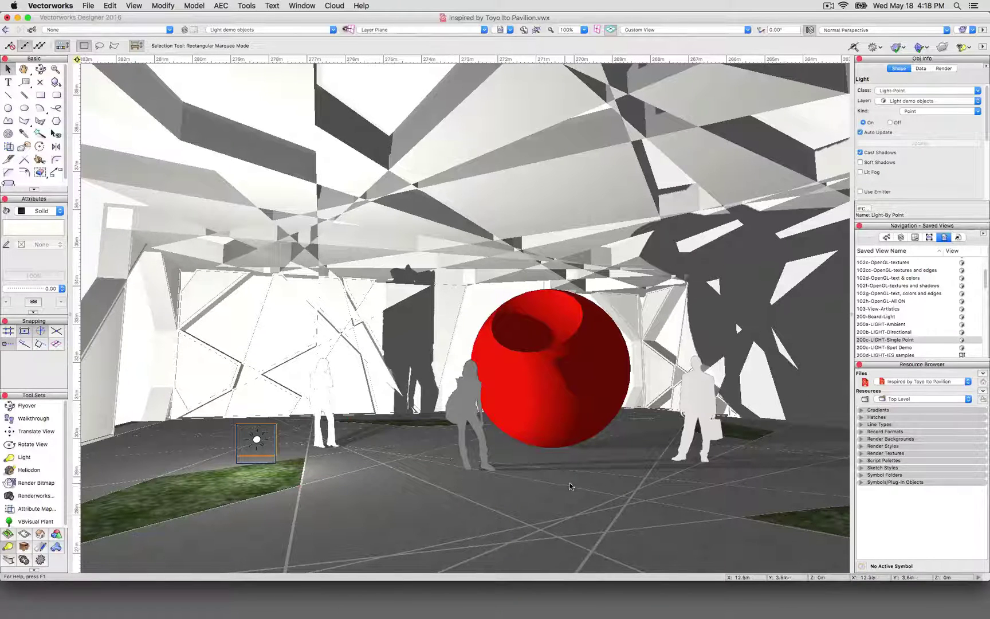
pyautogui.moveTo(256, 440); pyautogui.dragTo(376, 443)
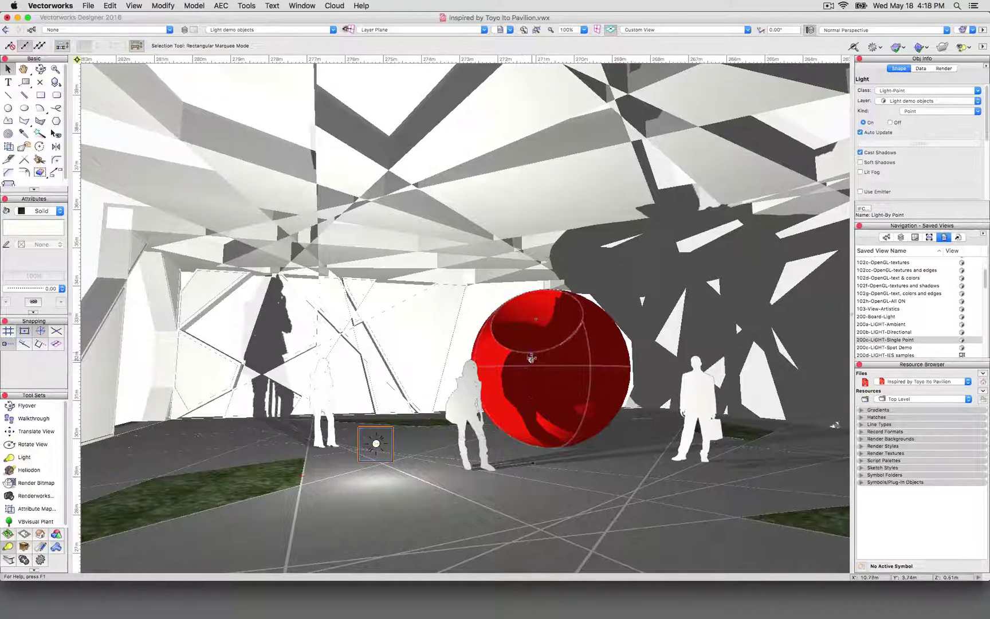
# Place the point light against the red sphere and reframe the whole scene.
pyautogui.moveTo(531, 354); pyautogui.dragTo(532, 353)
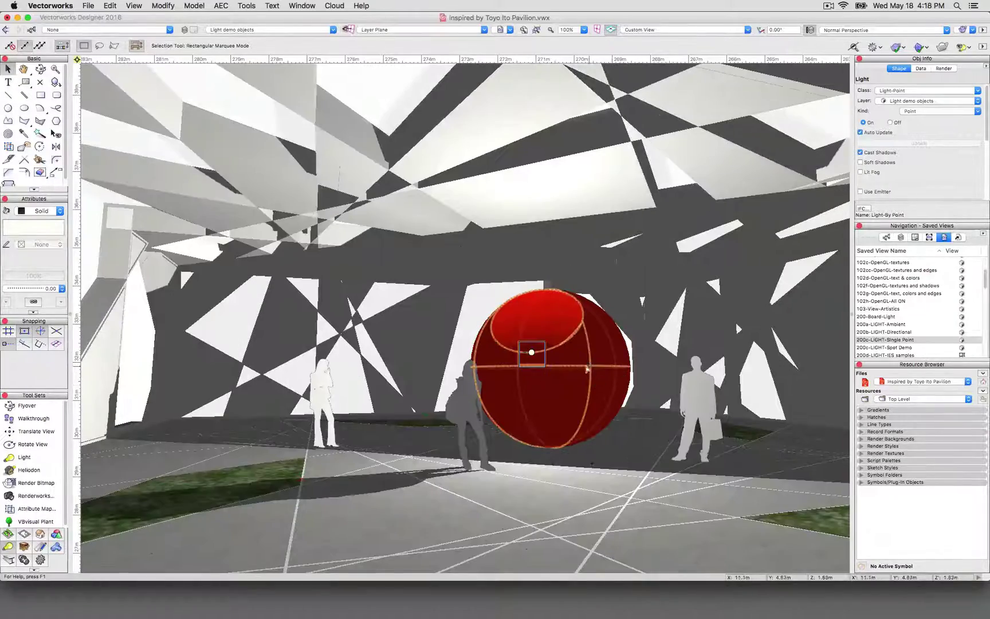
pyautogui.scroll(2, 532, 351)
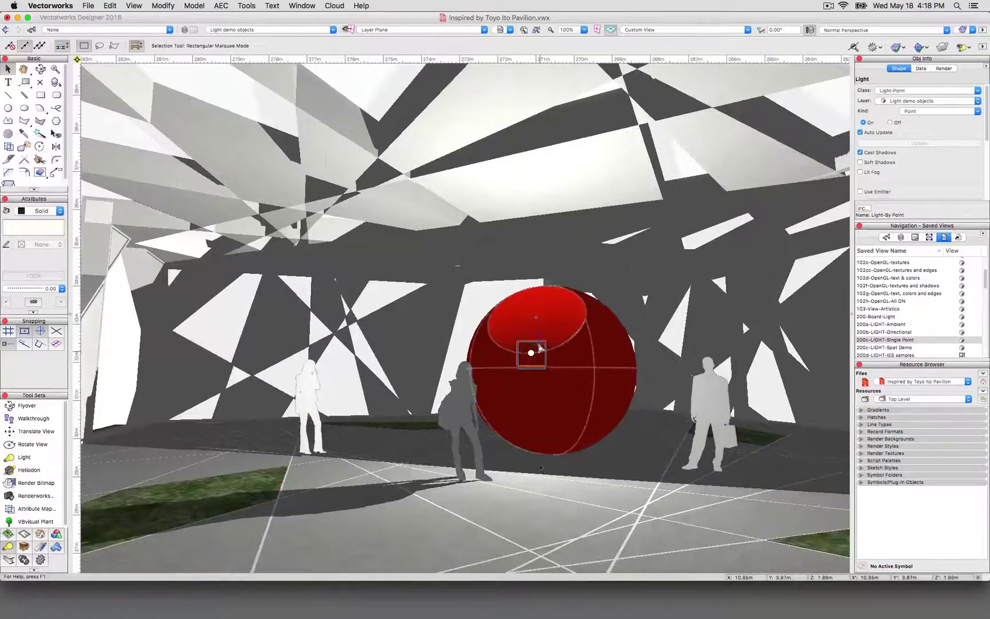
pyautogui.scroll(5, 539, 348)
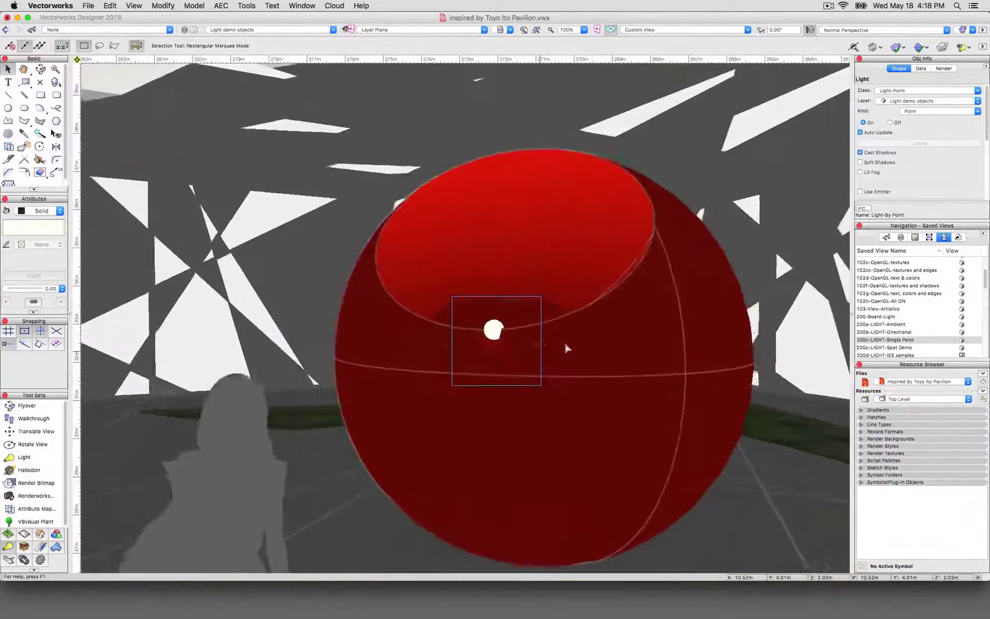
pyautogui.scroll(5, 564, 347)
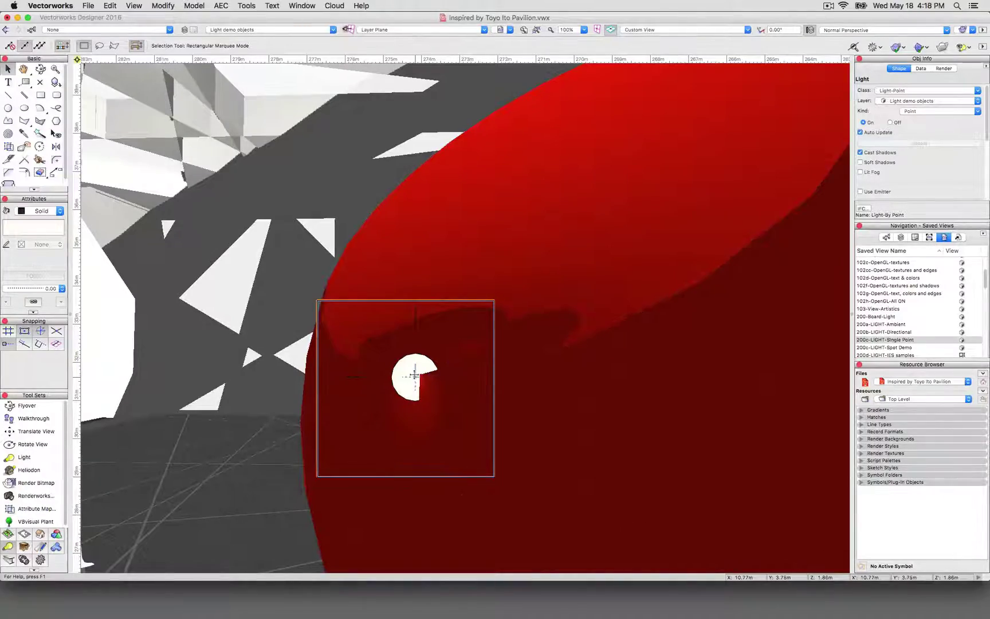
pyautogui.moveTo(414, 375); pyautogui.dragTo(217, 376)
pyautogui.moveTo(309, 382); pyautogui.dragTo(408, 393, button='middle')
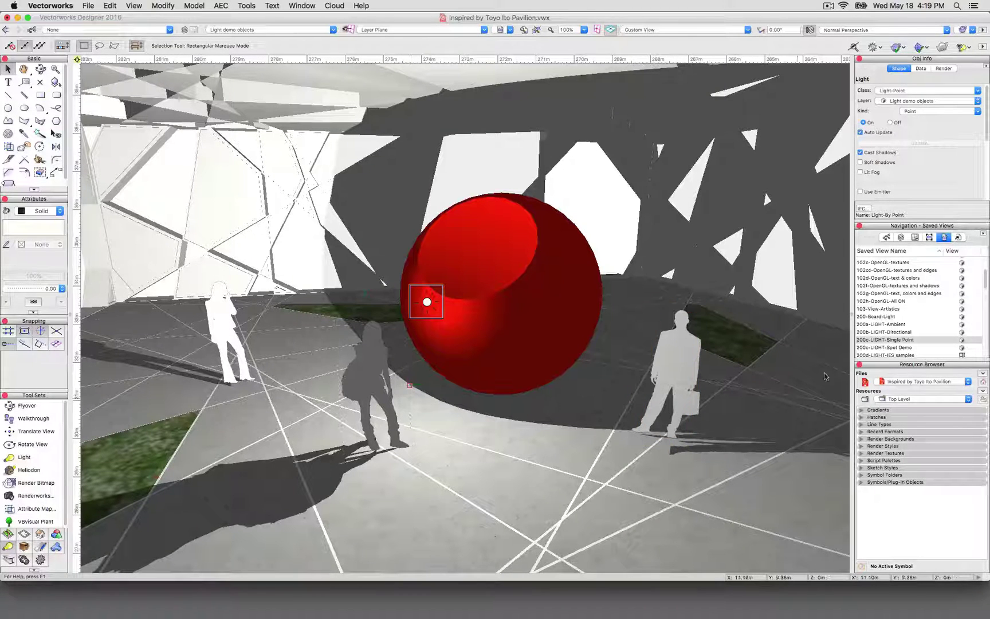
# Open the Spot Demo view and re-aim the spotlight, ending on the floor beside the red sphere.
pyautogui.doubleClick(898, 348)
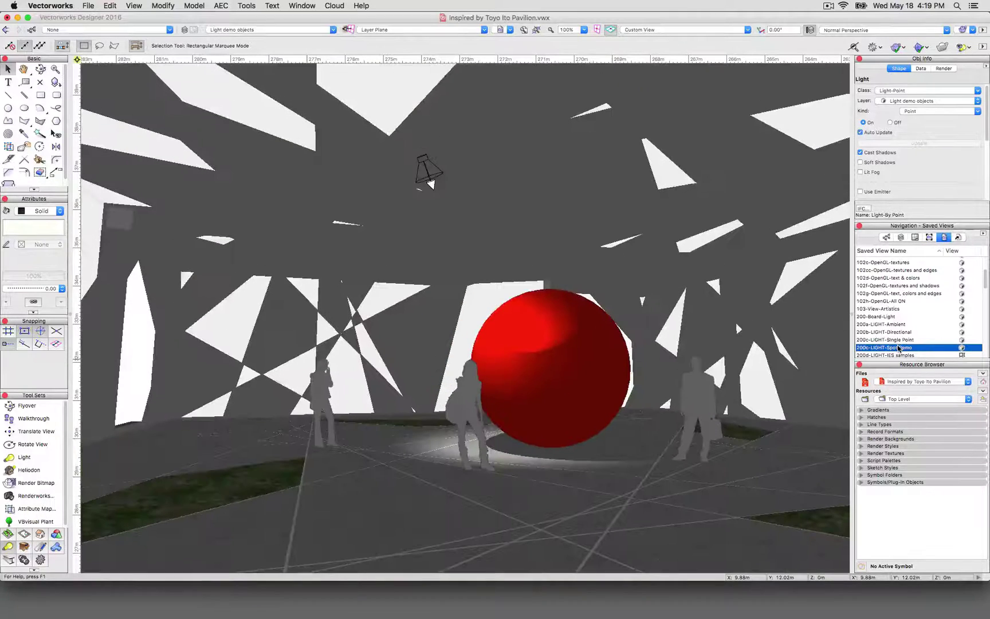
pyautogui.click(426, 164)
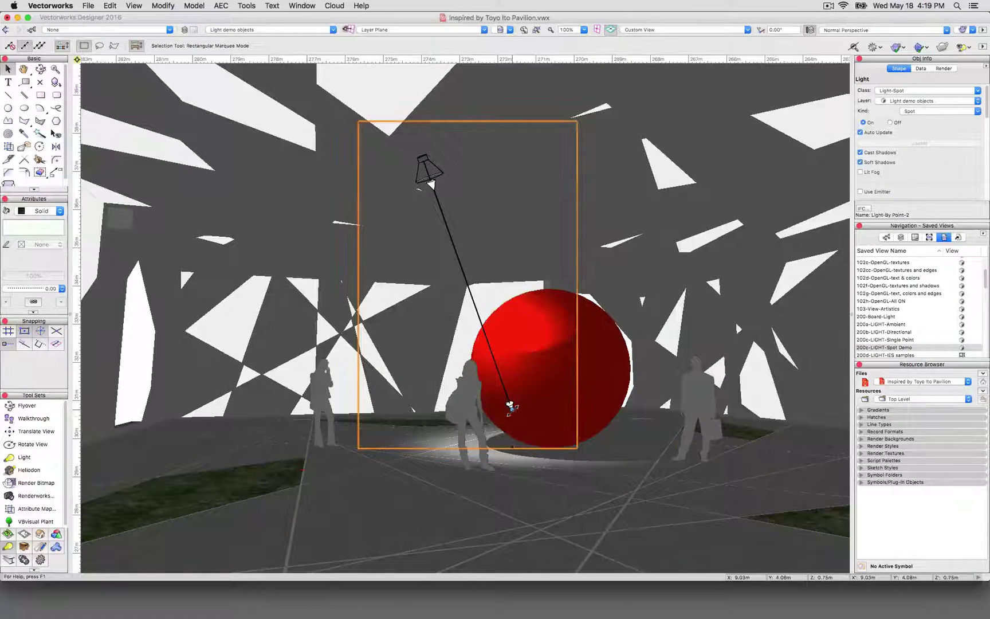
pyautogui.moveTo(510, 405); pyautogui.dragTo(398, 481)
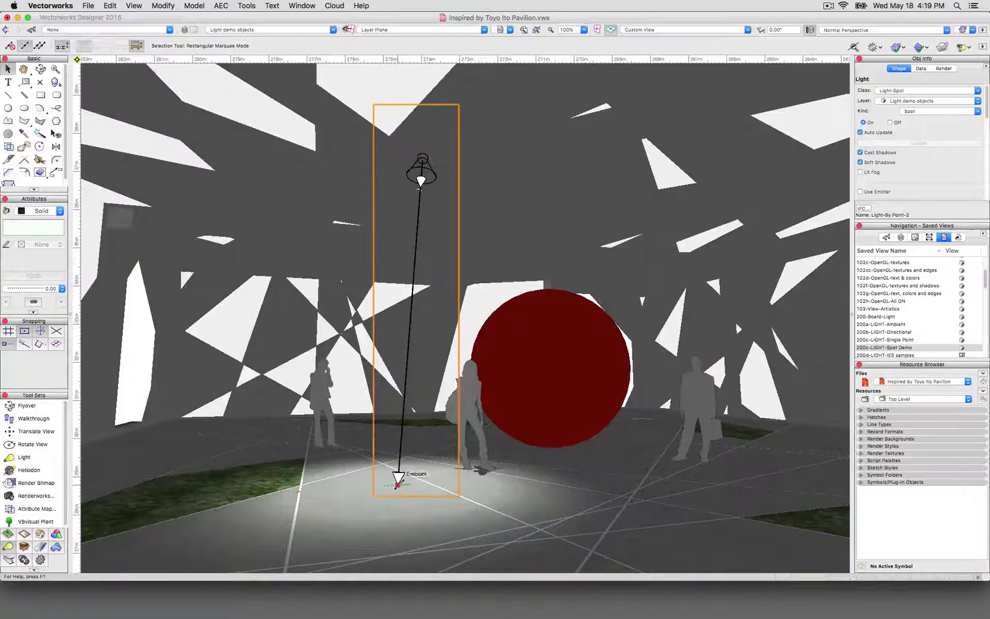
pyautogui.moveTo(398, 484); pyautogui.dragTo(420, 467)
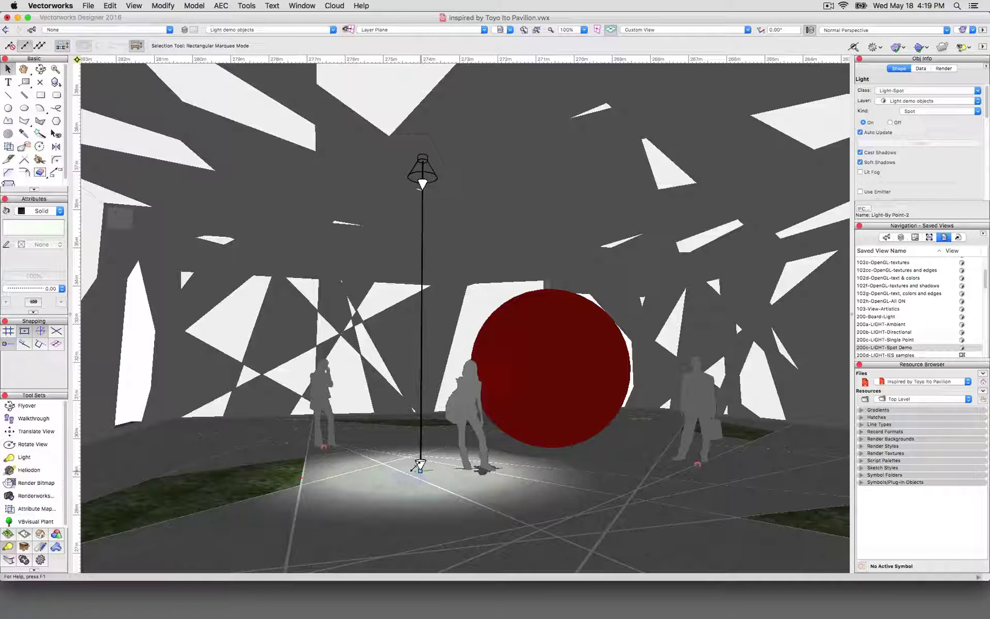
pyautogui.moveTo(420, 466); pyautogui.dragTo(501, 342)
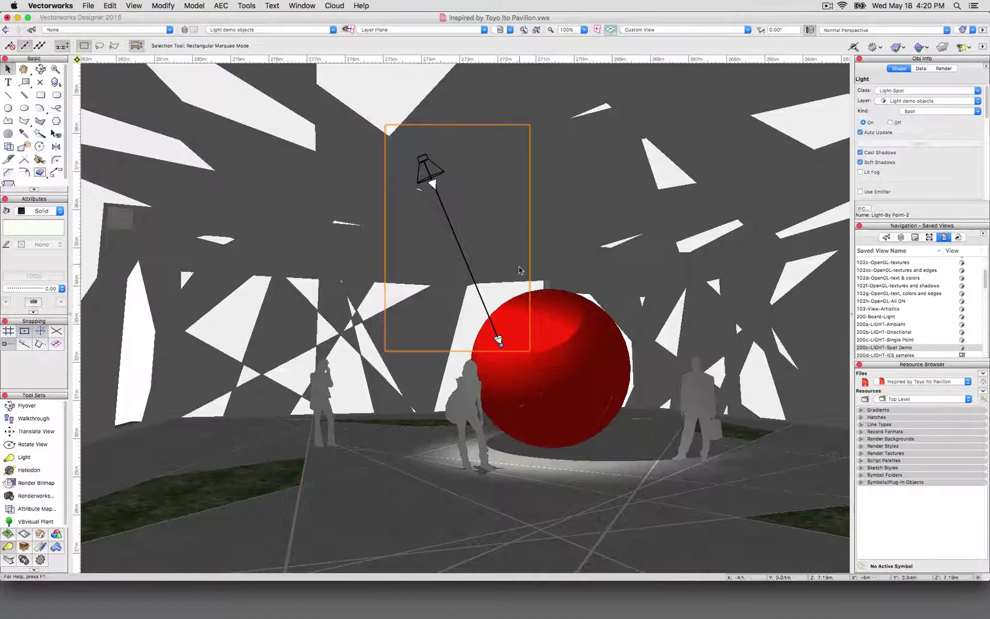
pyautogui.moveTo(501, 342); pyautogui.dragTo(324, 444)
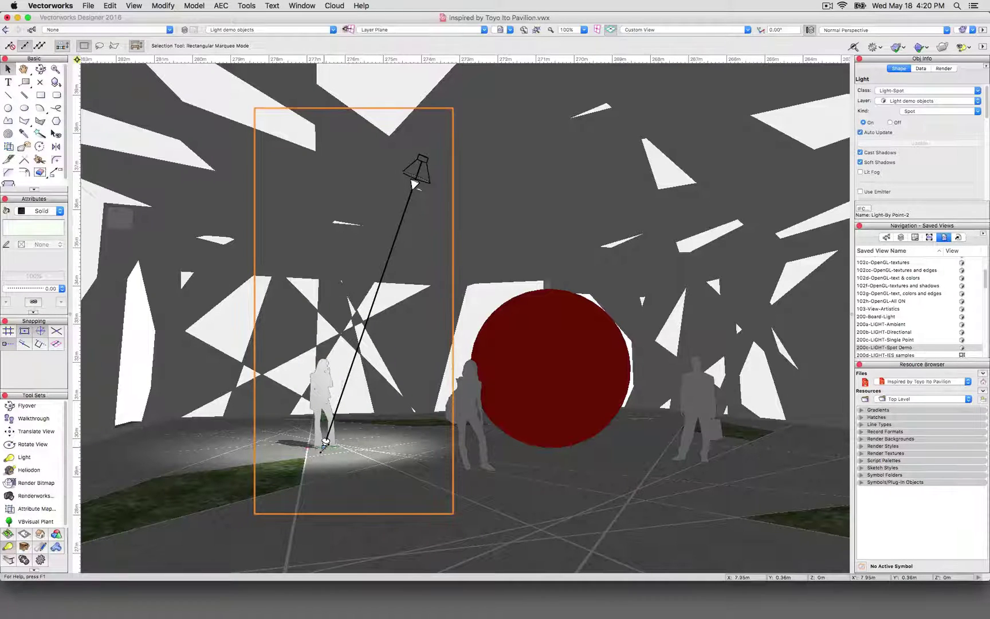
pyautogui.moveTo(325, 443); pyautogui.dragTo(477, 462)
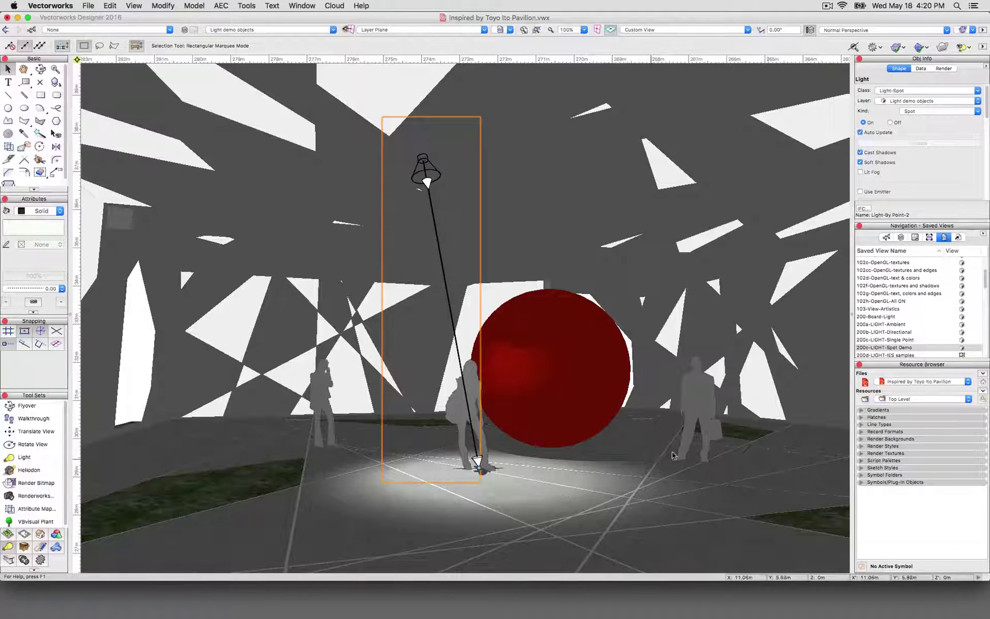
pyautogui.scroll(-3, 878, 324)
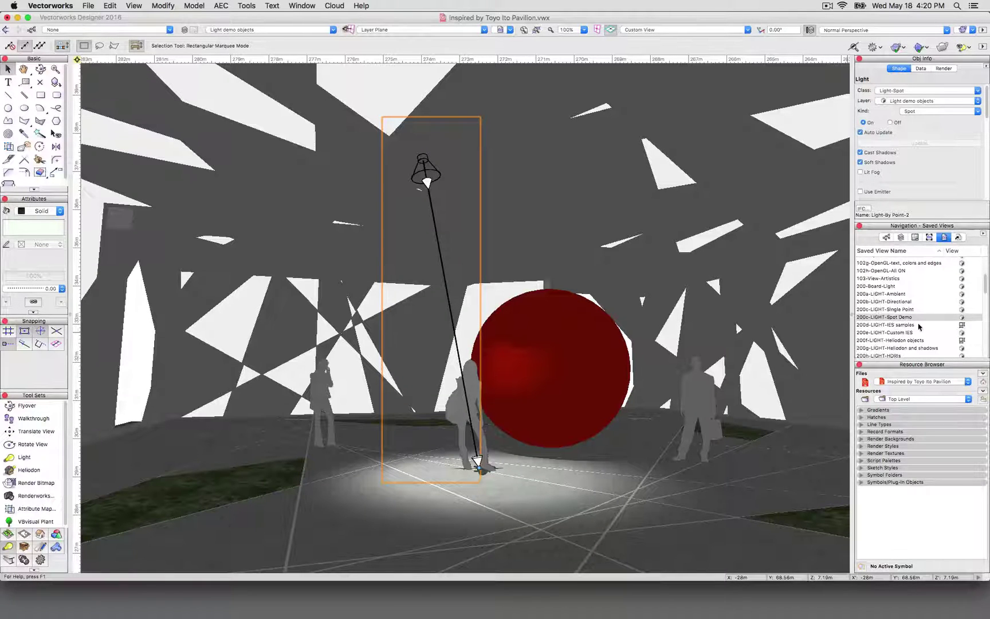
# Leave the light Kind unchanged and open the IES samples view of 30 numbered distribution patterns.
pyautogui.click(914, 112)
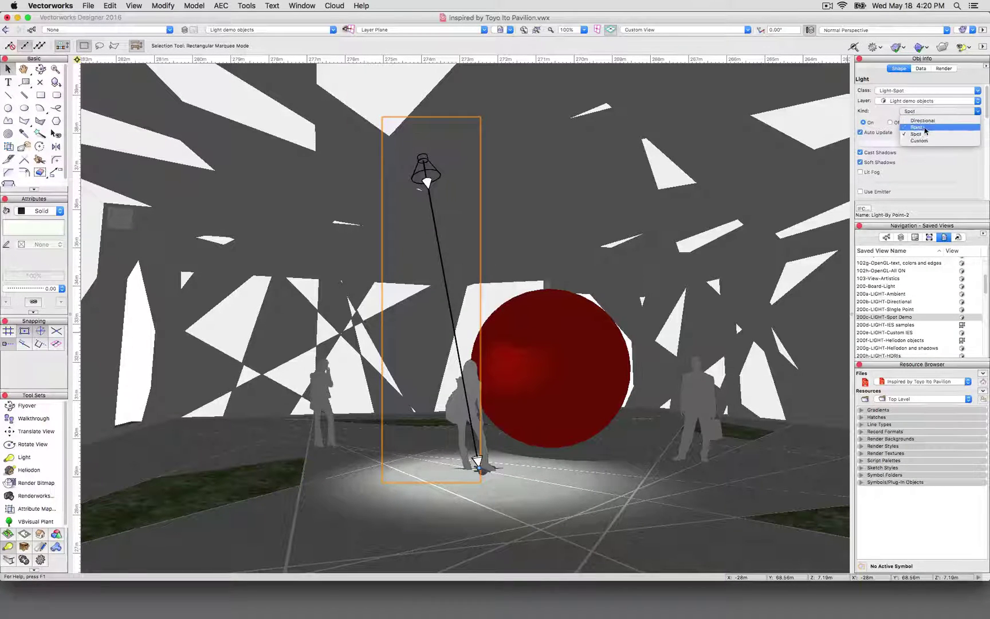
pyautogui.click(887, 115)
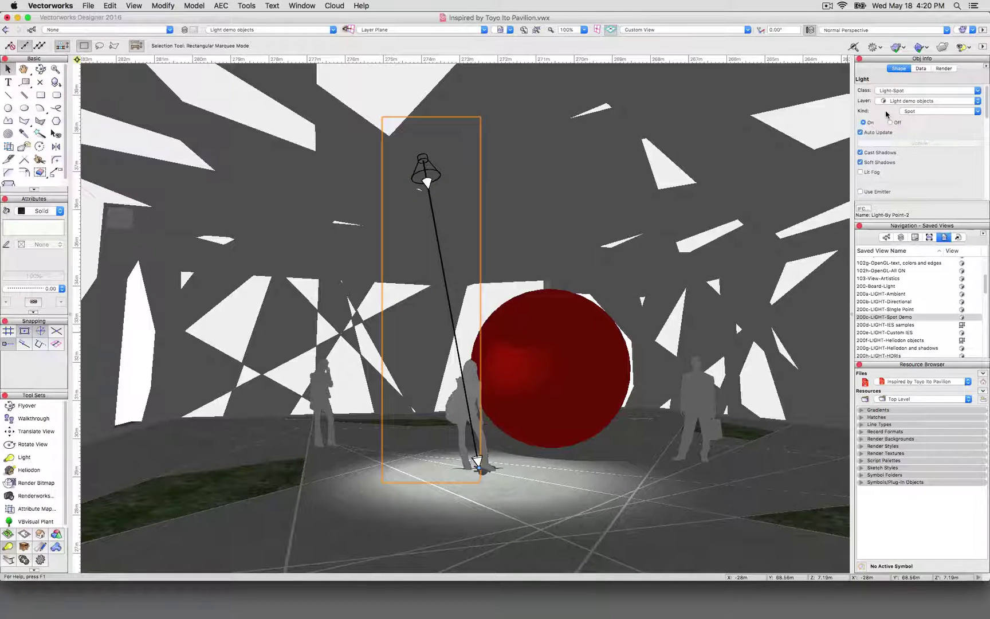
pyautogui.doubleClick(890, 325)
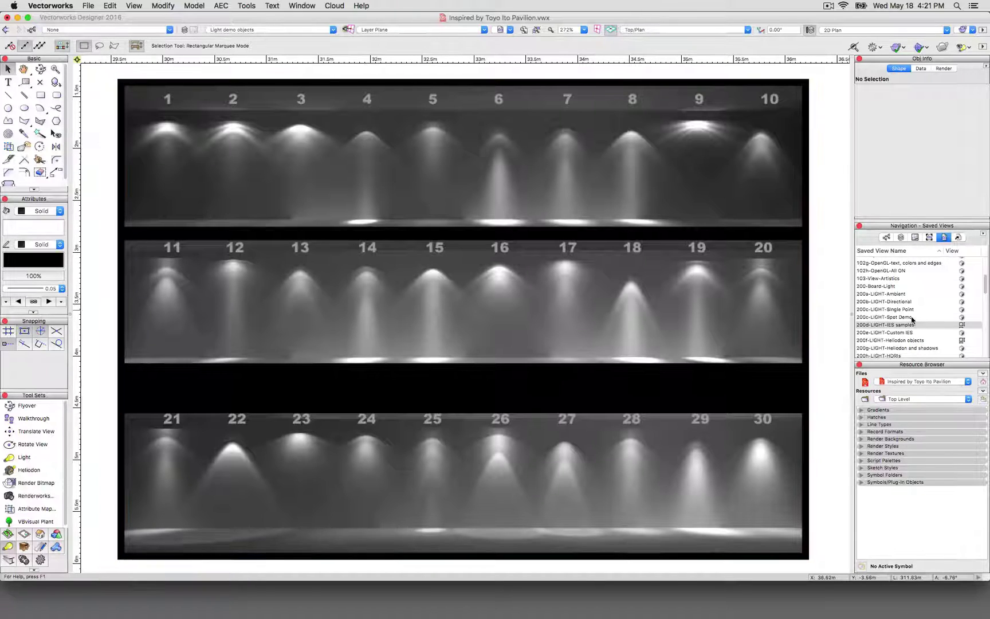
# Return to the Spot Demo view with the spot light selected and its brightness settings visible.
pyautogui.doubleClick(883, 317)
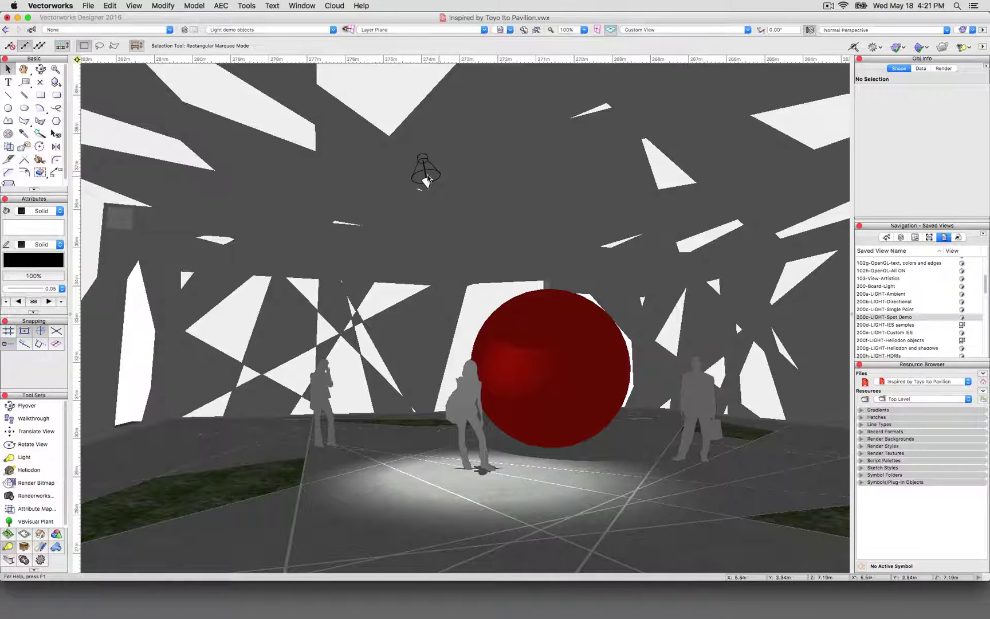
pyautogui.click(425, 172)
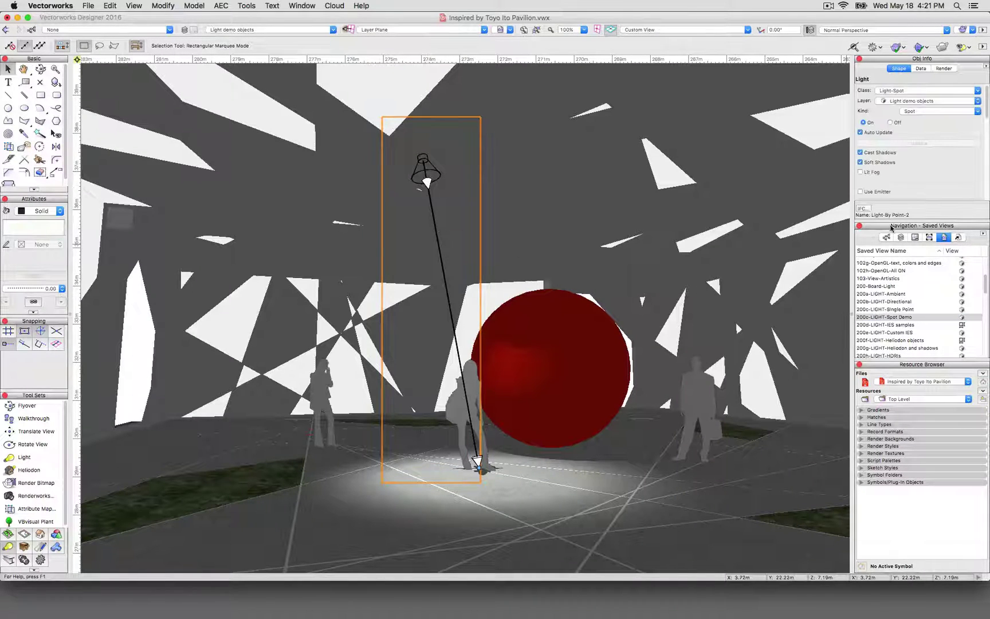
pyautogui.moveTo(904, 359); pyautogui.dragTo(904, 431)
pyautogui.moveTo(912, 225); pyautogui.dragTo(910, 279)
pyautogui.doubleClick(905, 367)
pyautogui.doubleClick(905, 375)
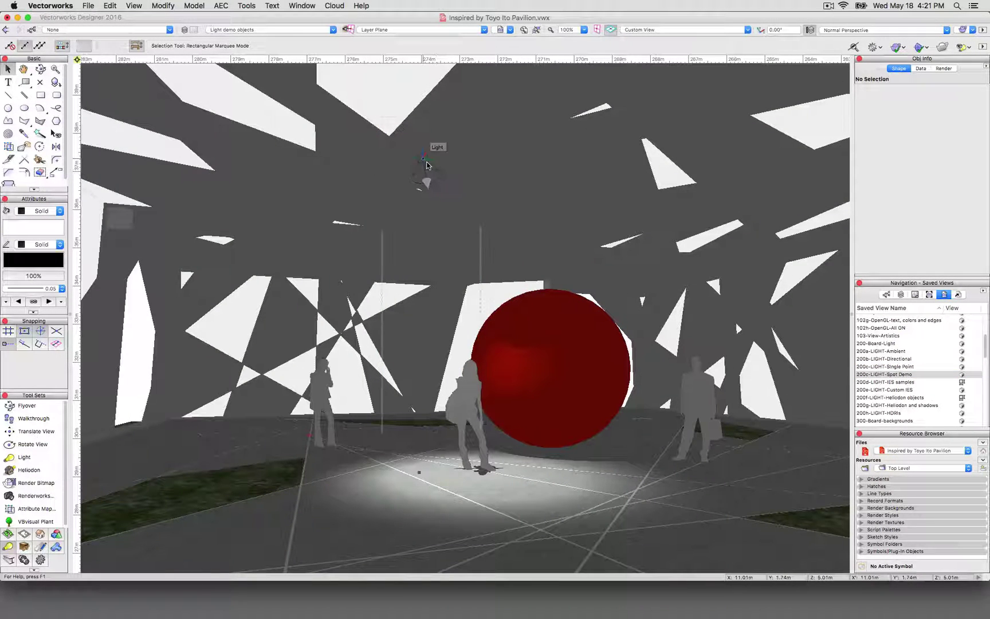
pyautogui.click(427, 169)
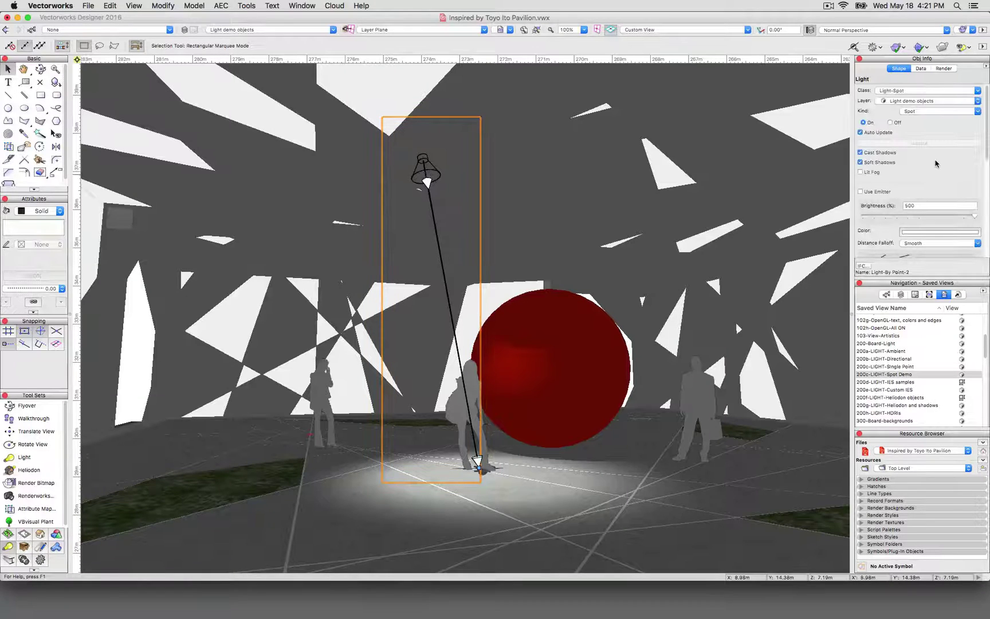
pyautogui.scroll(-3, 936, 158)
pyautogui.scroll(3, 935, 158)
# Switch the spot light off and back on several times, ending with it On.
pyautogui.click(890, 122)
pyautogui.click(863, 122)
pyautogui.click(890, 122)
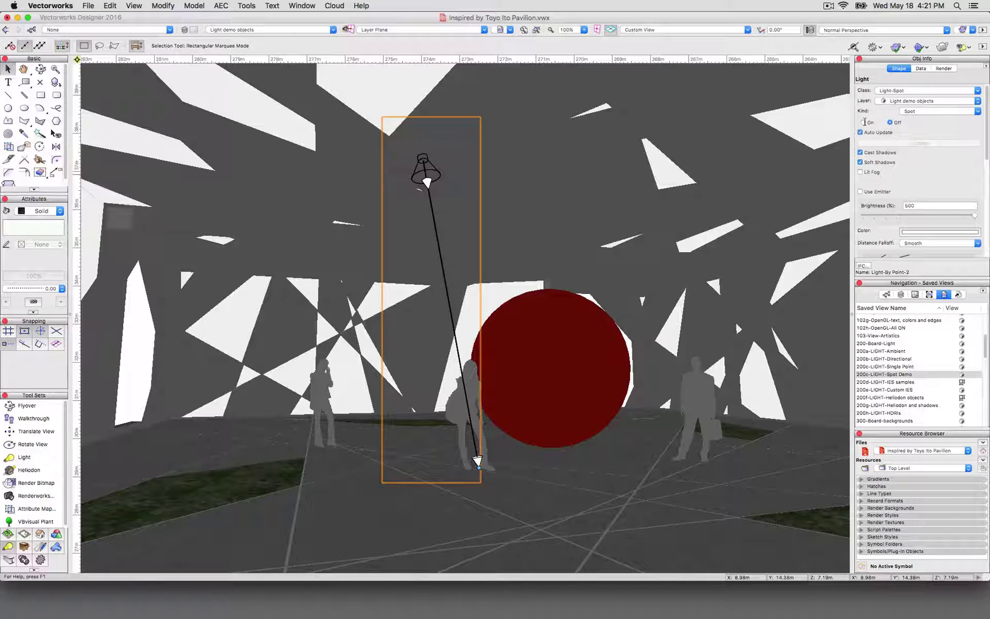
pyautogui.click(864, 123)
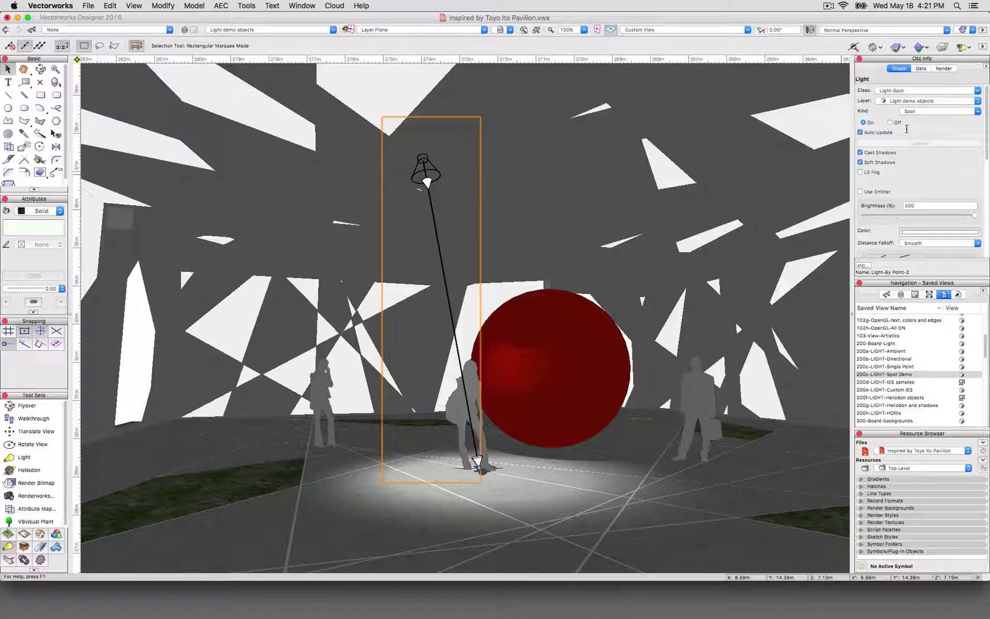
pyautogui.click(892, 122)
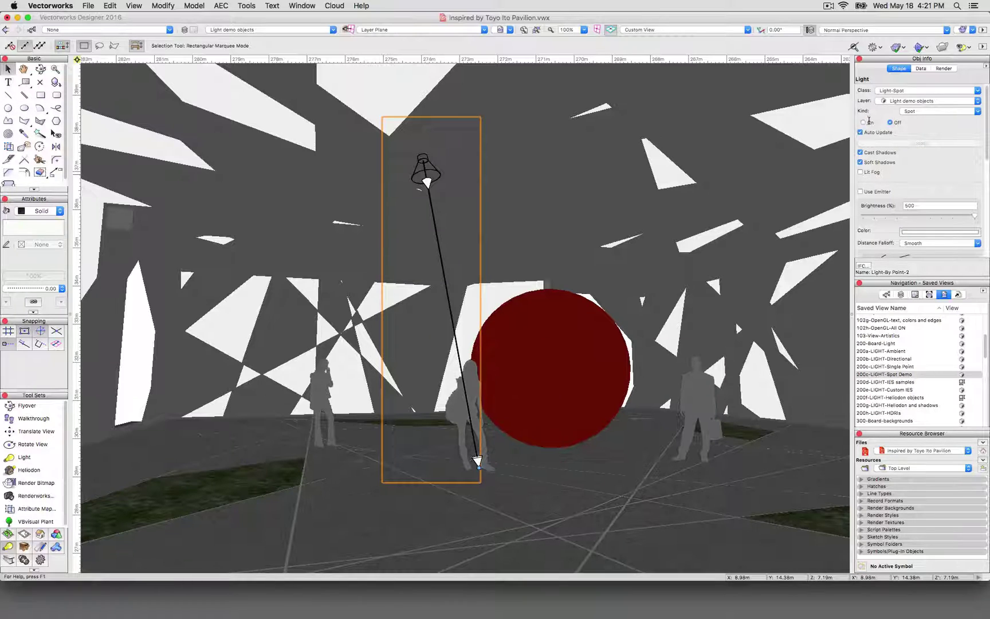
pyautogui.click(863, 122)
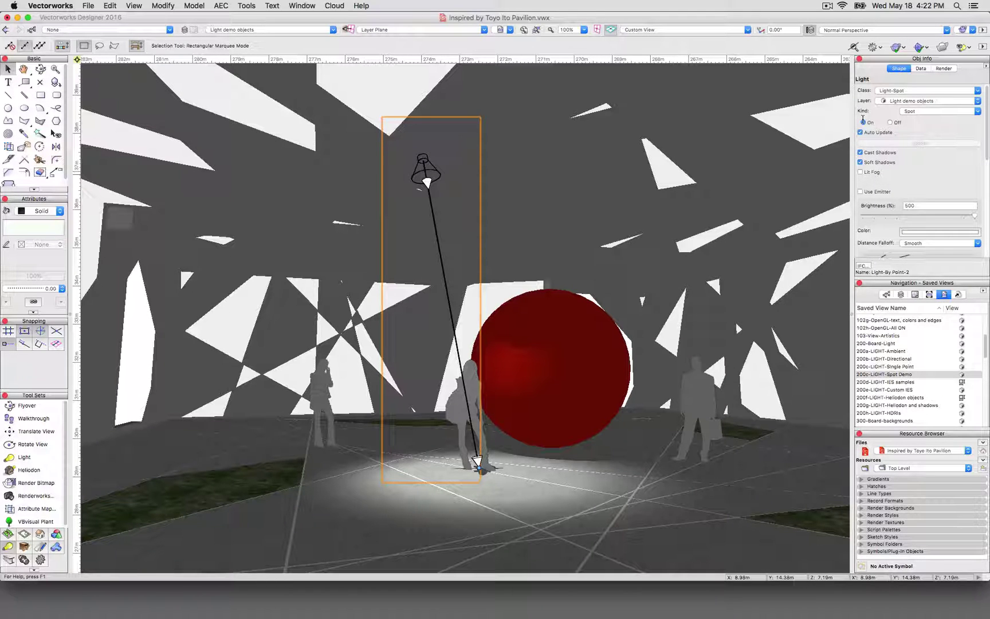
pyautogui.click(876, 152)
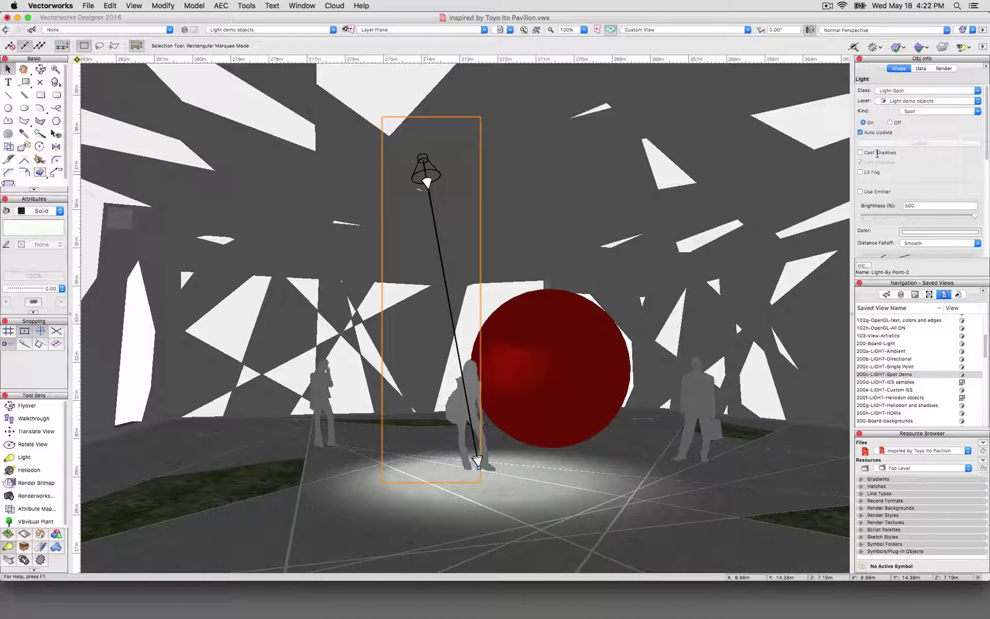
pyautogui.click(510, 486)
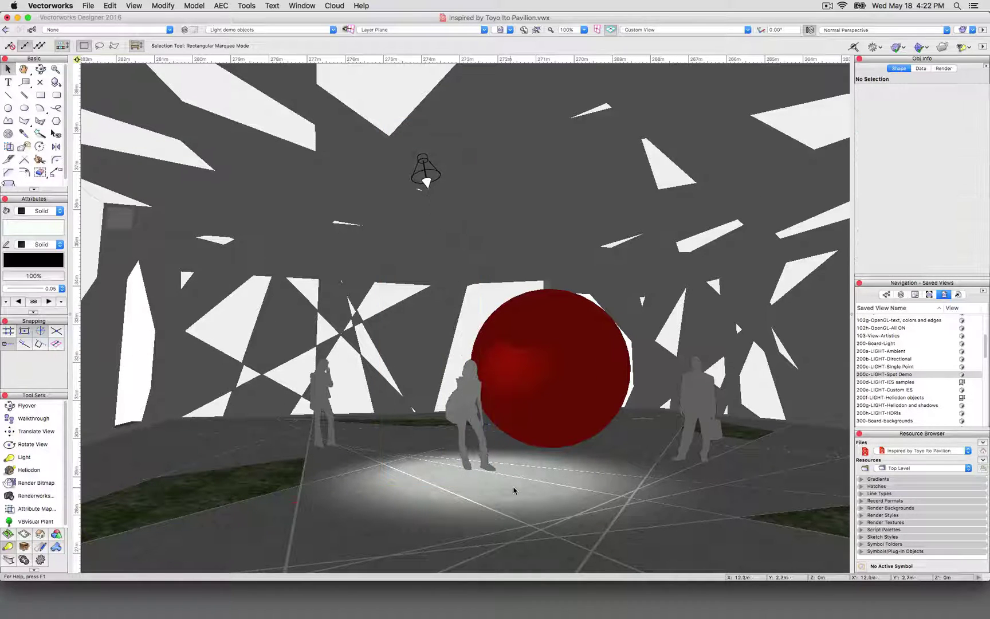
pyautogui.click(423, 171)
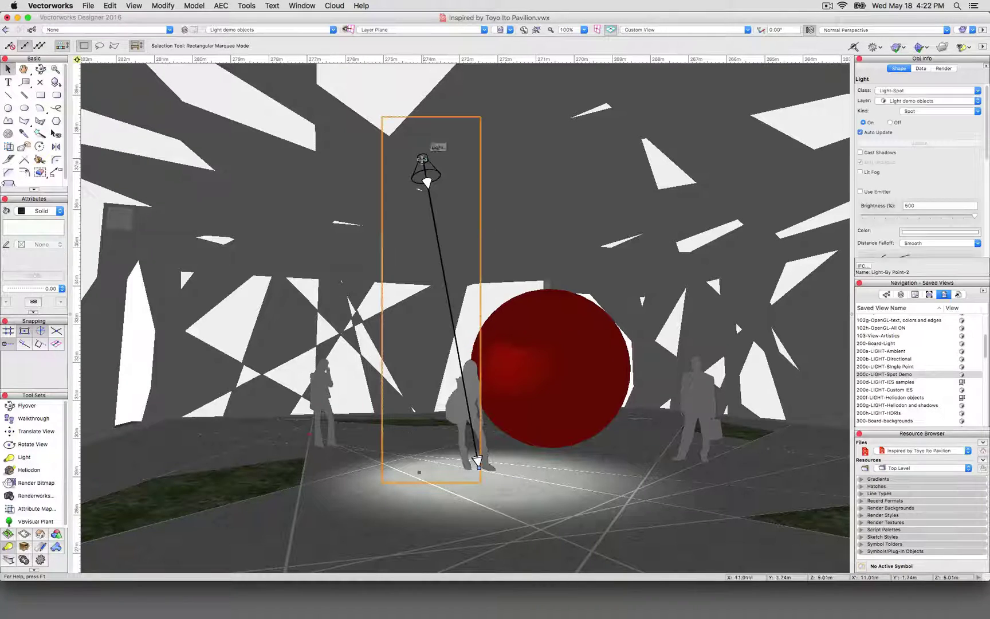
pyautogui.click(881, 154)
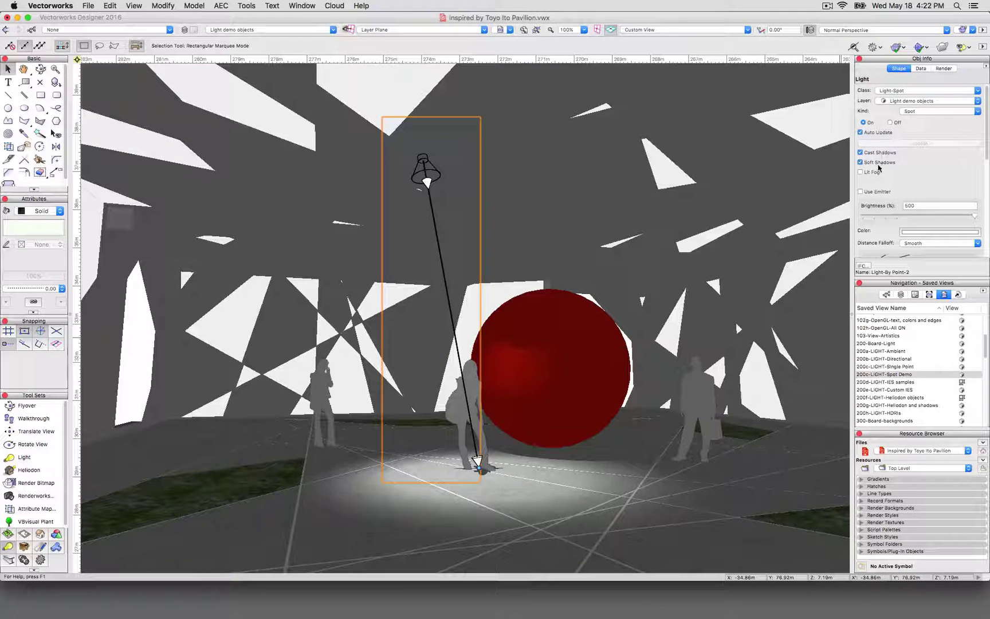
pyautogui.click(878, 164)
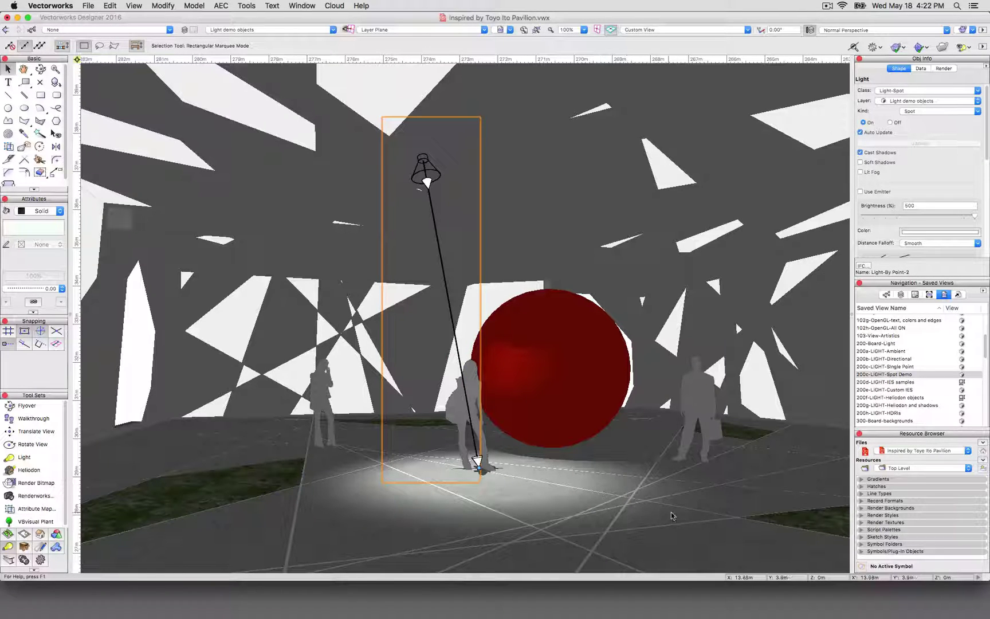
pyautogui.click(880, 164)
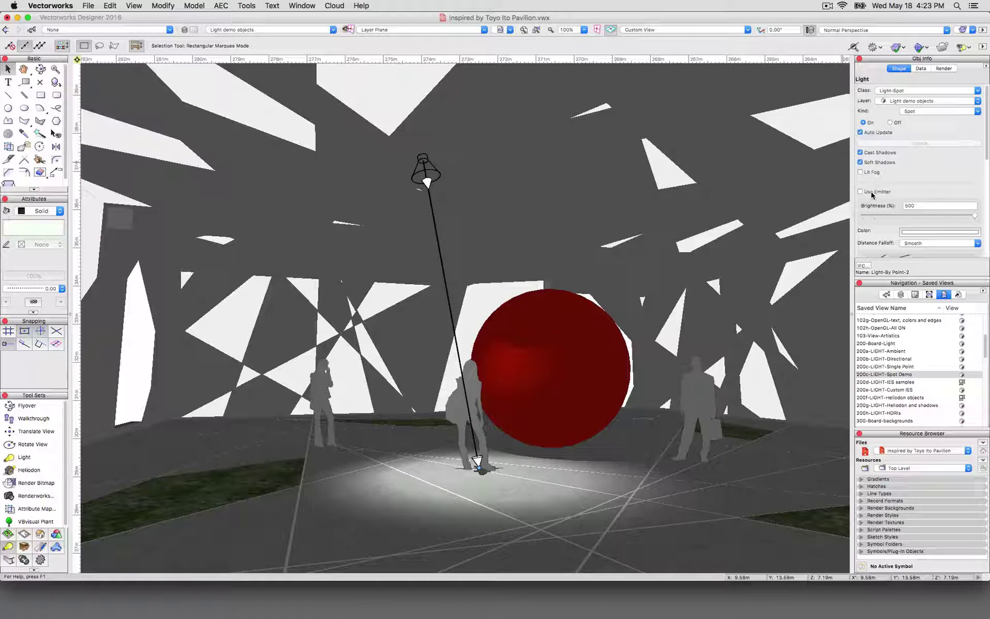
# Enable Use Emitter for the spot light and set the scene's Emitter Brightness to 50.
pyautogui.click(881, 193)
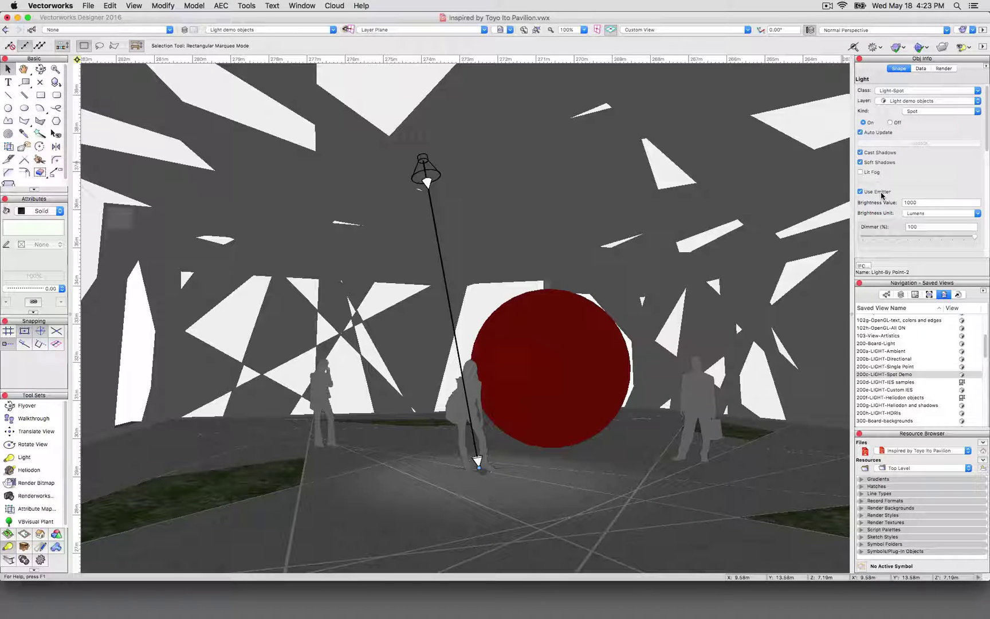
pyautogui.click(134, 5)
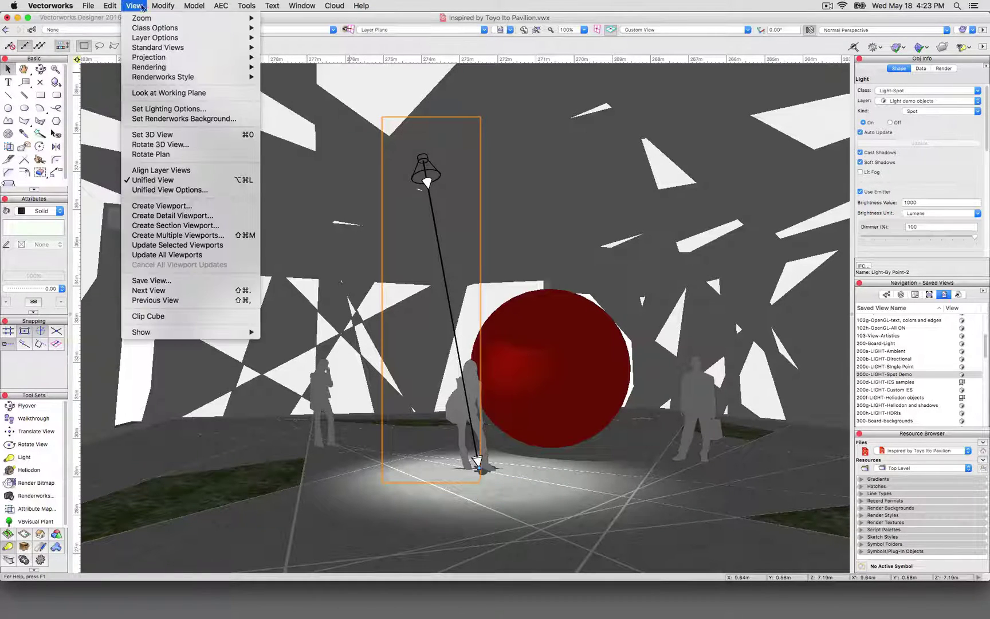
pyautogui.click(171, 108)
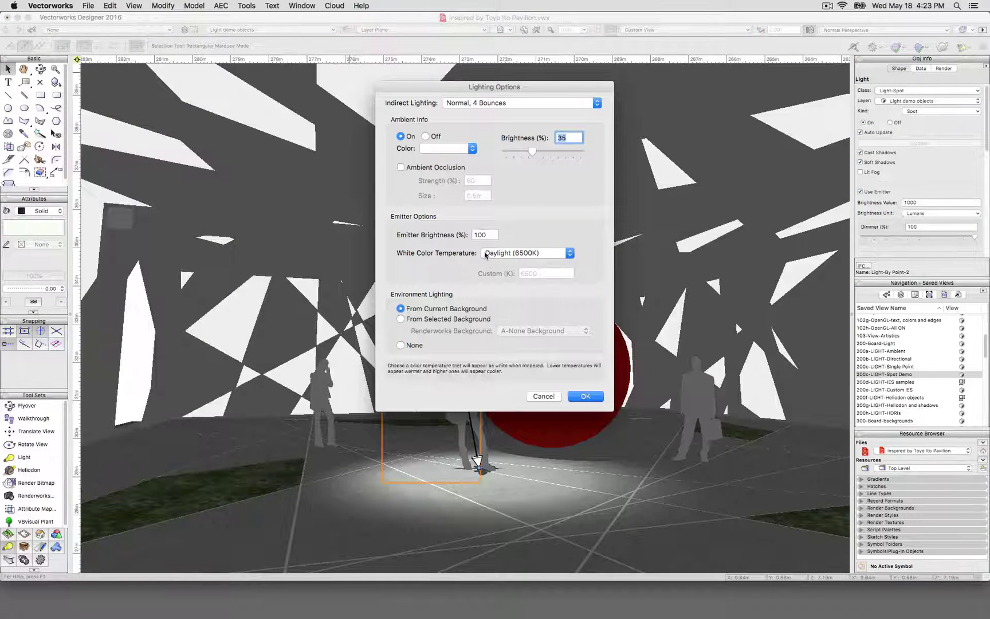
pyautogui.click(484, 235)
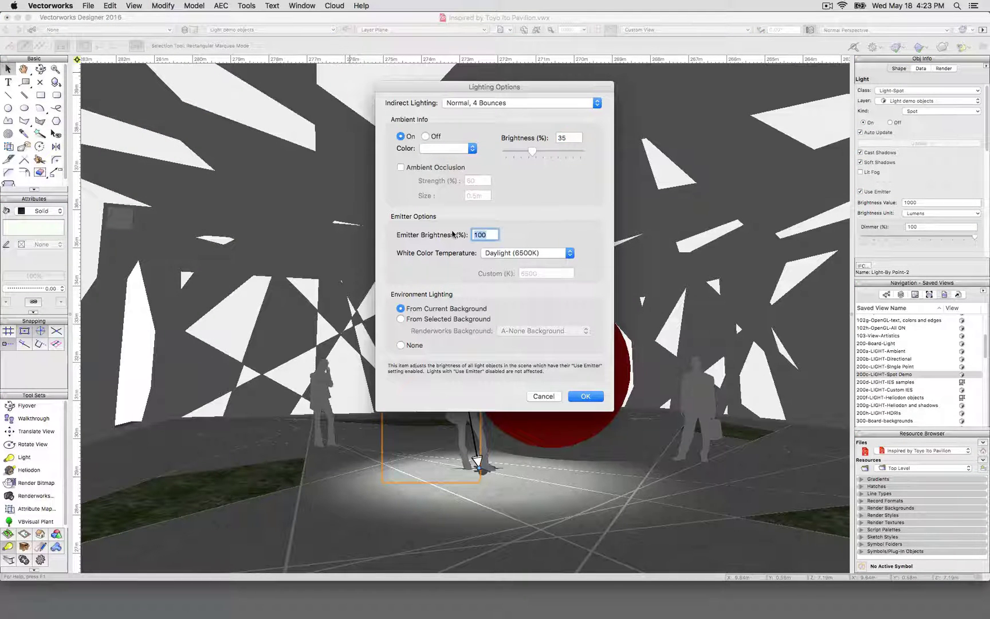
pyautogui.write('50')
pyautogui.press('Return')
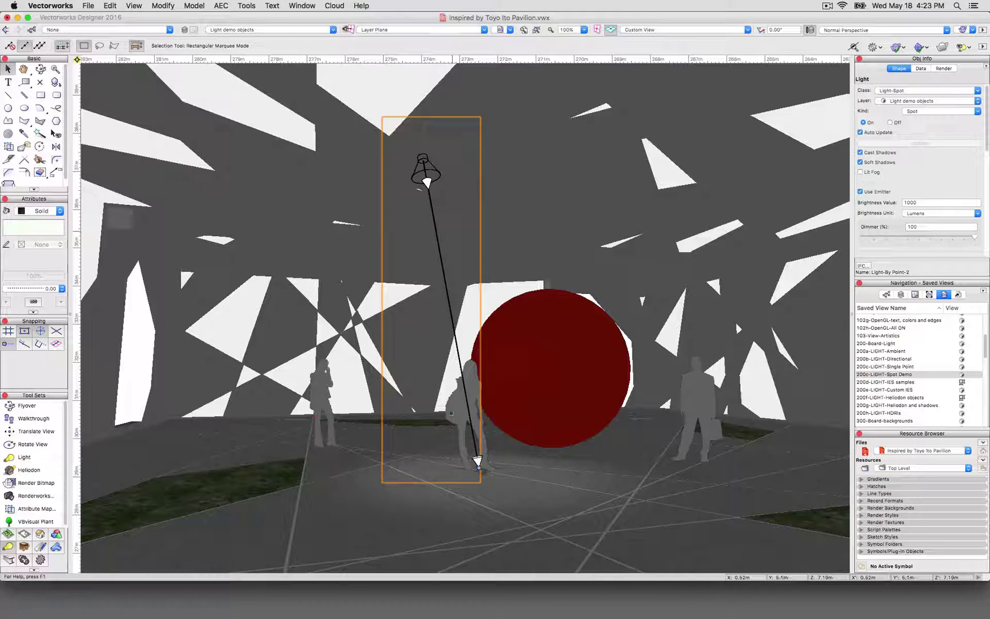
# Try the spot light at 95 percent brightness, then with emitter units at value 10000.
pyautogui.click(883, 193)
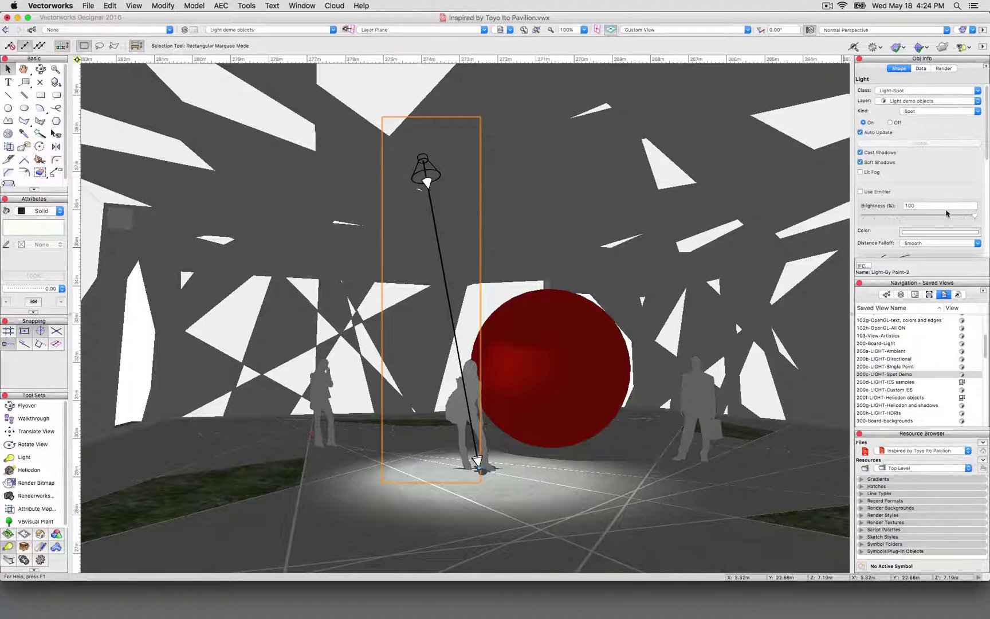
pyautogui.moveTo(975, 217)
pyautogui.mouseDown()
pyautogui.moveTo(861, 221)
pyautogui.moveTo(966, 221)
pyautogui.mouseUp()
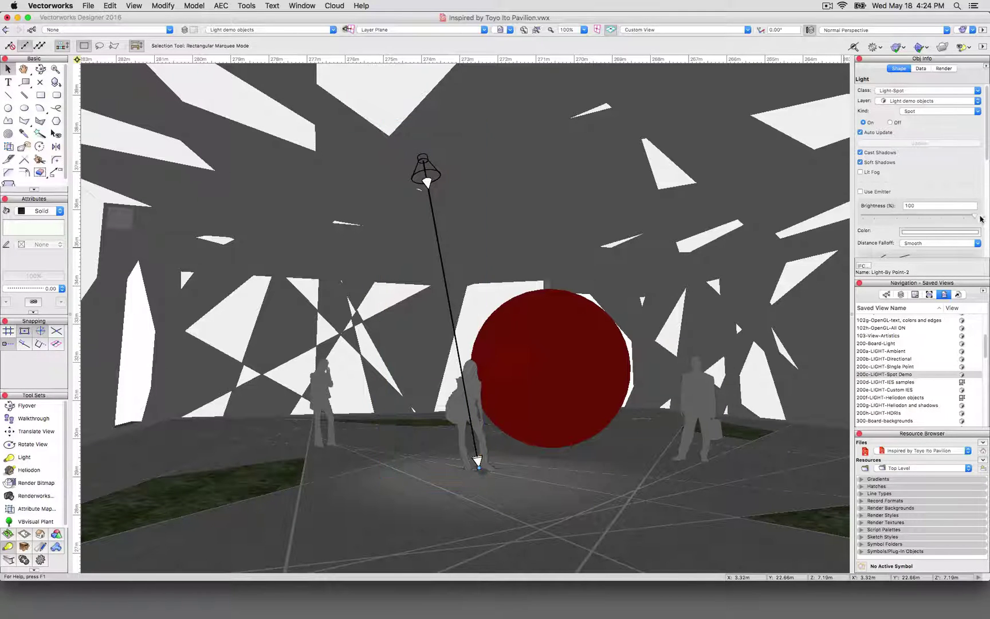
pyautogui.click(880, 192)
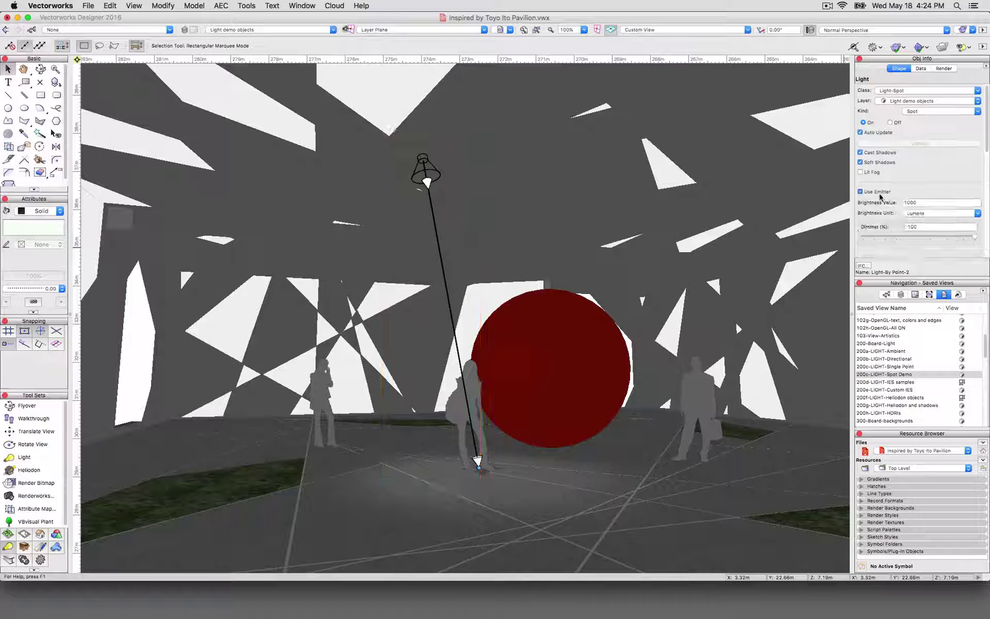
pyautogui.click(928, 203)
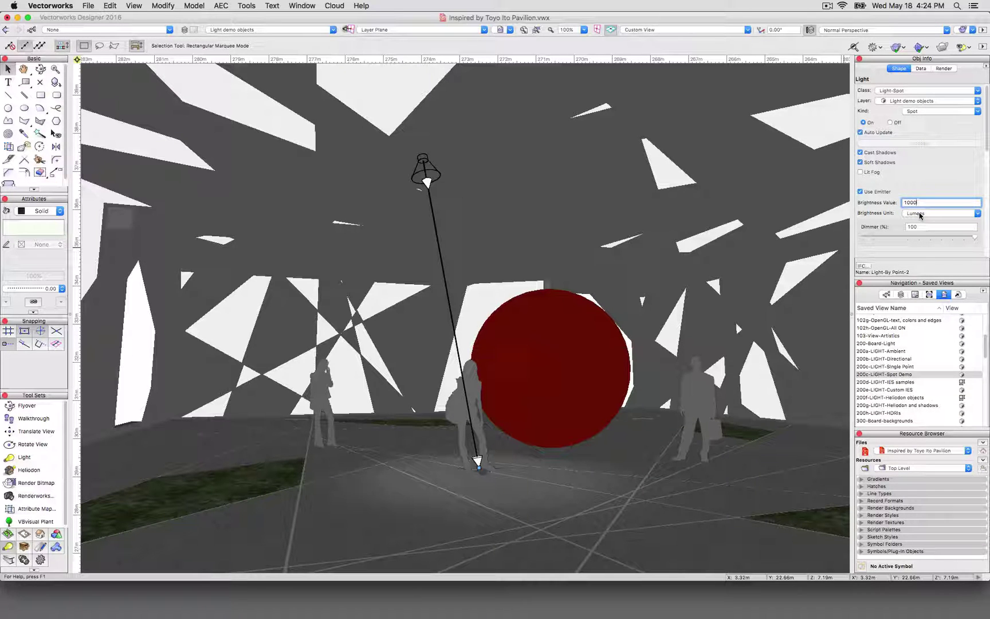
pyautogui.scroll(-2, 930, 232)
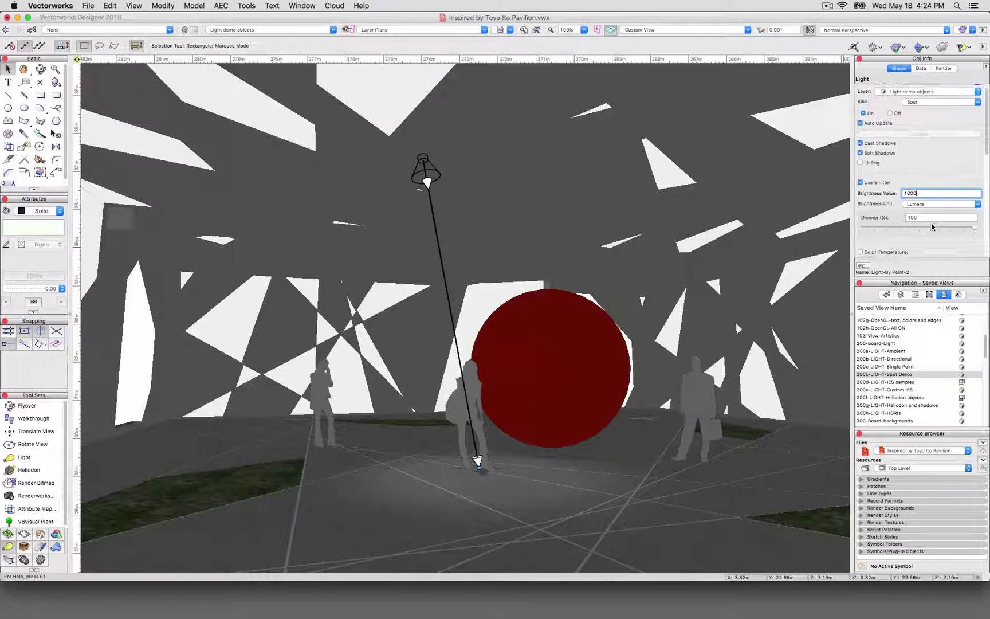
pyautogui.moveTo(976, 231); pyautogui.dragTo(971, 231)
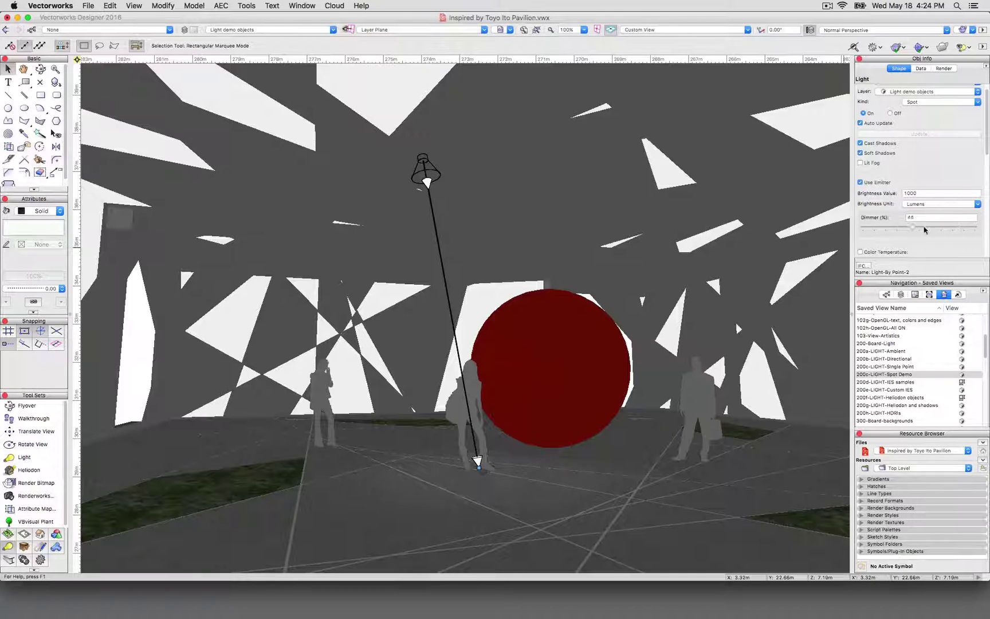
pyautogui.click(927, 194)
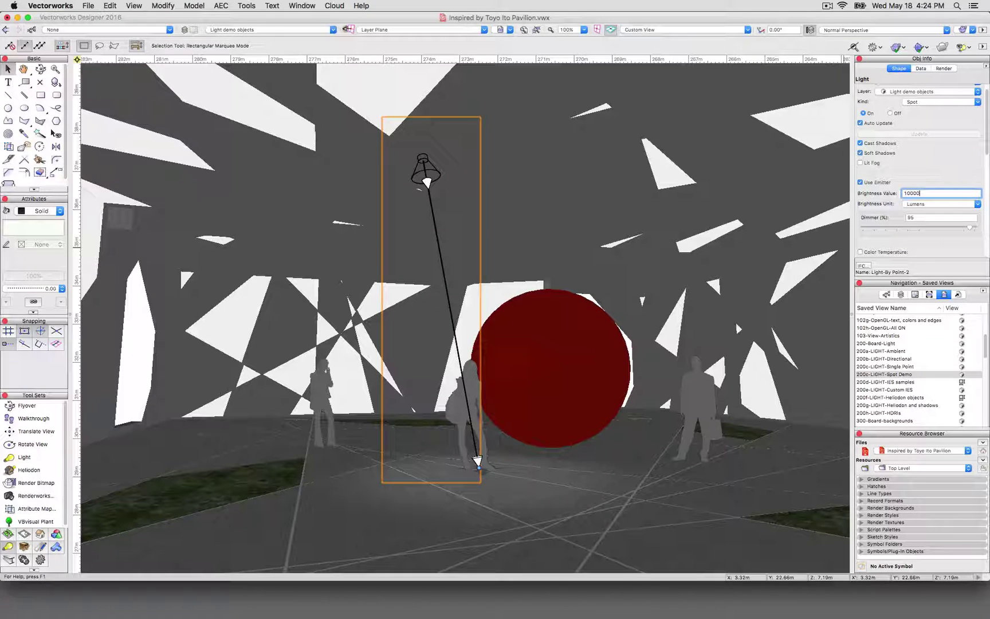
pyautogui.press('Return')
# Switch brightness units to Candelas with value 500000, then turn Use Emitter off.
pyautogui.click(921, 208)
pyautogui.click(922, 221)
pyautogui.click(926, 194)
pyautogui.moveTo(930, 192); pyautogui.dragTo(880, 190)
pyautogui.write('5')
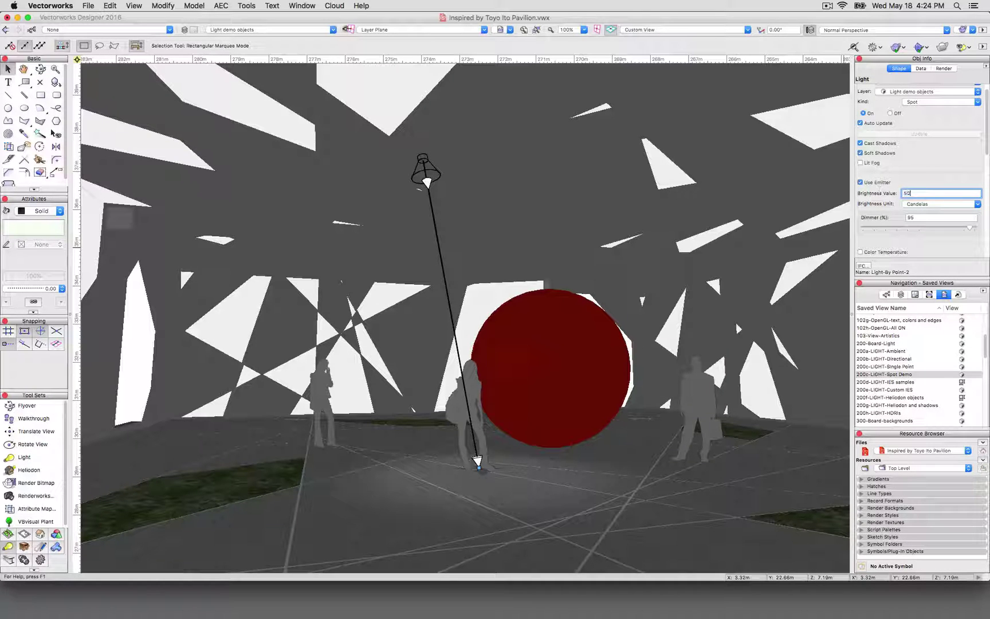
pyautogui.write('00000')
pyautogui.press('Return')
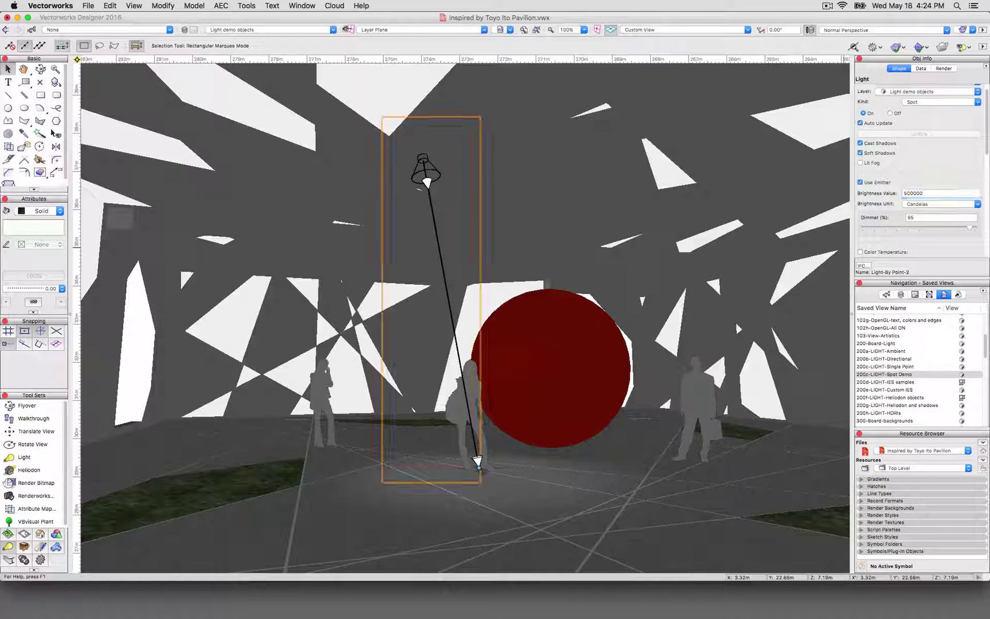
pyautogui.click(877, 183)
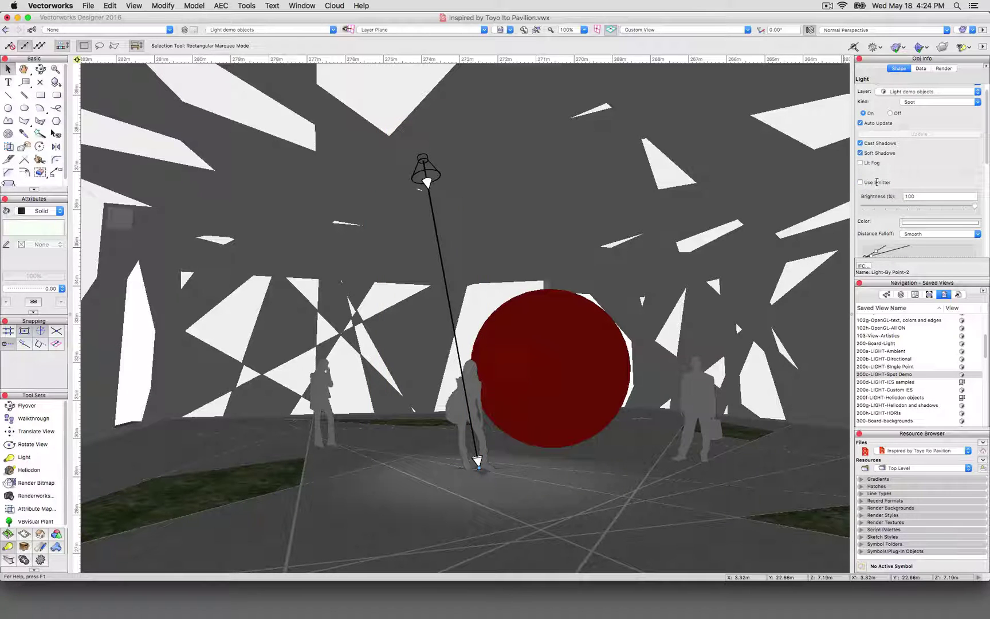
pyautogui.click(923, 198)
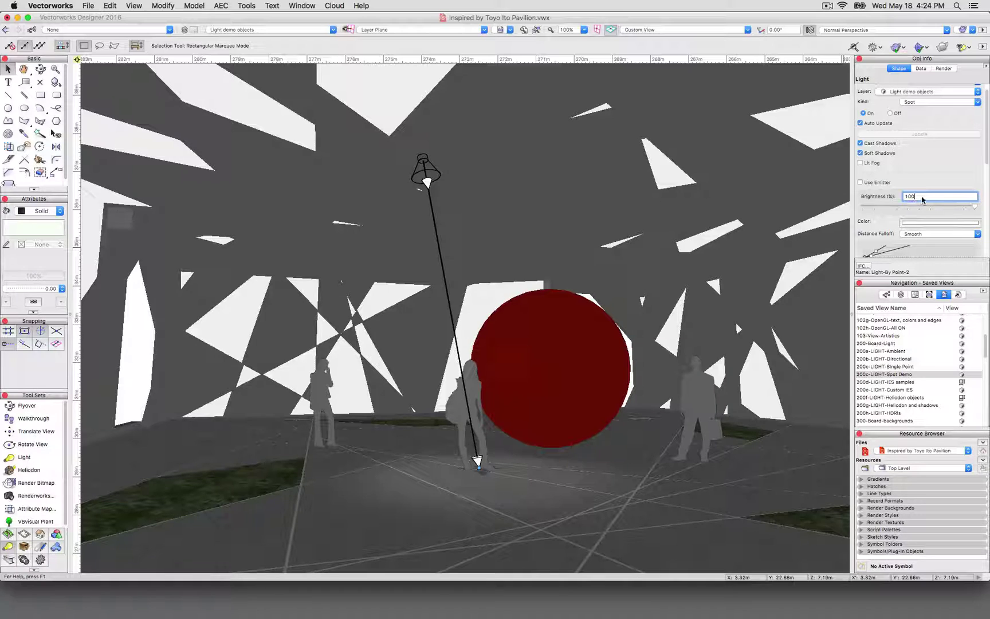
pyautogui.doubleClick(921, 196)
pyautogui.write('200')
pyautogui.press('Return')
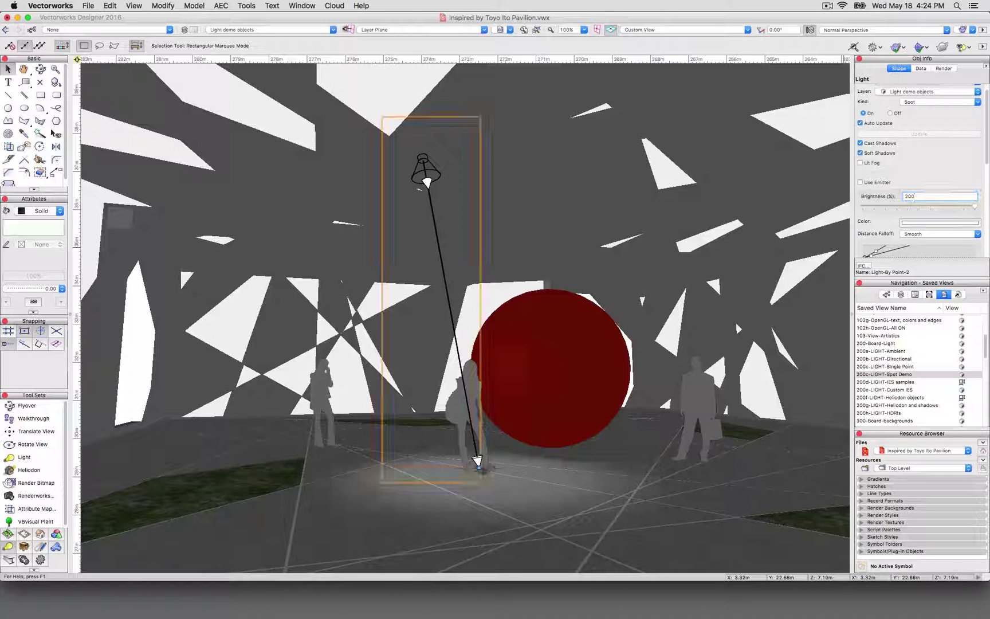
pyautogui.doubleClick(918, 195)
pyautogui.write('5,000')
pyautogui.press('Return')
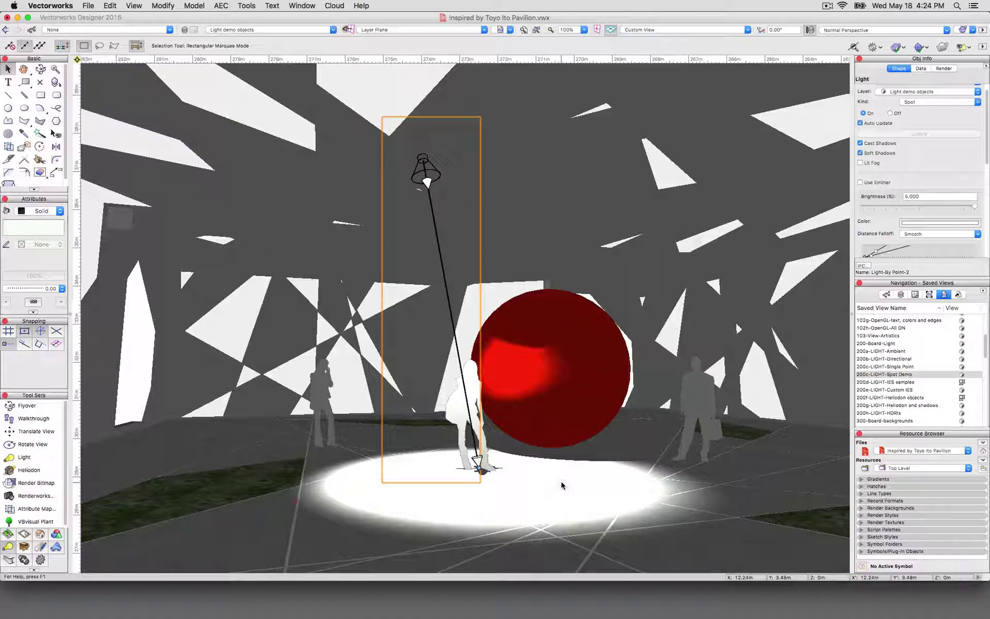
pyautogui.click(926, 197)
pyautogui.write('300')
pyautogui.press('Return')
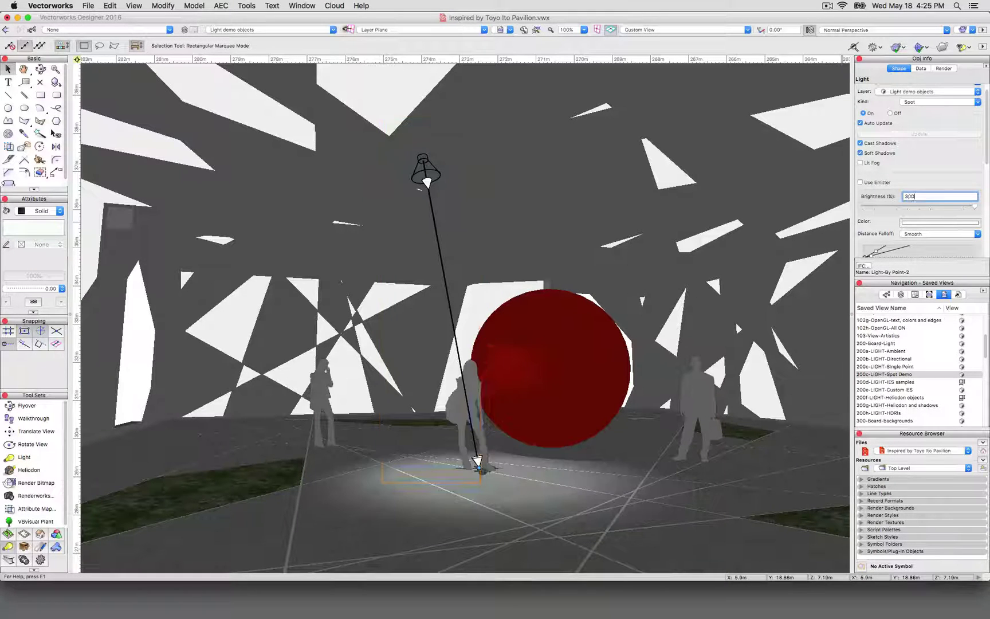
pyautogui.moveTo(924, 197); pyautogui.dragTo(881, 197)
pyautogui.write('1')
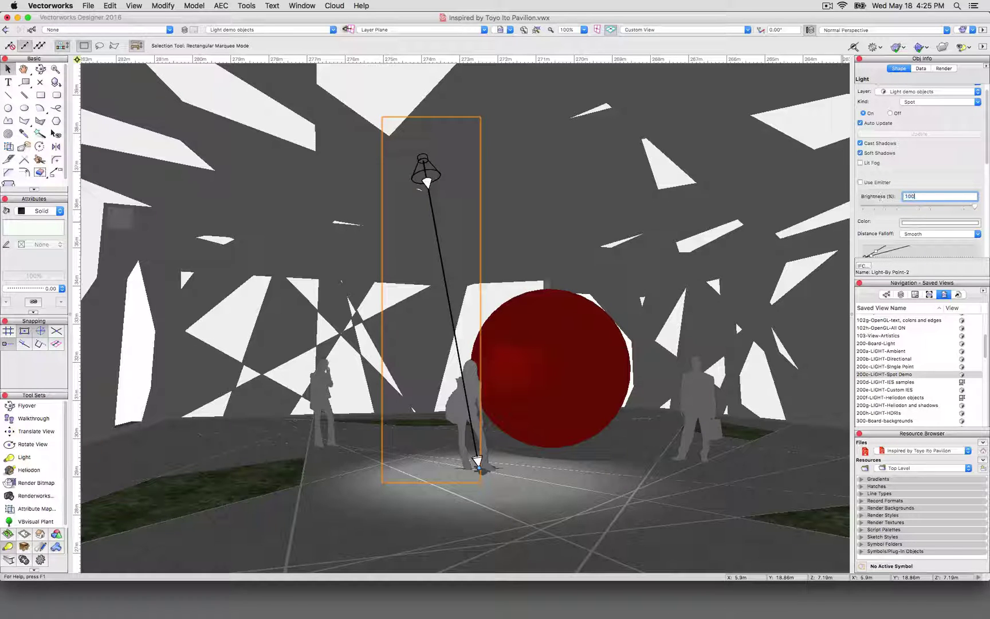
pyautogui.press('Return')
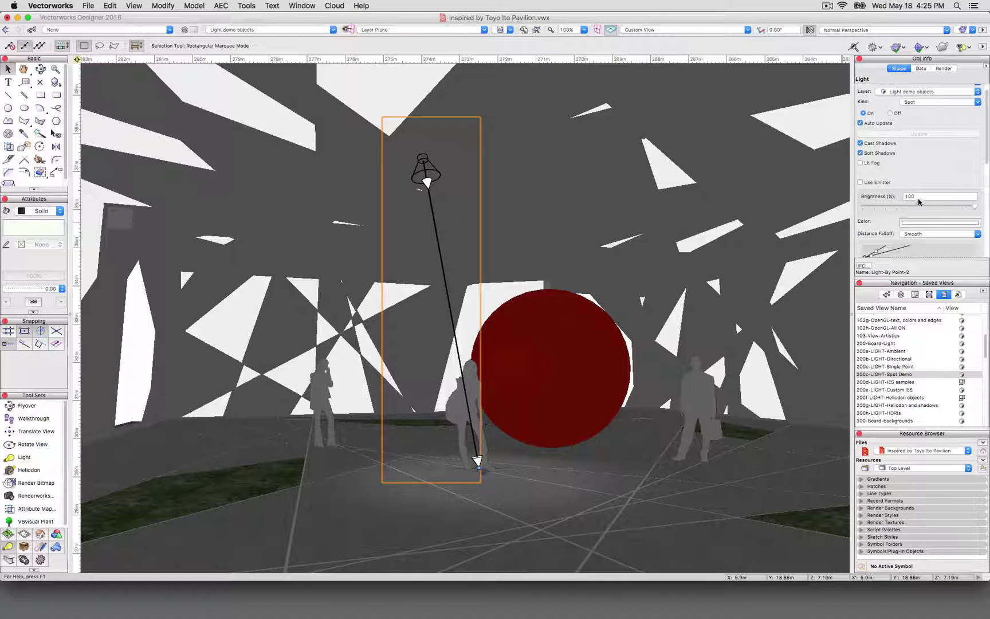
# Raise the spot light's brightness to 2000 percent.
pyautogui.doubleClick(919, 196)
pyautogui.write('2000')
pyautogui.press('Return')
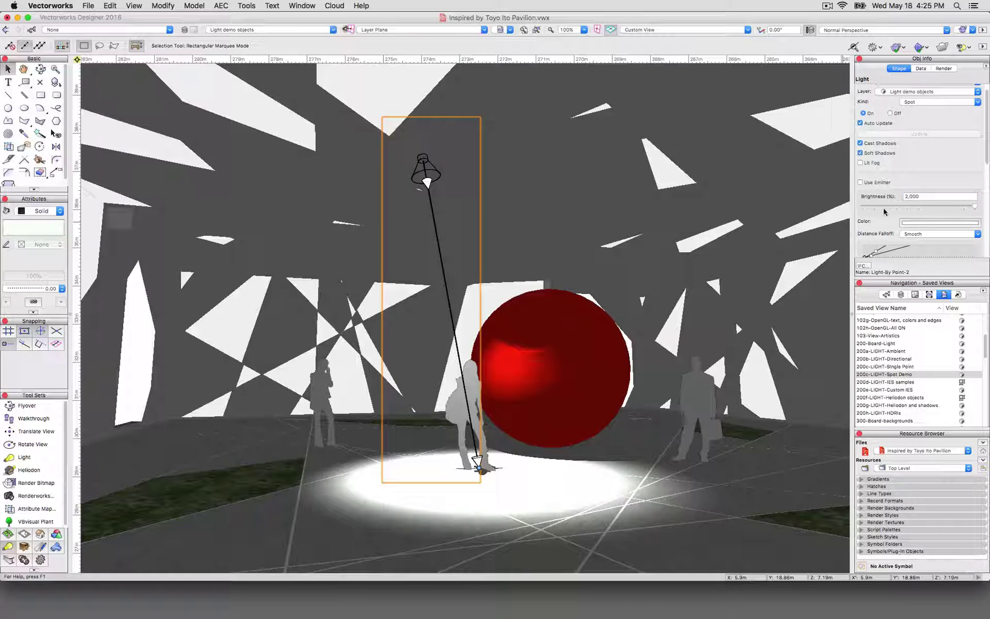
# Make the spot light light blue and aim it at the red sphere.
pyautogui.click(905, 223)
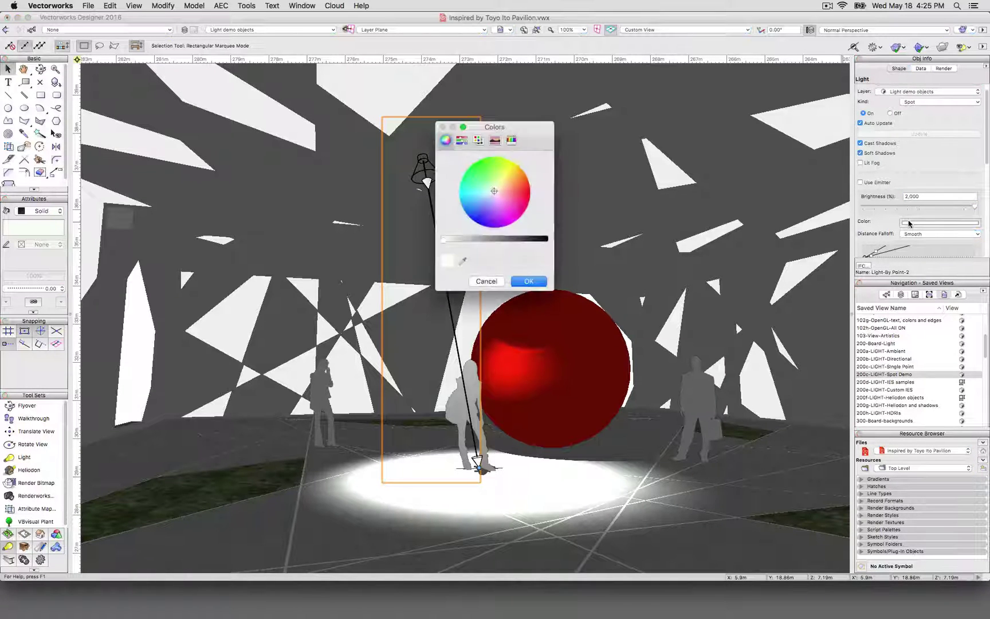
pyautogui.moveTo(486, 193)
pyautogui.mouseDown()
pyautogui.moveTo(471, 198)
pyautogui.moveTo(475, 207)
pyautogui.mouseUp()
pyautogui.click(516, 280)
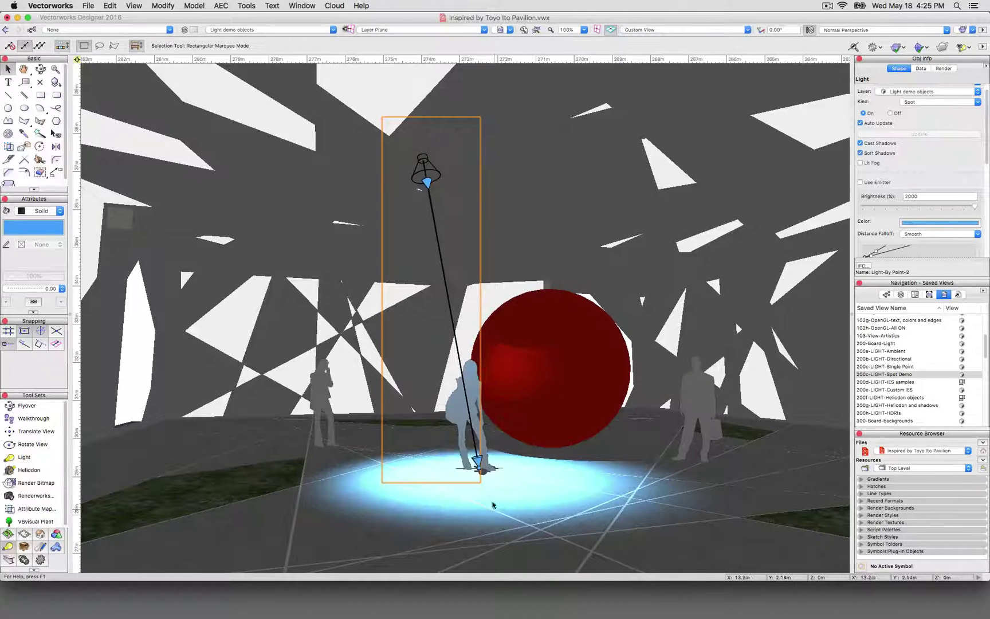
pyautogui.moveTo(476, 459)
pyautogui.mouseDown()
pyautogui.moveTo(535, 354)
pyautogui.moveTo(441, 198)
pyautogui.moveTo(309, 398)
pyautogui.moveTo(334, 454)
pyautogui.moveTo(478, 469)
pyautogui.mouseUp()
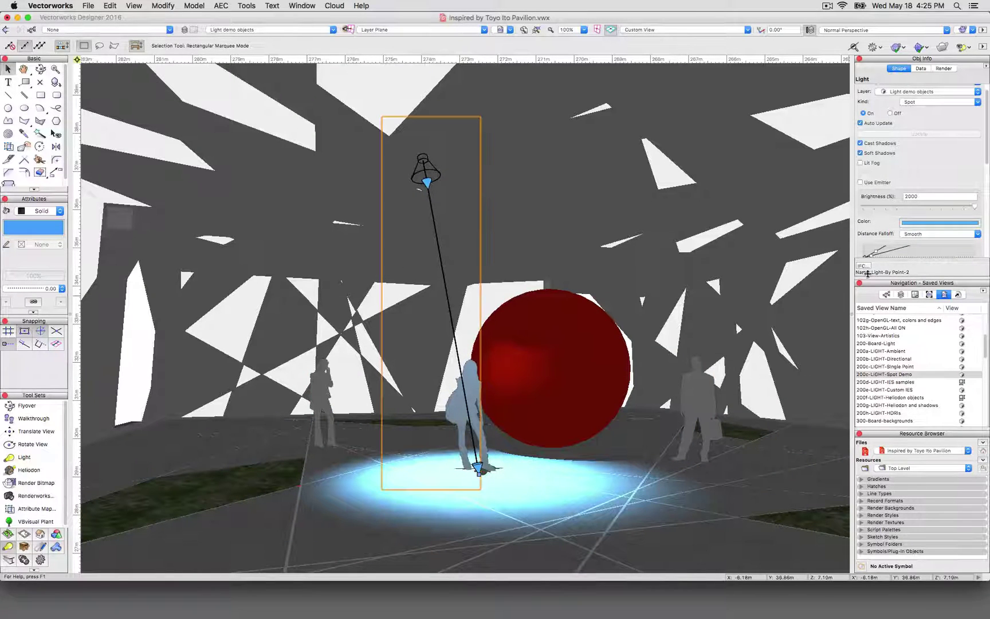
# Try Realistic and then None distance falloff, moving the pool onto the floor right of the sphere.
pyautogui.click(940, 234)
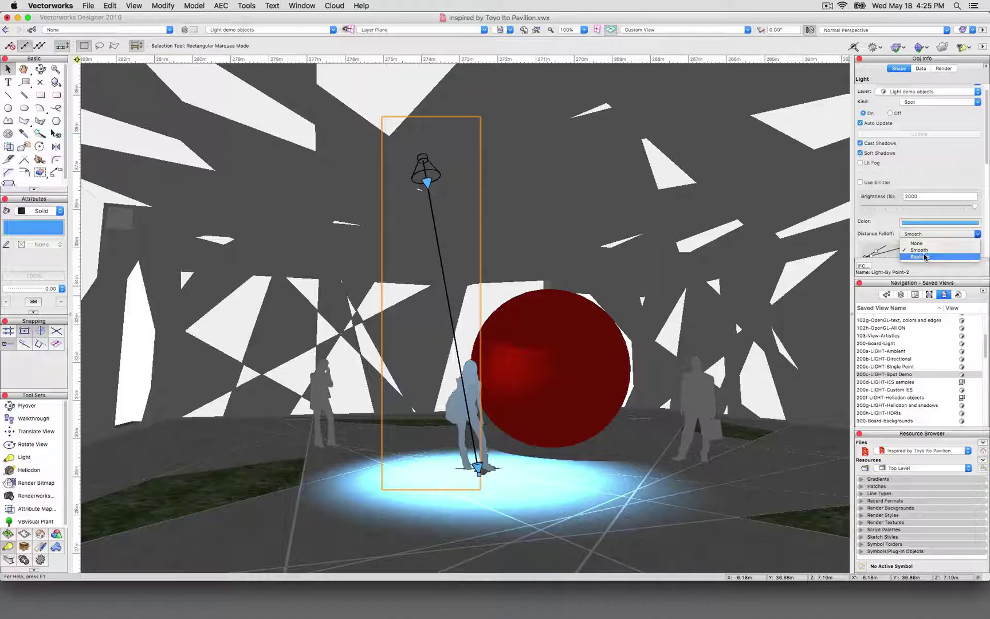
pyautogui.click(925, 257)
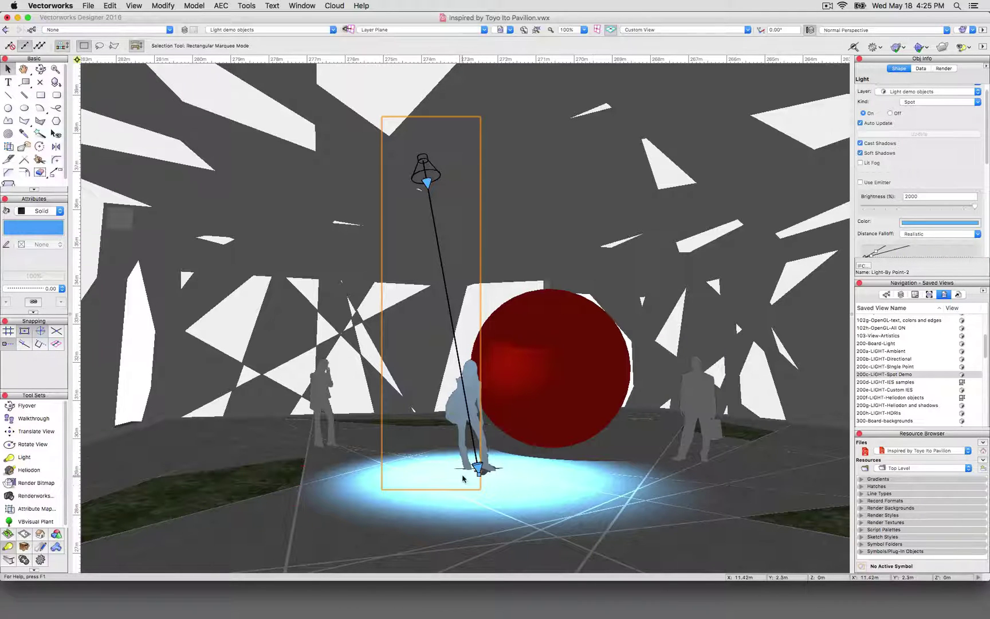
pyautogui.moveTo(480, 469); pyautogui.dragTo(682, 485)
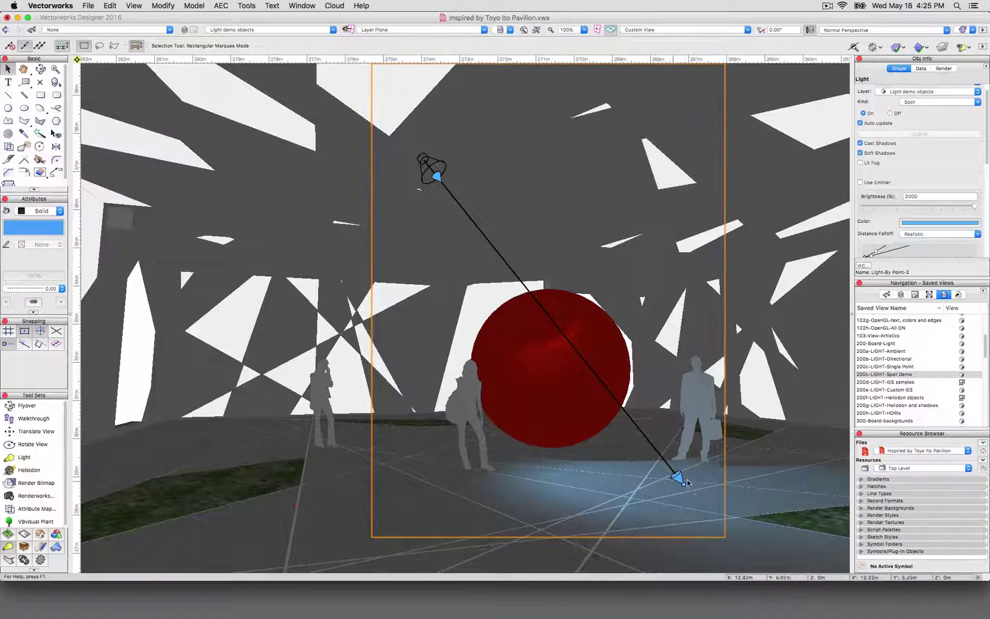
pyautogui.click(938, 235)
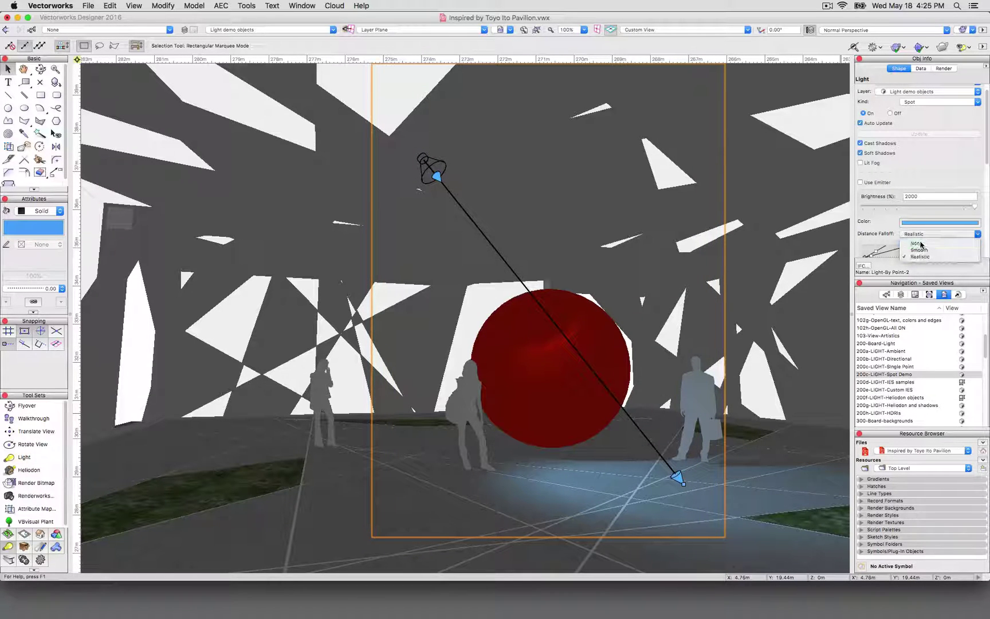
pyautogui.click(921, 244)
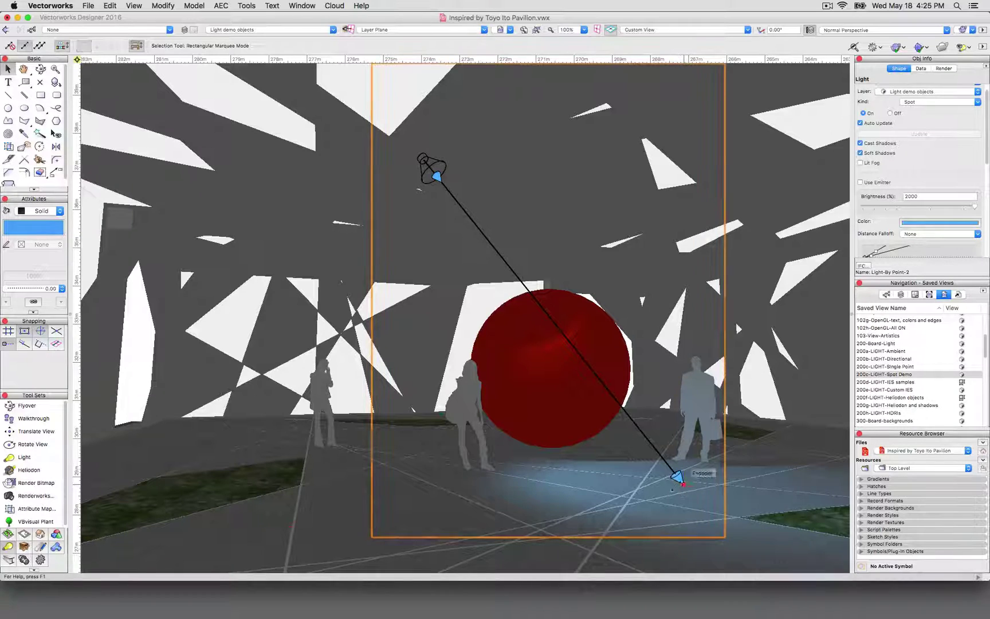
pyautogui.moveTo(679, 481); pyautogui.dragTo(625, 488)
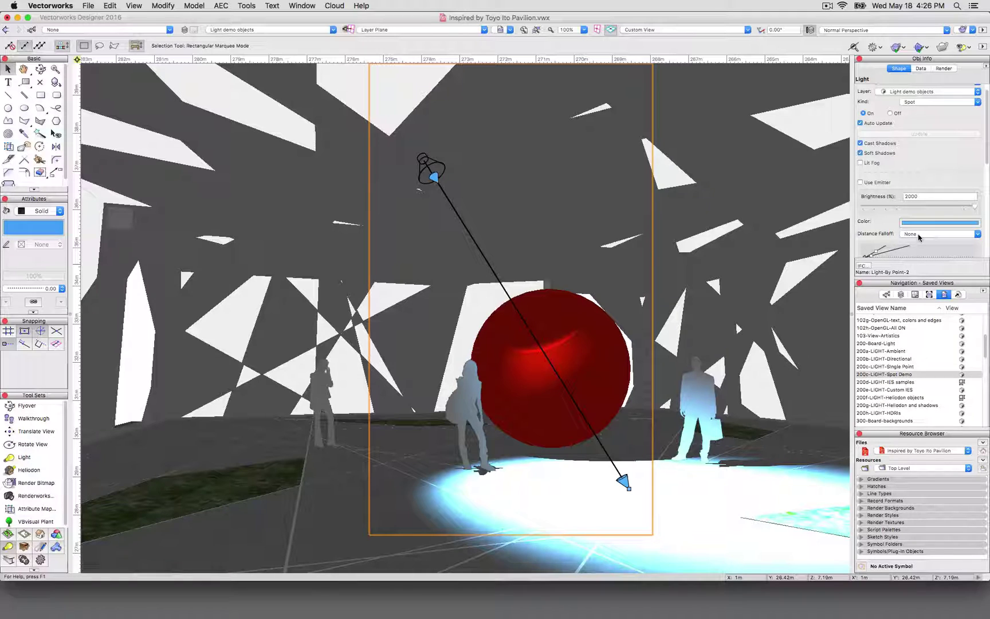
# Compare Smooth against Realistic falloff and leave the light on Smooth.
pyautogui.click(919, 237)
pyautogui.click(919, 250)
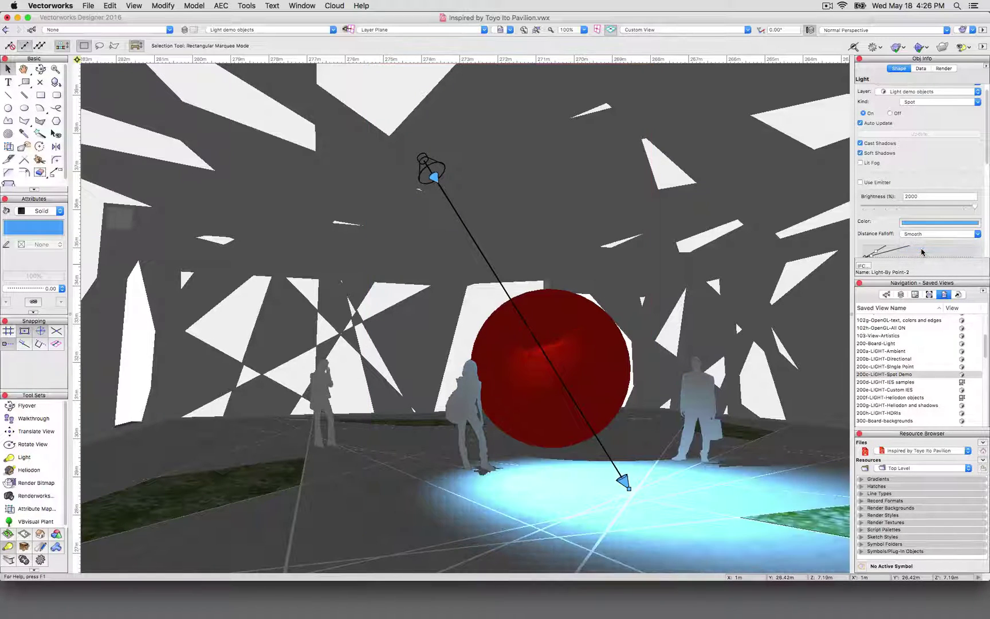
pyautogui.click(919, 239)
pyautogui.click(920, 258)
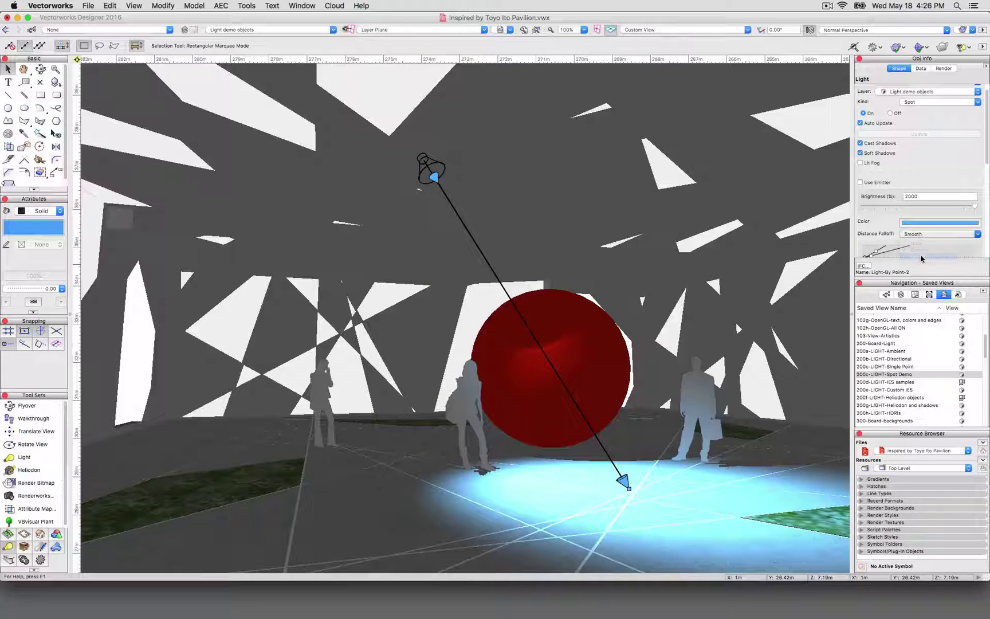
pyautogui.click(921, 235)
pyautogui.click(918, 250)
pyautogui.scroll(-5, 885, 202)
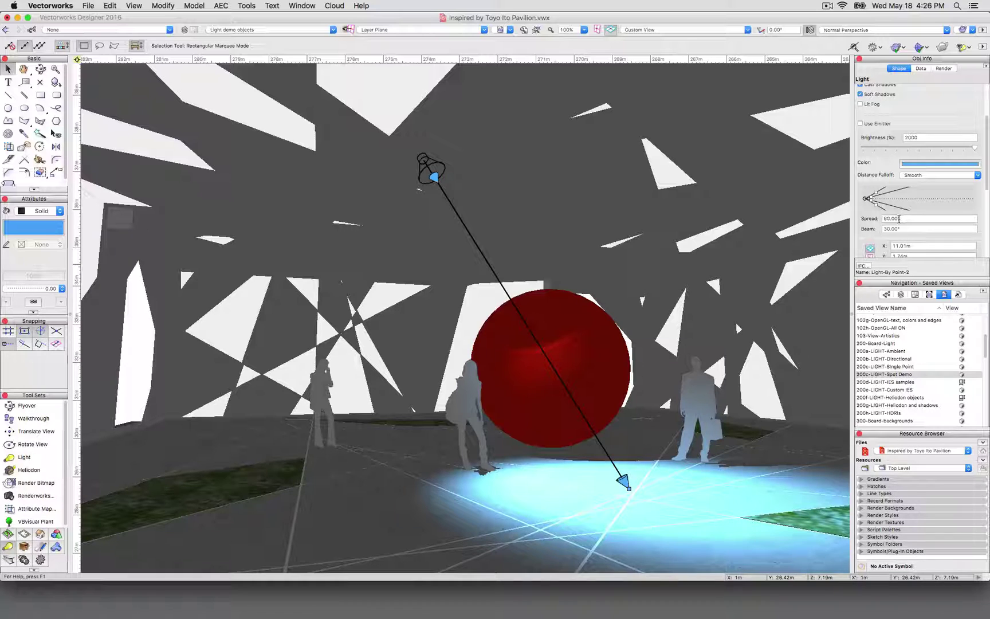
# Drag the light diagram's Beam and Spread handles to 14.36° beam and 37.20° spread.
pyautogui.moveTo(872, 199); pyautogui.dragTo(893, 198)
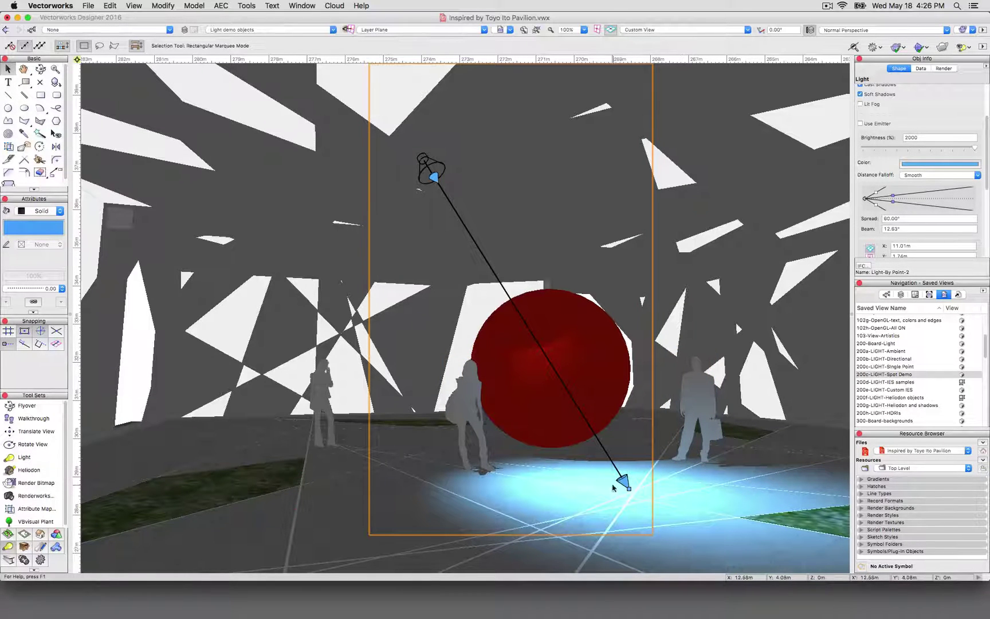
pyautogui.moveTo(893, 198); pyautogui.dragTo(871, 188)
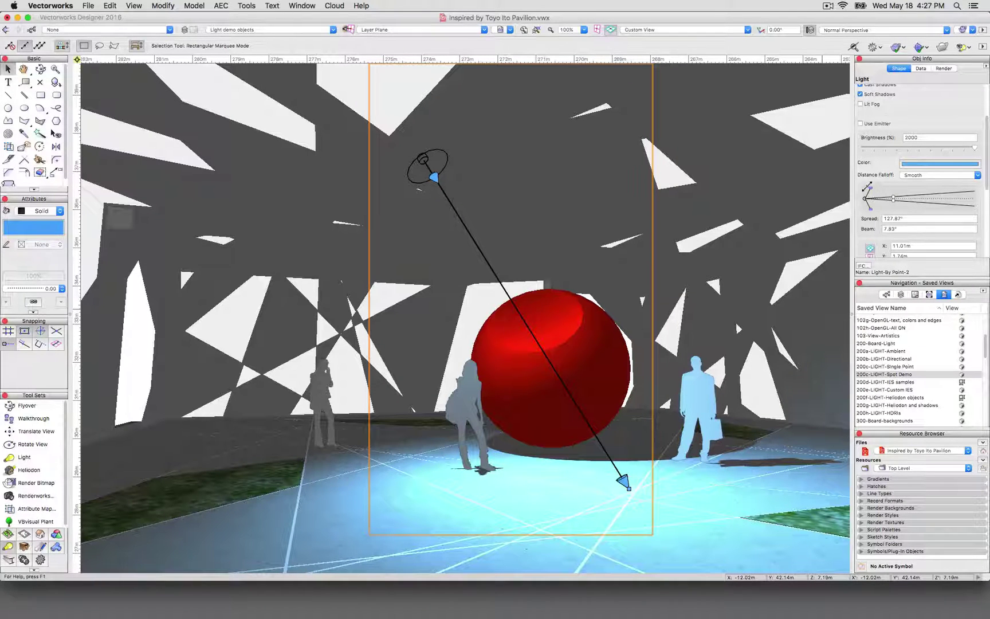
pyautogui.moveTo(869, 186); pyautogui.dragTo(893, 199)
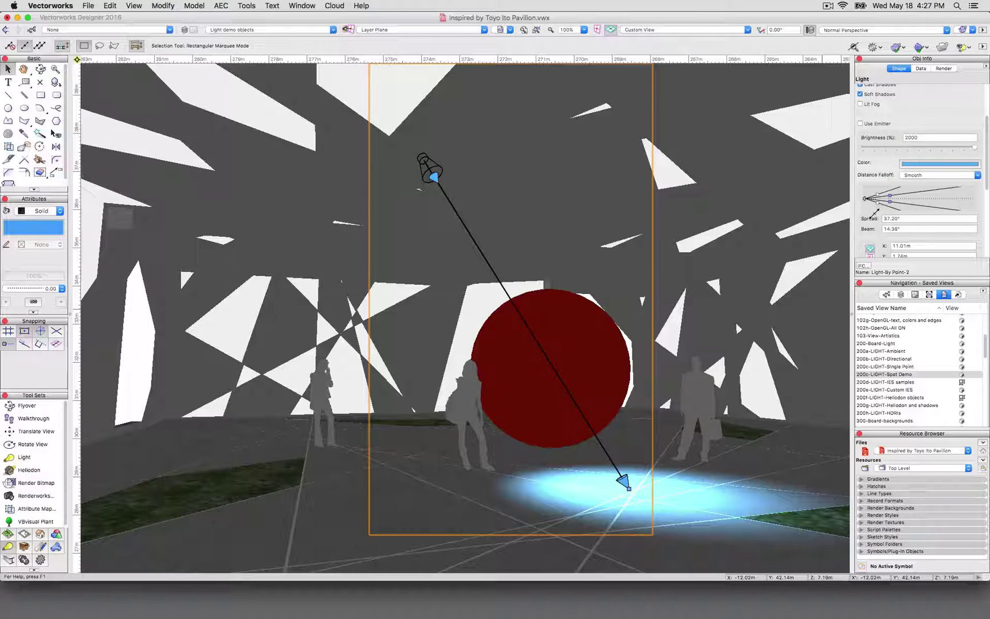
pyautogui.scroll(-5, 881, 203)
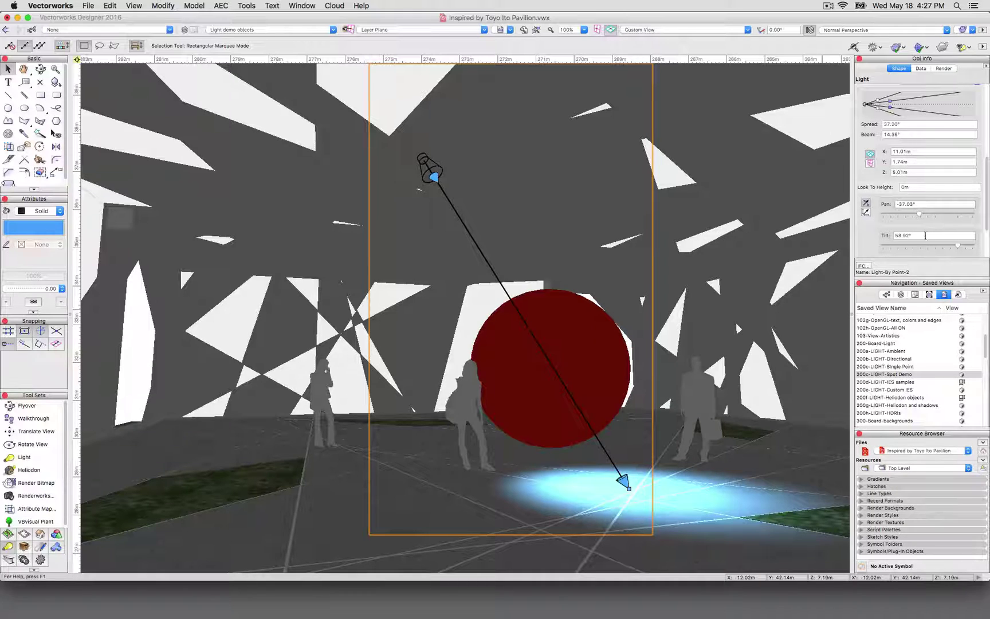
# Sweep the spotlight with the Pan slider and drag its target onto the floor by the red sphere.
pyautogui.moveTo(921, 216); pyautogui.dragTo(956, 248)
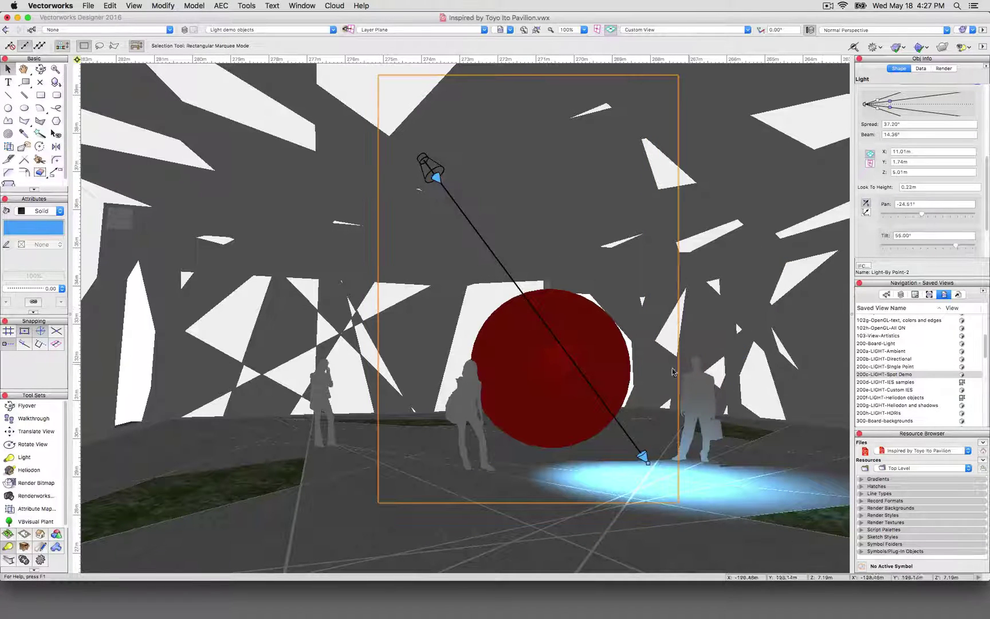
pyautogui.moveTo(645, 459); pyautogui.dragTo(642, 498)
# Change the spot light's colour to white.
pyautogui.scroll(3, 927, 195)
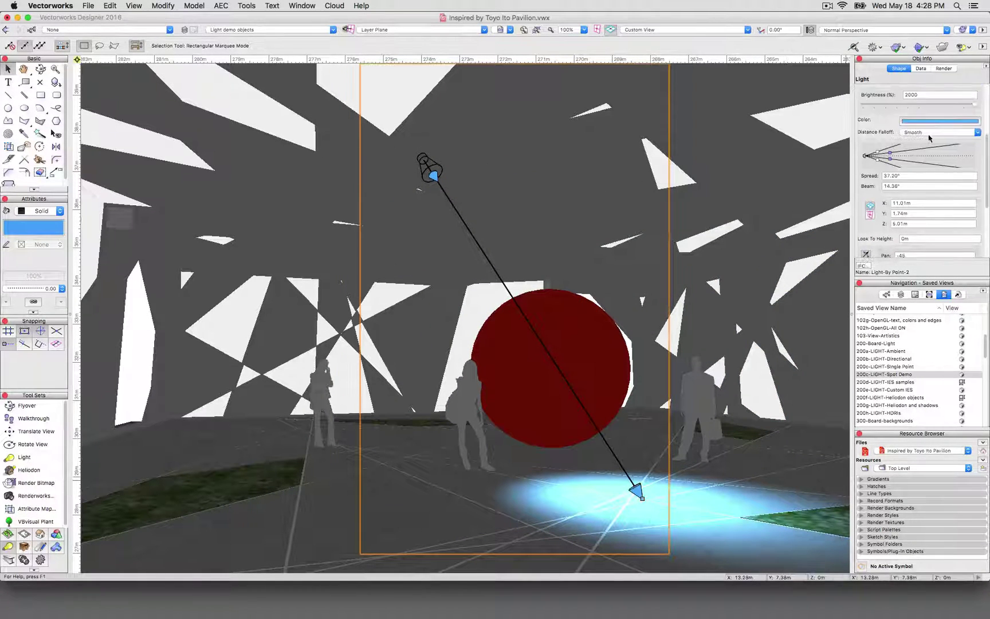
pyautogui.click(924, 122)
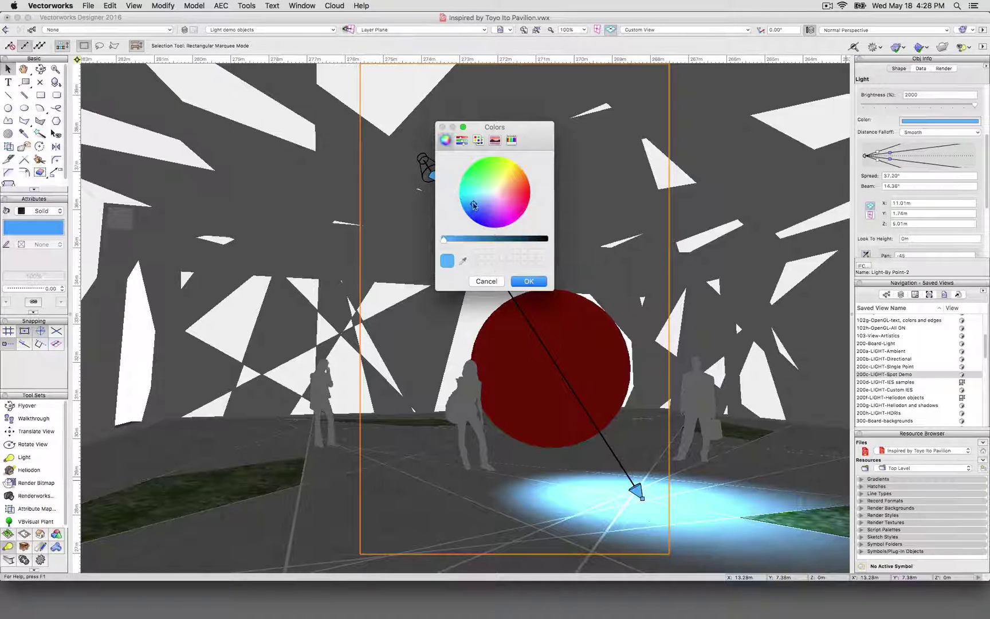
pyautogui.click(494, 193)
pyautogui.click(527, 281)
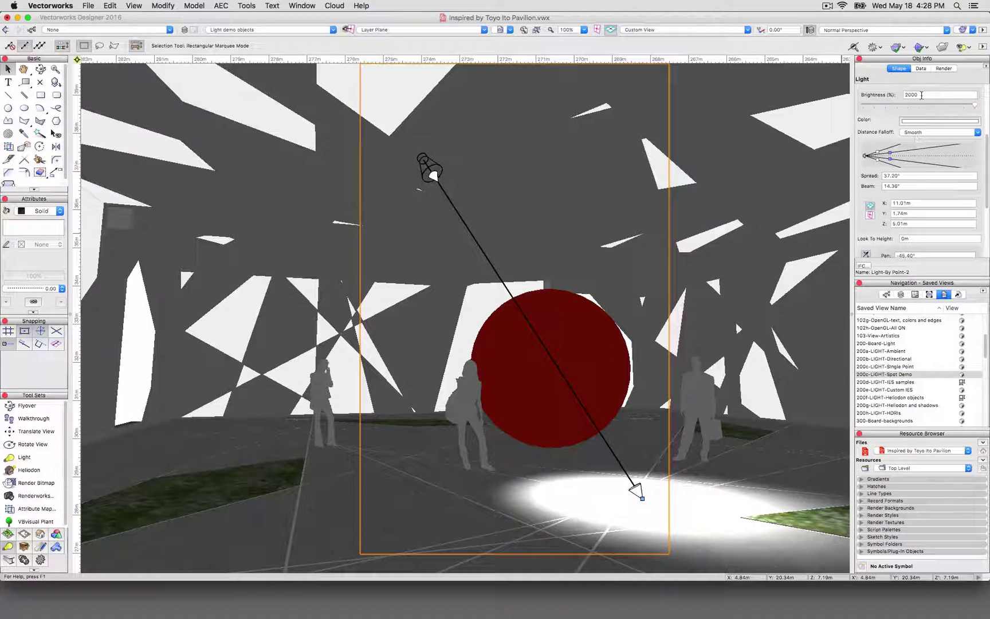
# Lower the spot light's brightness to 200 percent.
pyautogui.doubleClick(921, 96)
pyautogui.write('200')
pyautogui.press('Return')
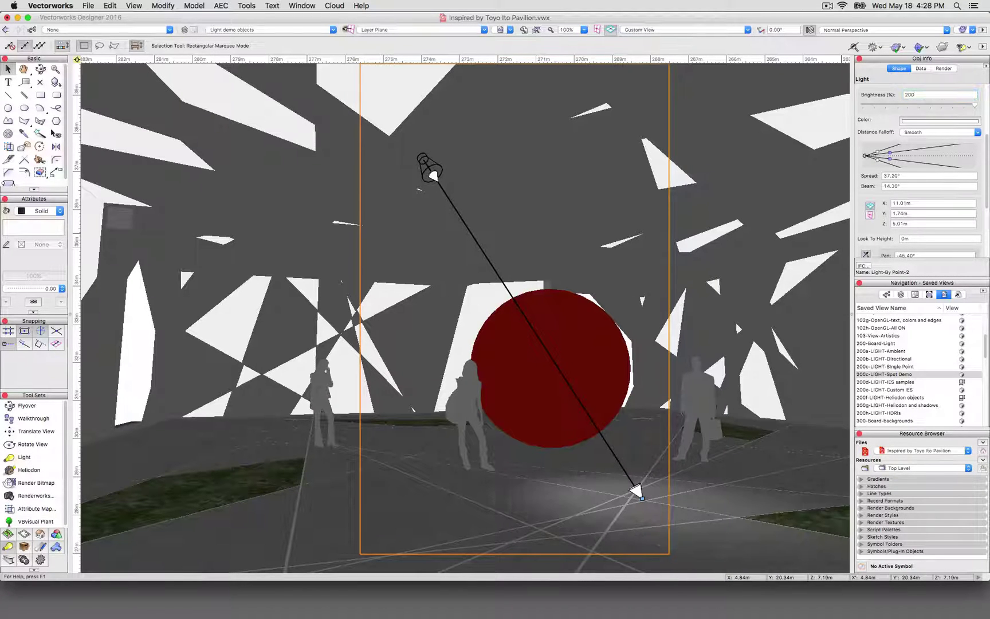
pyautogui.scroll(-5, 887, 197)
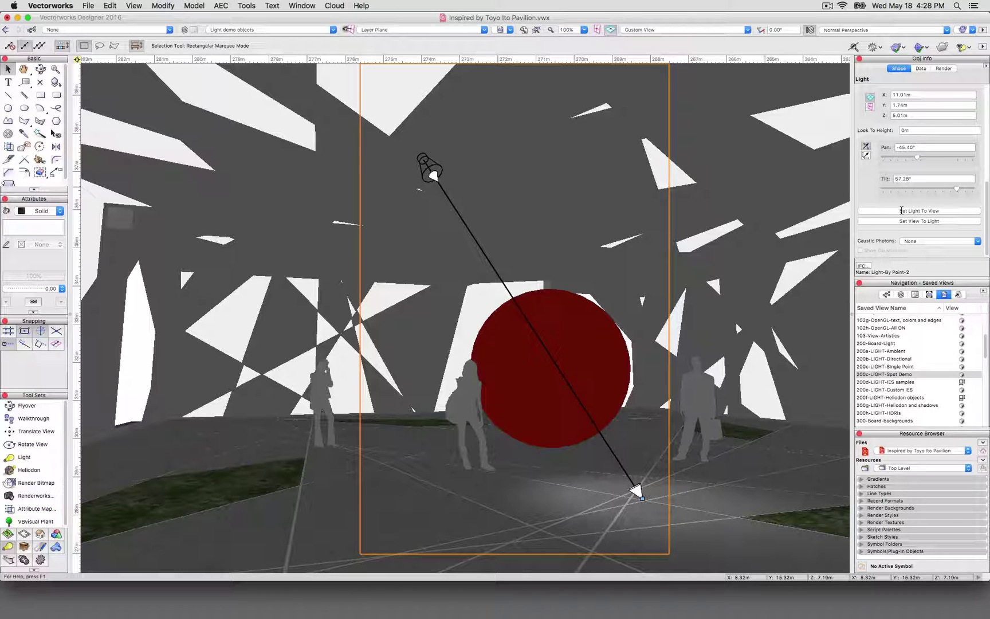
# Try Set Light To View (undone), then view the scene from the light with Set View To Light.
pyautogui.click(902, 210)
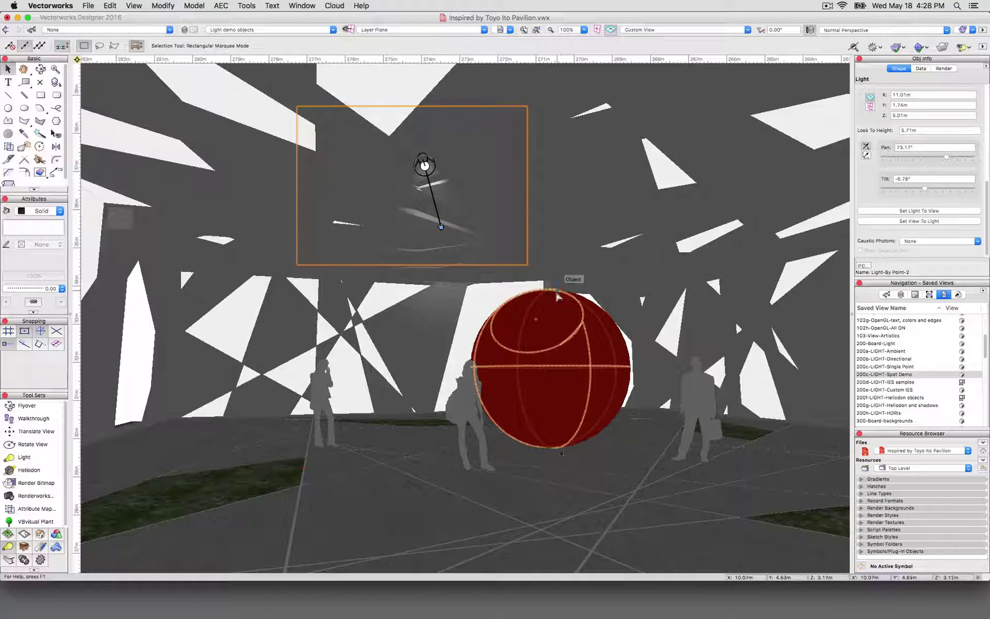
pyautogui.press('super+z')
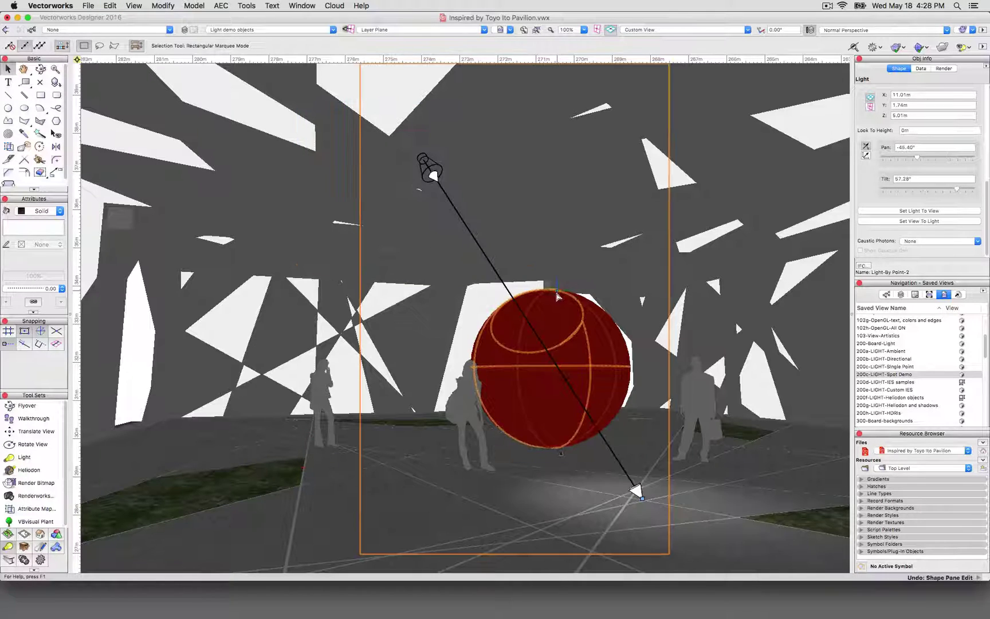
pyautogui.click(921, 221)
# Check the Caustic Photons choices, then go to the saved view 200f-LIGHT-Heliodon objects.
pyautogui.click(923, 241)
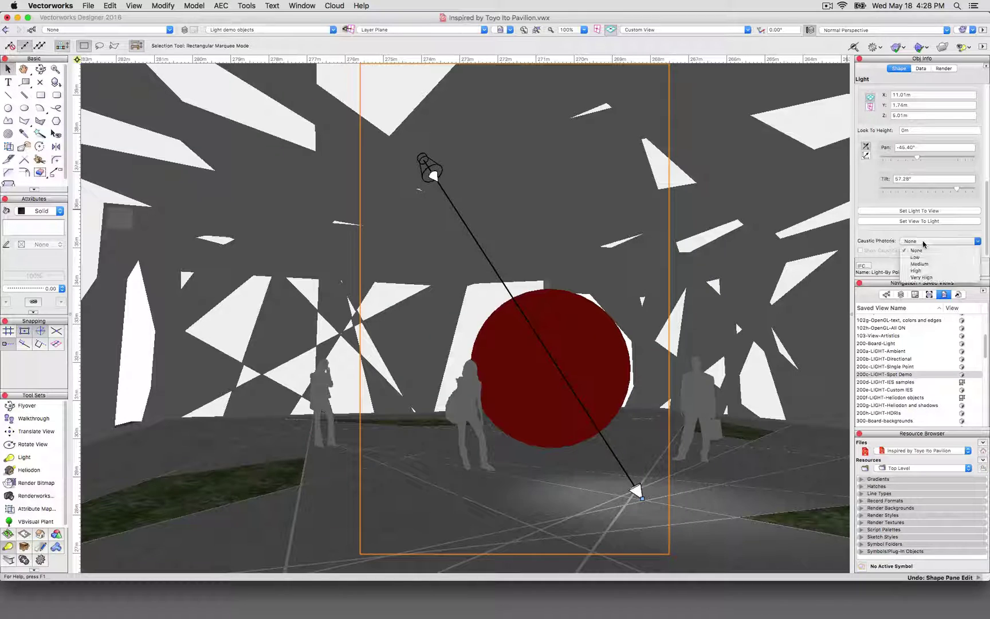
pyautogui.click(887, 251)
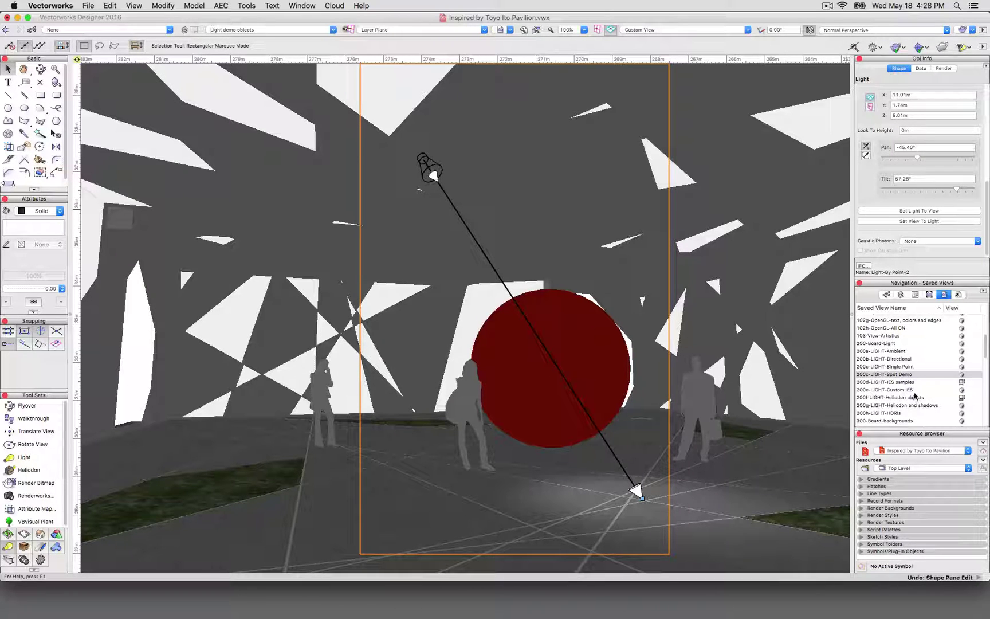
pyautogui.doubleClick(913, 398)
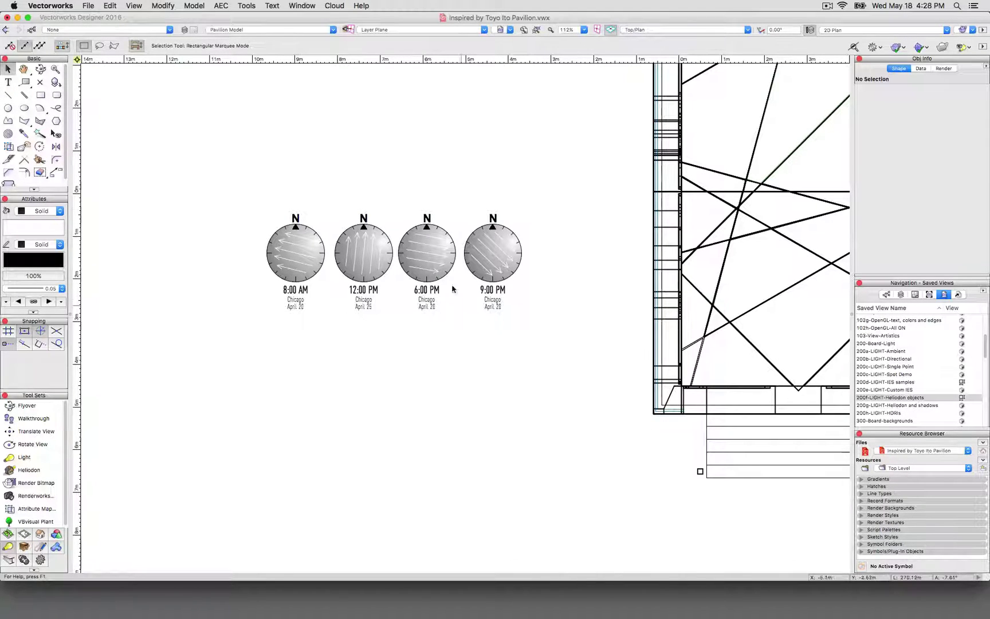
pyautogui.click(297, 252)
pyautogui.click(381, 251)
pyautogui.click(428, 253)
pyautogui.click(493, 252)
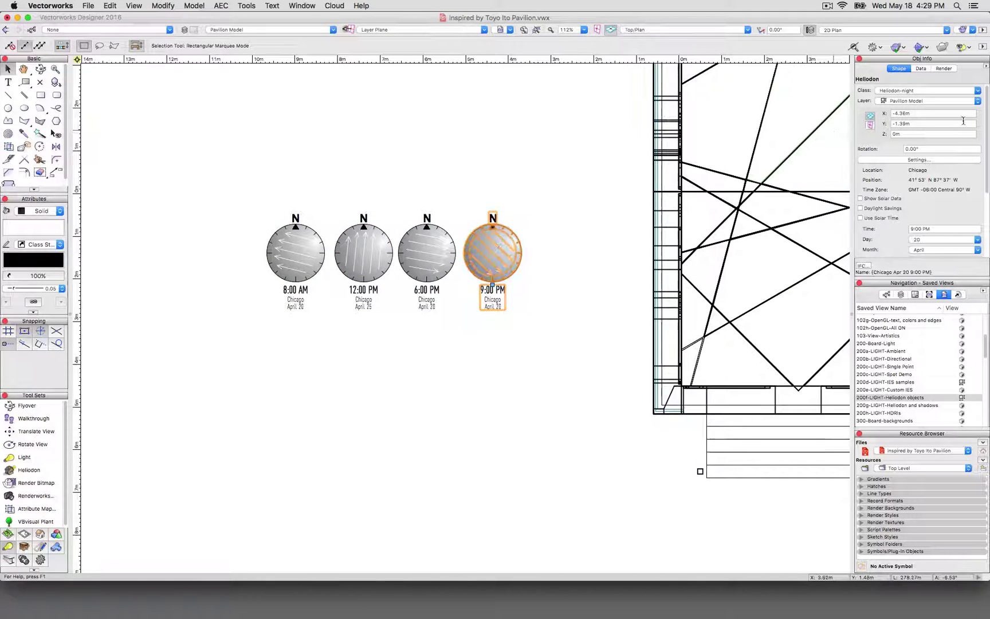
pyautogui.click(261, 254)
pyautogui.click(324, 362)
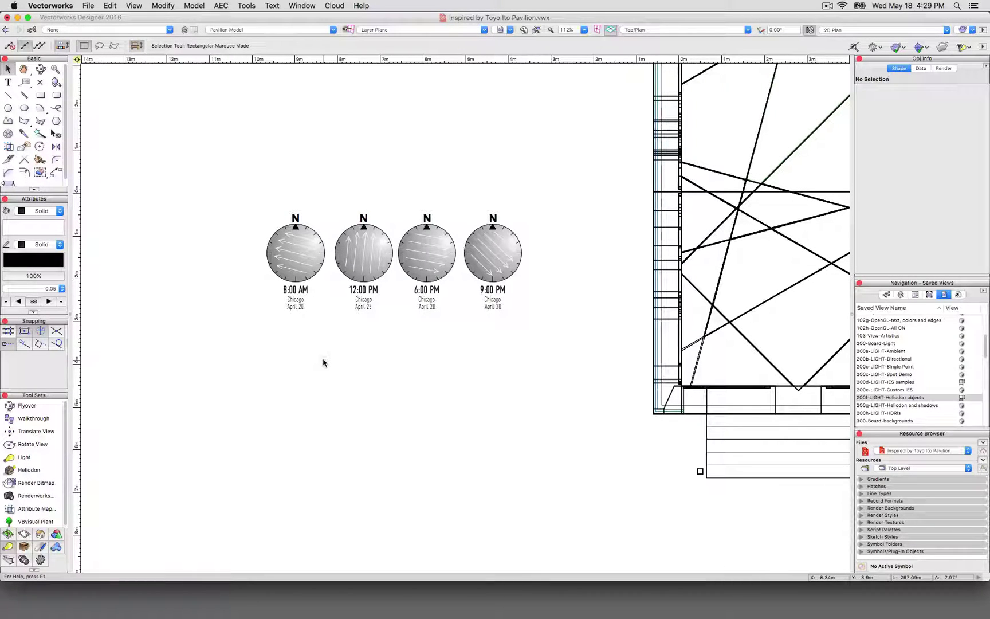
pyautogui.click(320, 270)
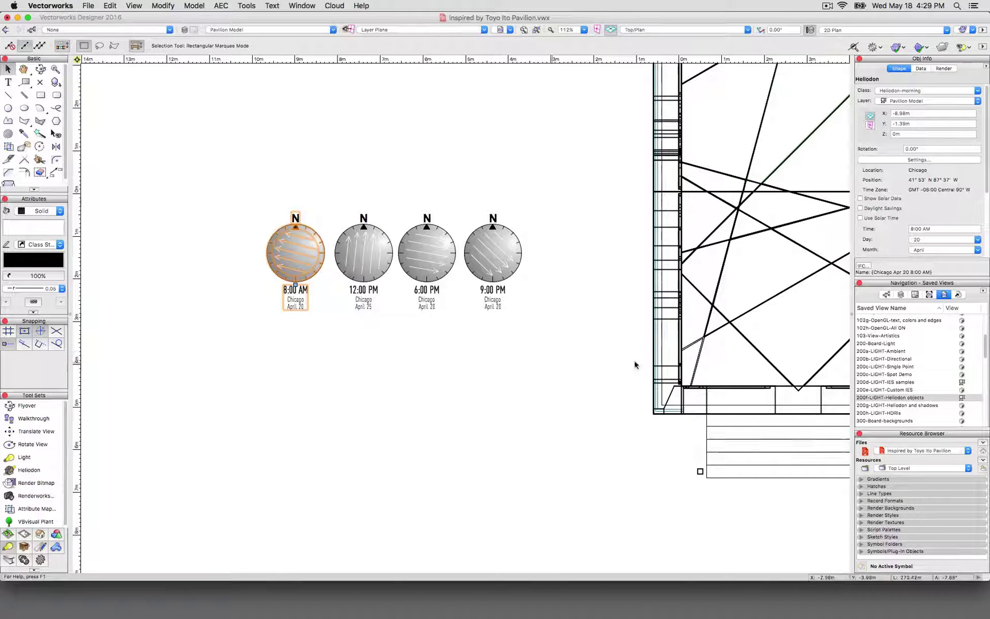
pyautogui.click(914, 406)
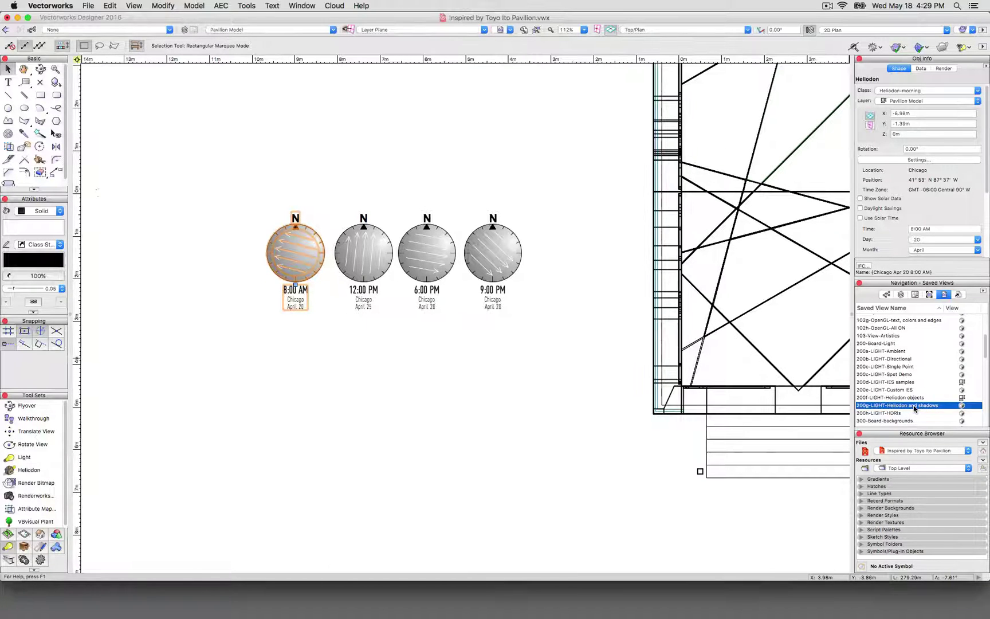
# Switch to the saved view 200g-LIGHT-Heliodon and shadows.
pyautogui.doubleClick(915, 405)
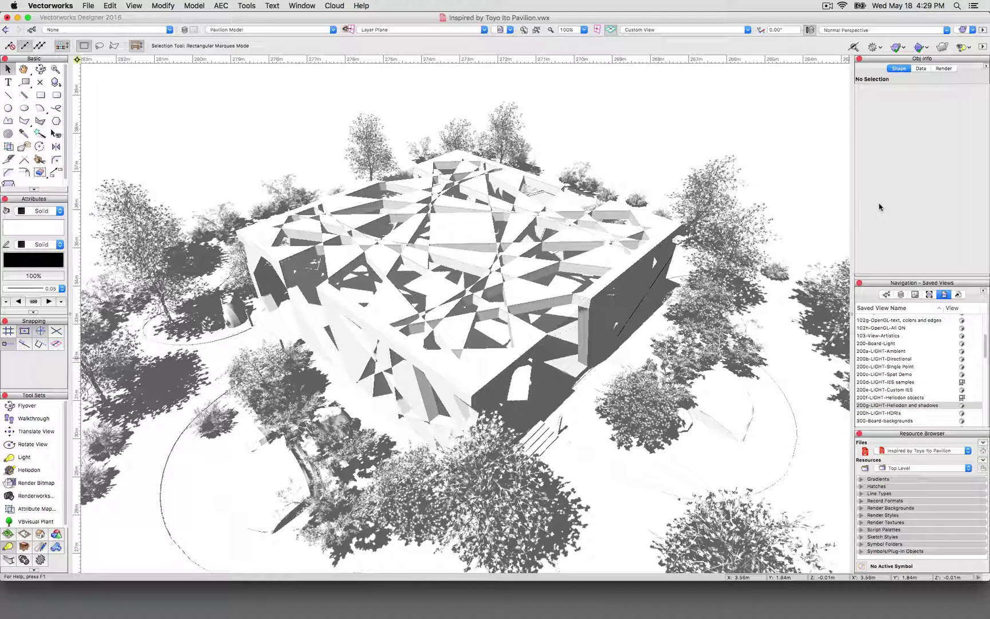
pyautogui.click(303, 6)
pyautogui.moveTo(338, 17)
pyautogui.click(461, 3)
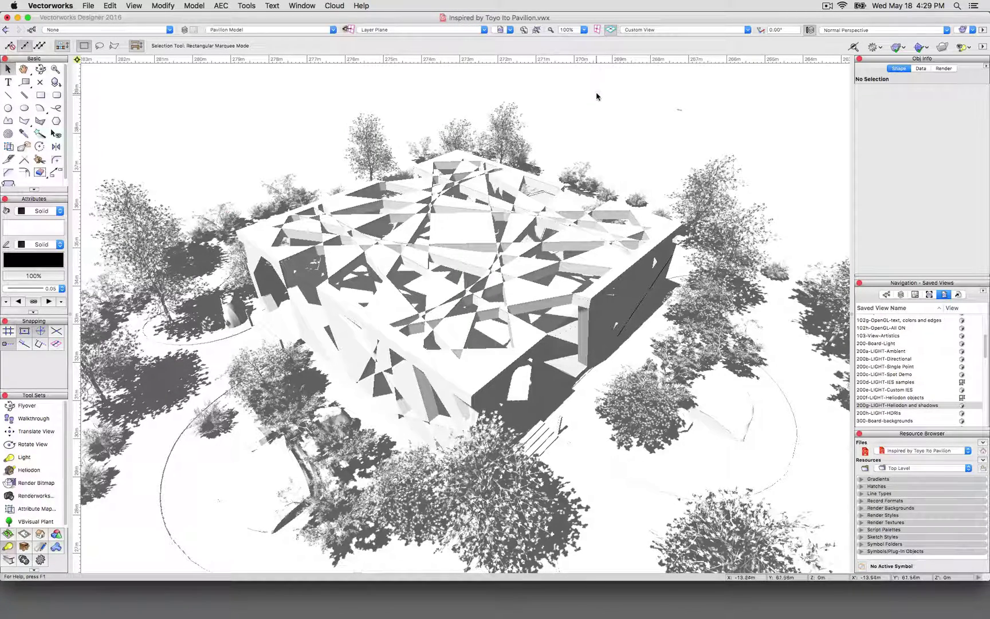
# Select the heliodon via Custom Selection with the criterion Type is Heliodon.
pyautogui.click(248, 7)
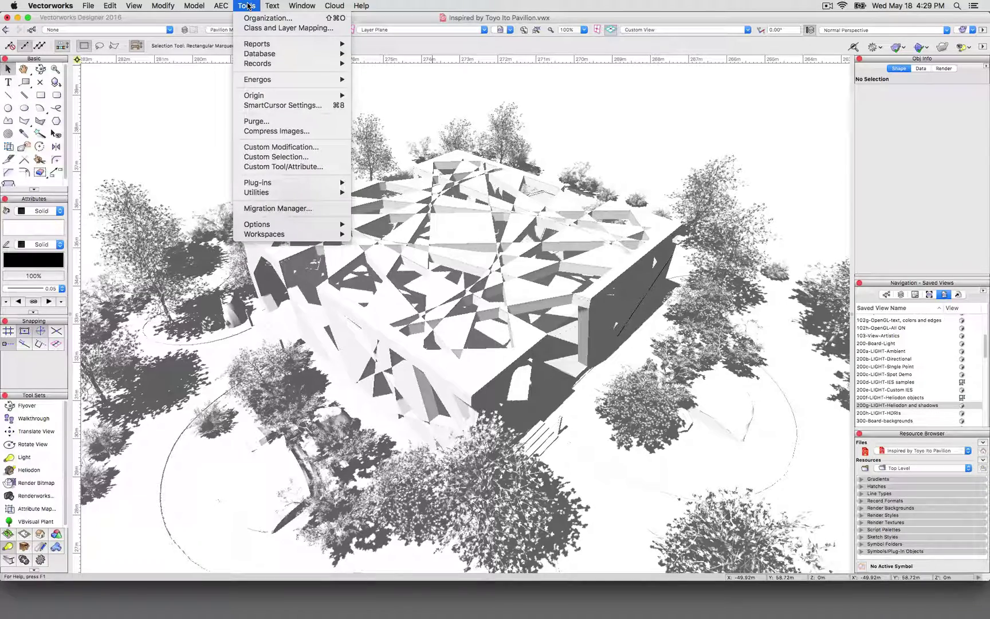
pyautogui.click(280, 157)
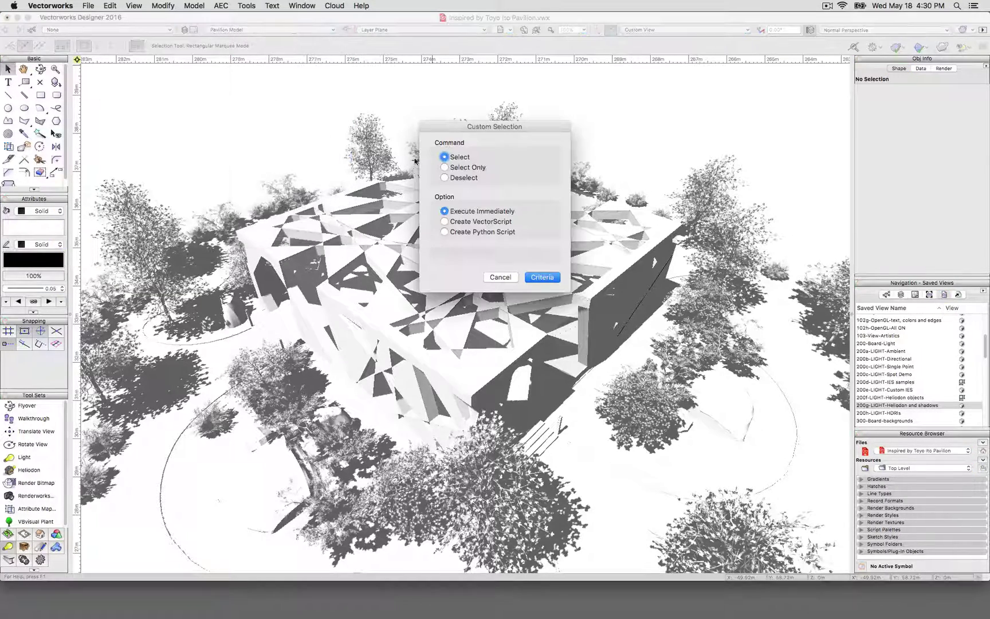
pyautogui.click(539, 278)
pyautogui.click(393, 178)
pyautogui.click(389, 187)
pyautogui.click(591, 179)
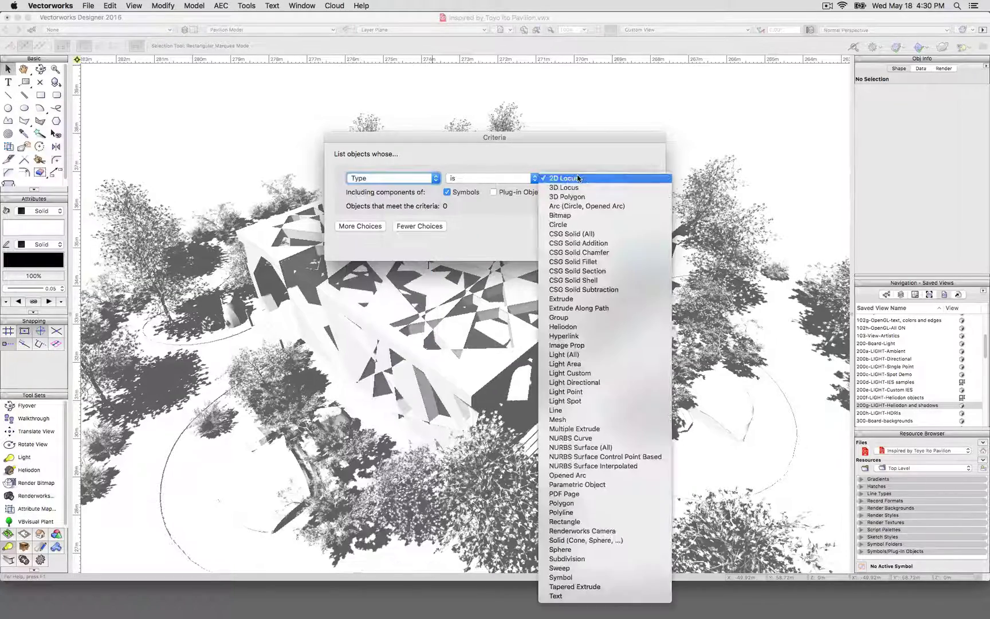
pyautogui.click(564, 326)
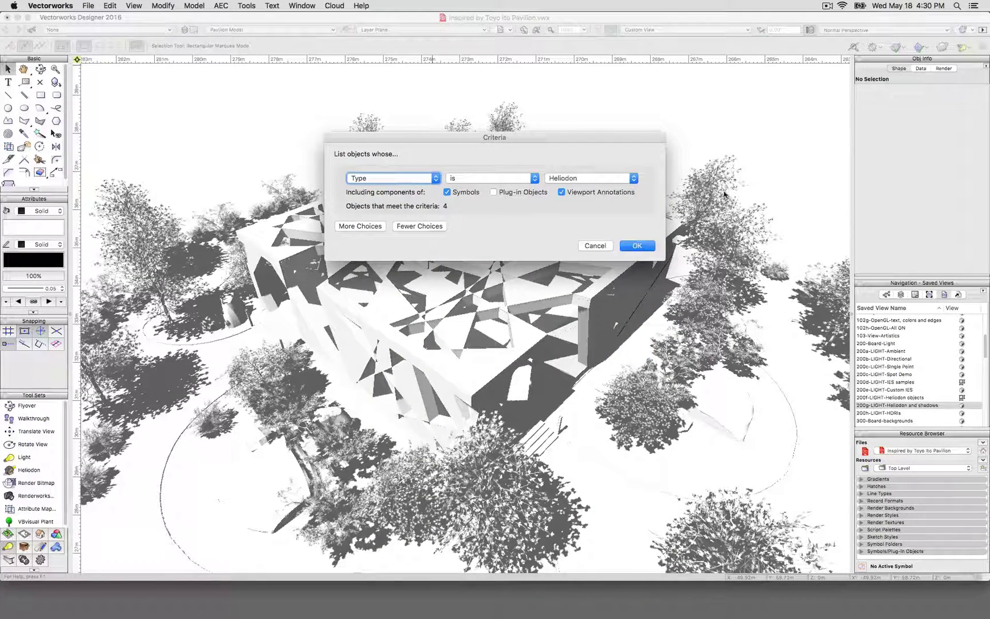
pyautogui.click(638, 246)
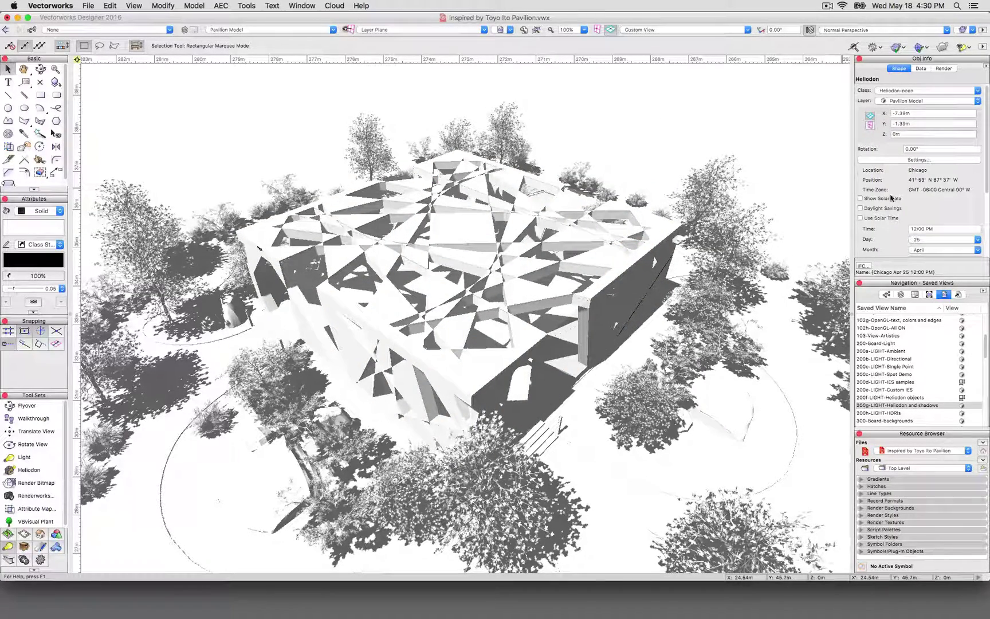
# Set the heliodon's Time to 1:00 PM.
pyautogui.scroll(-5, 891, 201)
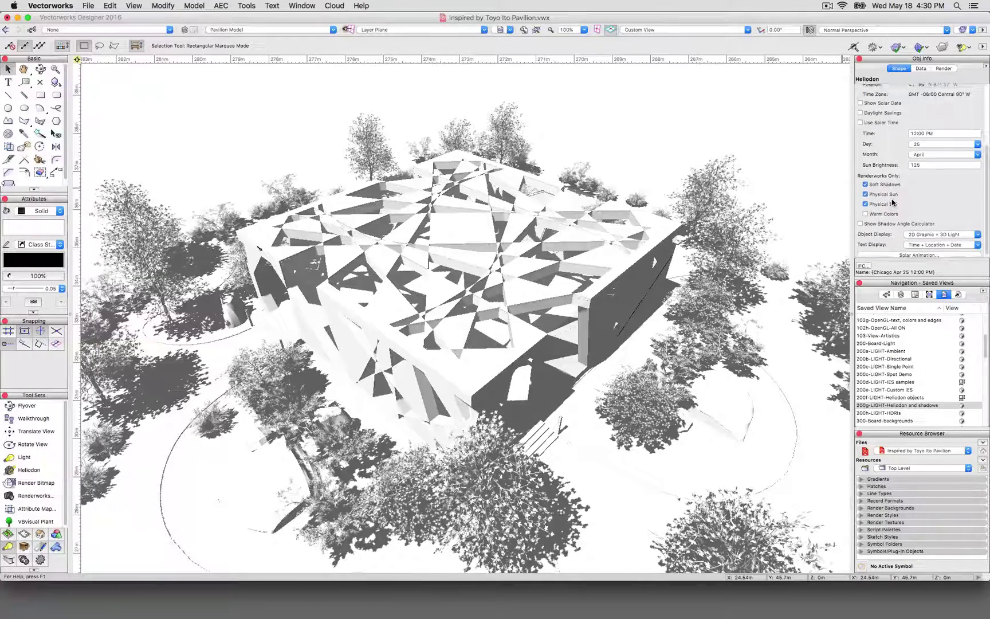
pyautogui.scroll(5, 893, 201)
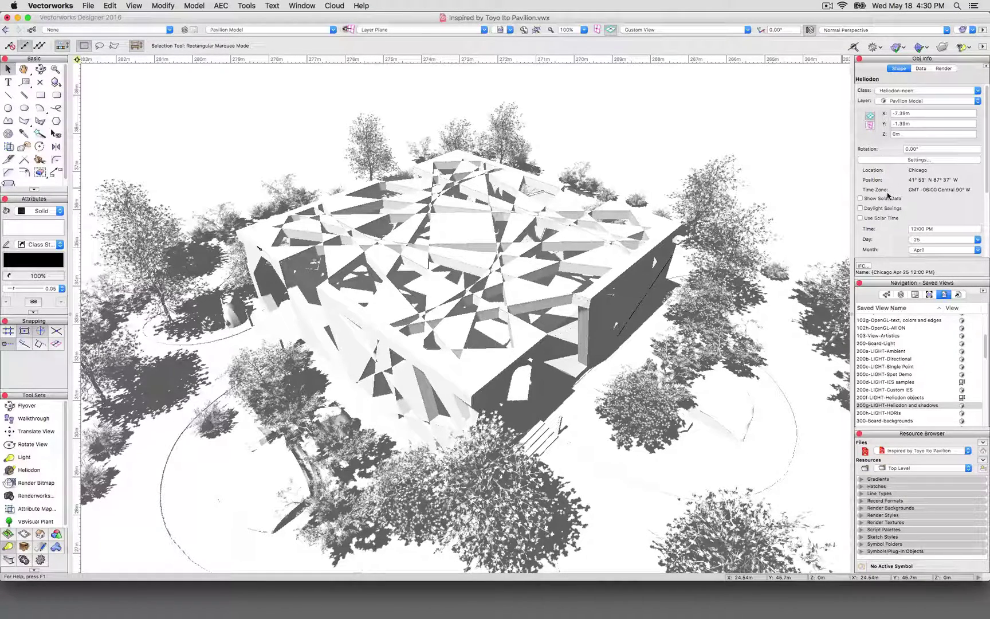
pyautogui.scroll(-7, 904, 196)
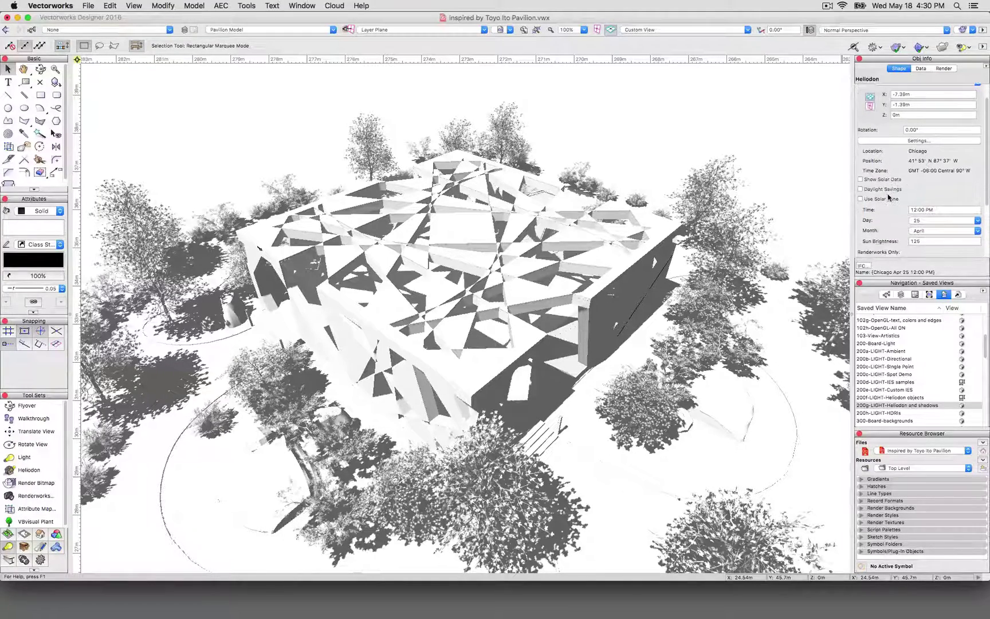
pyautogui.scroll(-1, 890, 212)
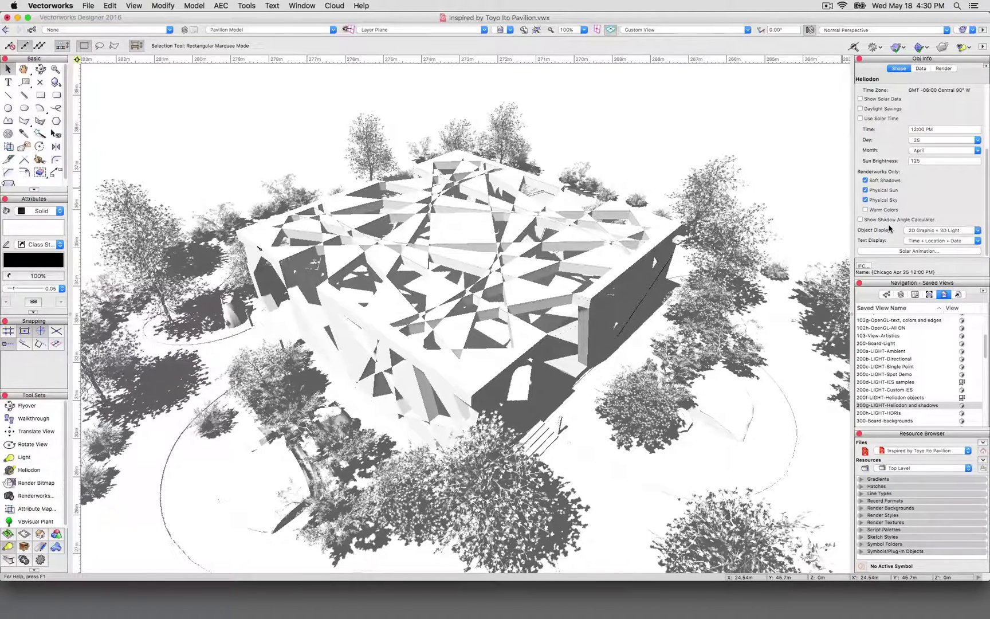
pyautogui.scroll(5, 892, 208)
pyautogui.scroll(-2, 908, 189)
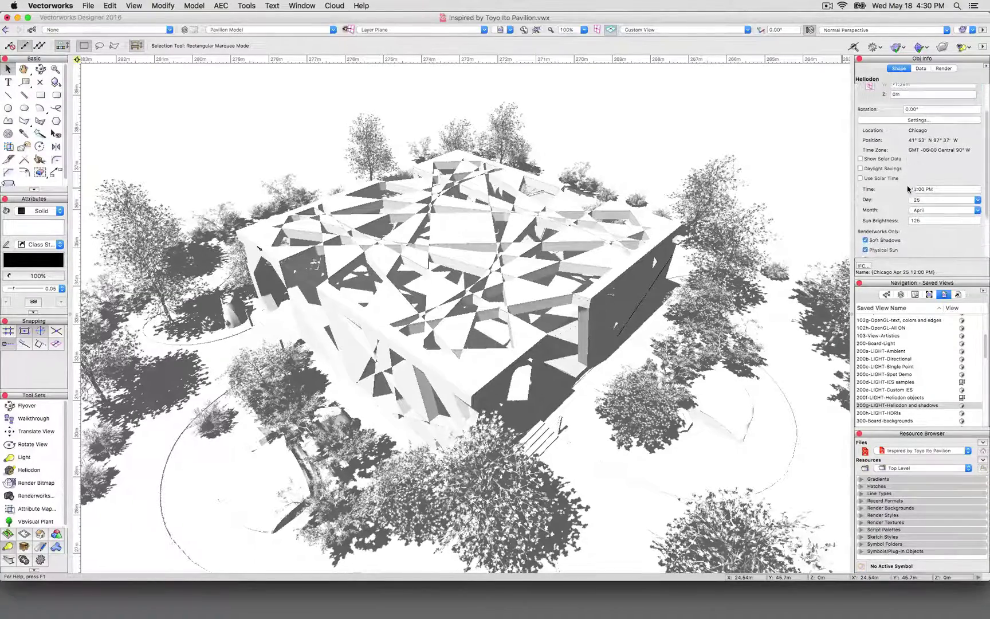
pyautogui.click(944, 188)
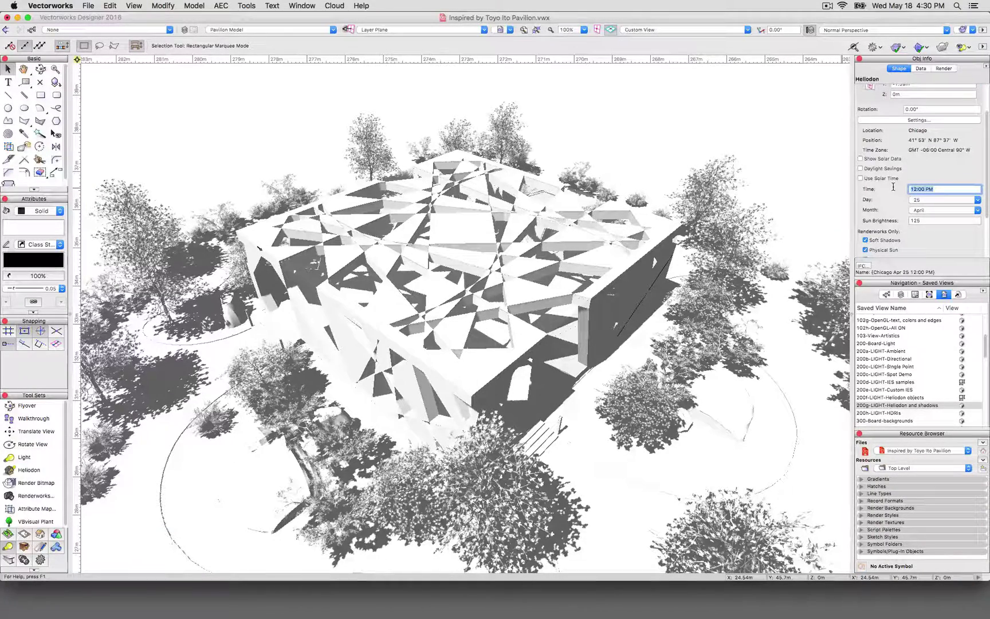
pyautogui.write('1pm')
pyautogui.press('Return')
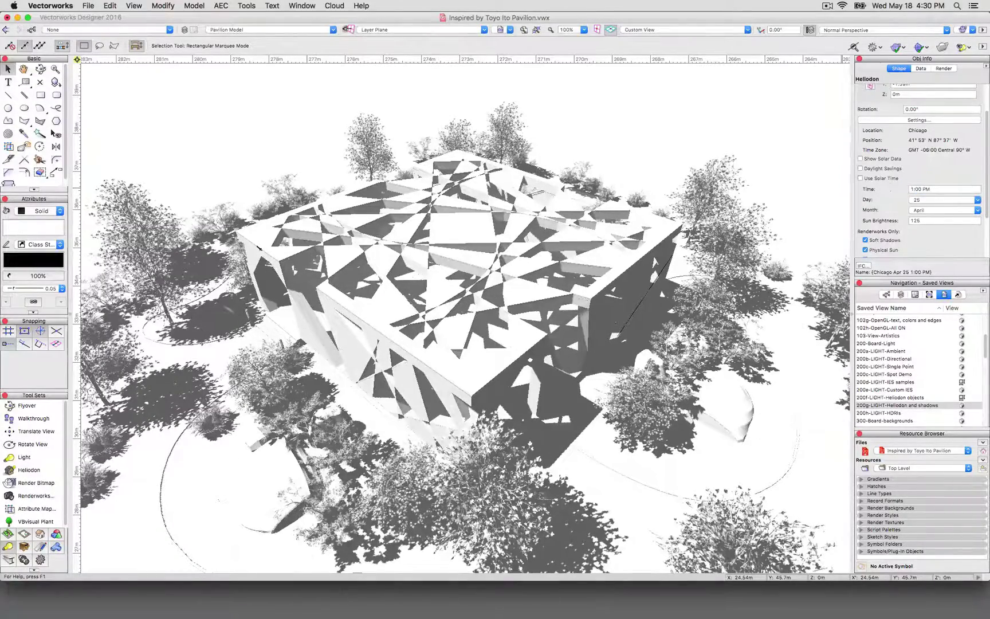
# Set Sun Brightness to 100 after briefly trying 150.
pyautogui.doubleClick(921, 222)
pyautogui.write('100')
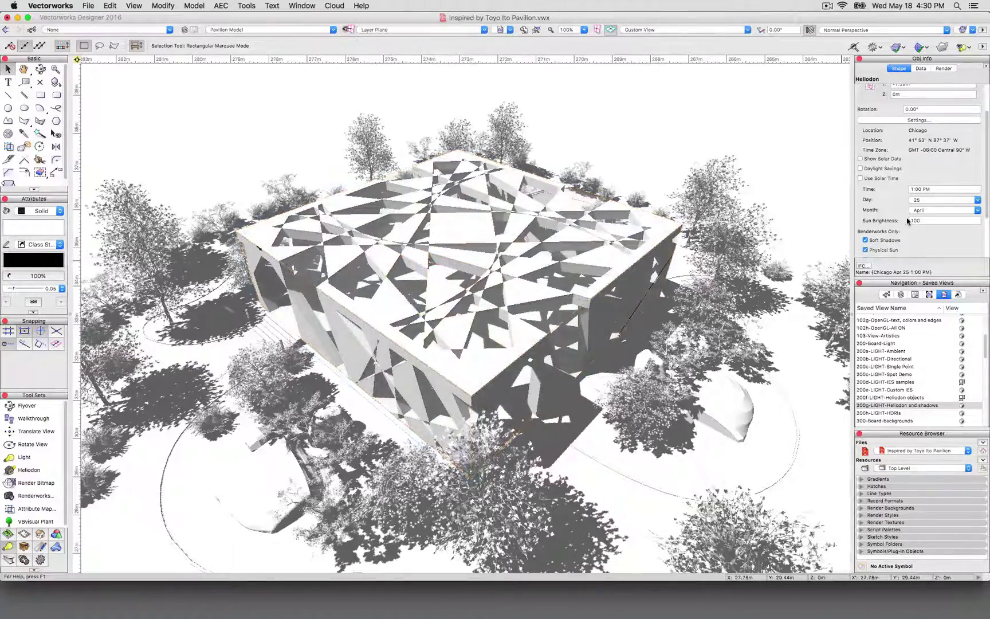
pyautogui.doubleClick(910, 222)
pyautogui.write('150')
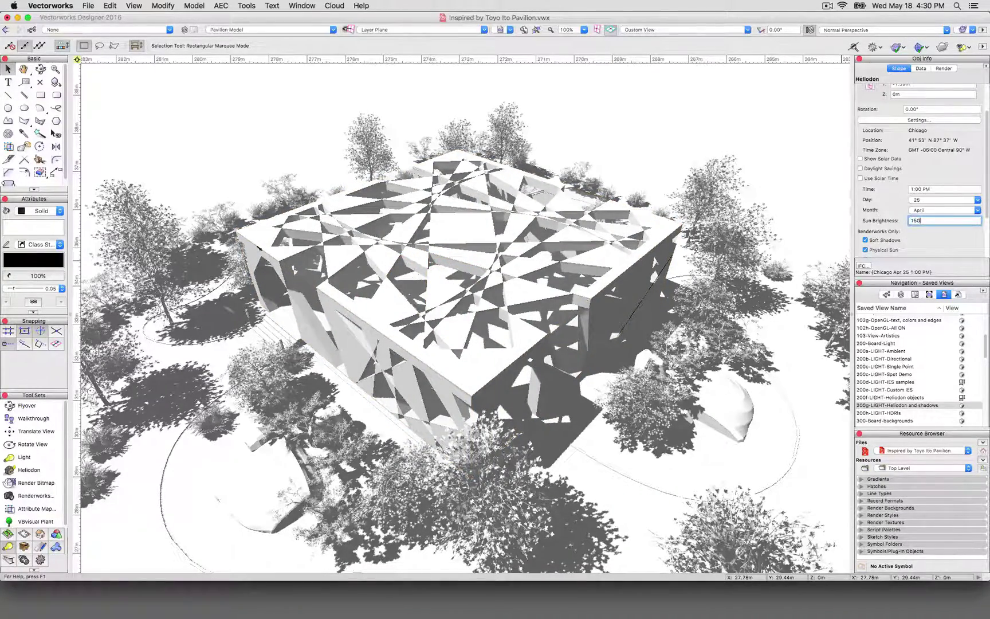
pyautogui.press('Return')
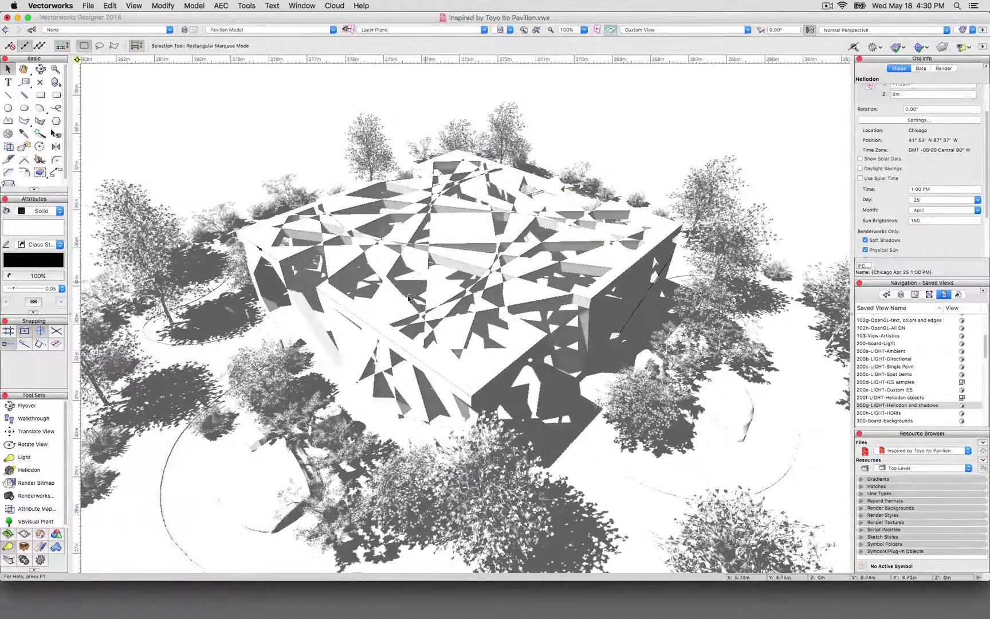
pyautogui.doubleClick(919, 220)
pyautogui.write('100')
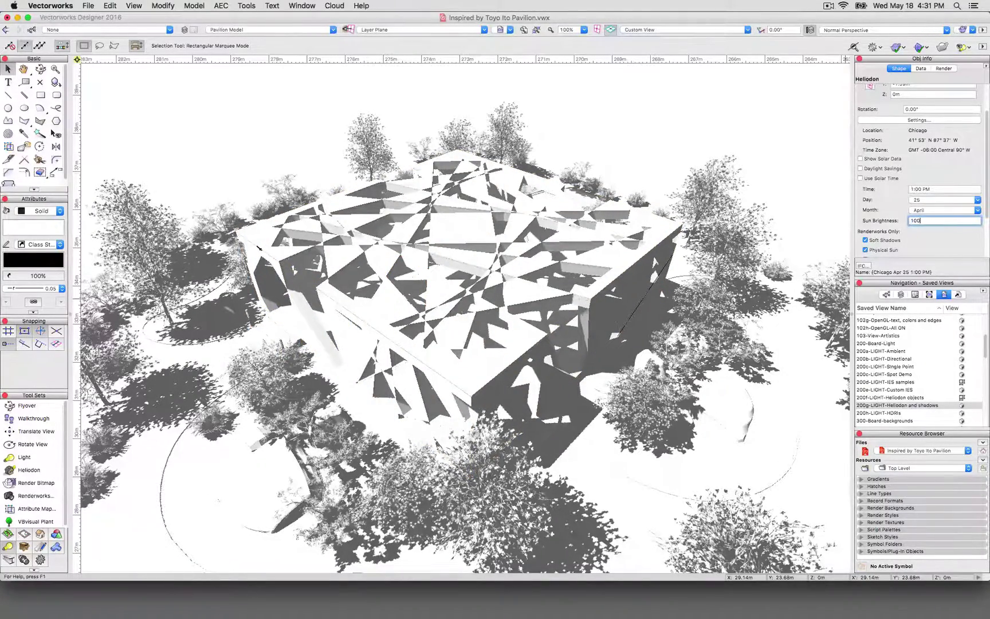
pyautogui.press('Return')
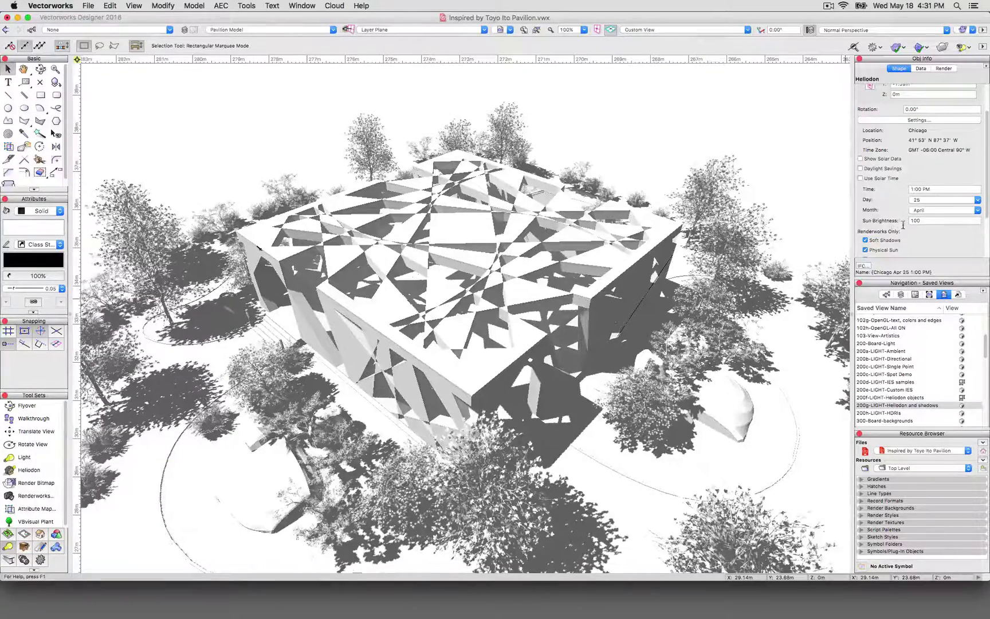
pyautogui.scroll(-2, 902, 224)
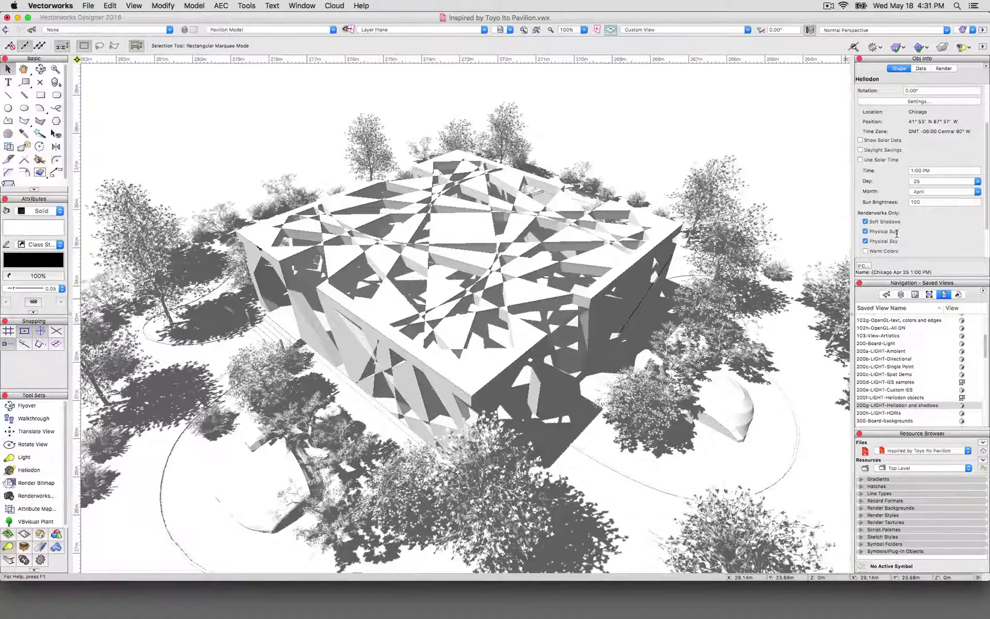
pyautogui.scroll(-2, 895, 233)
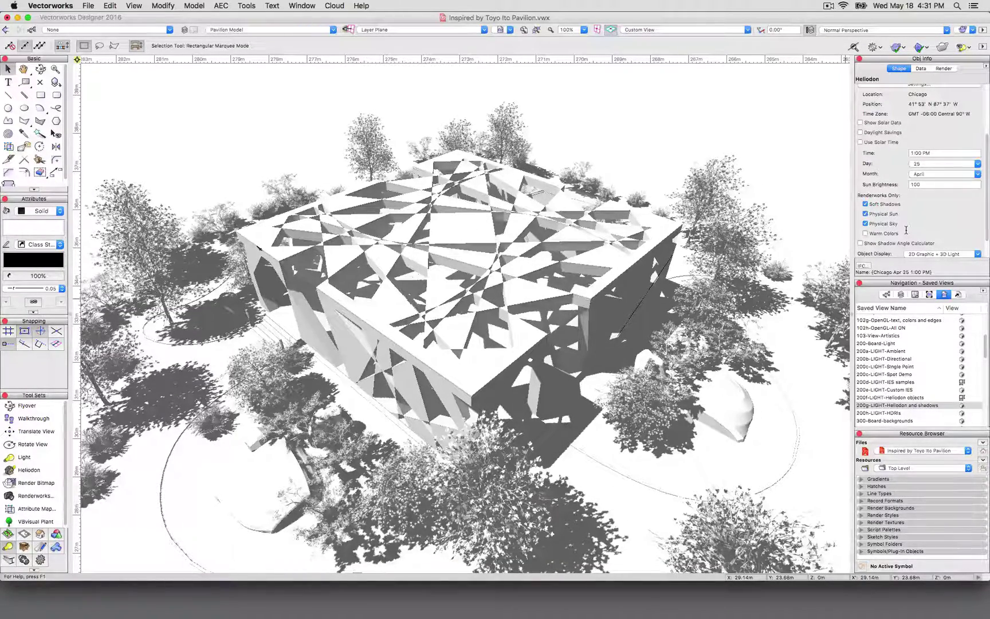
pyautogui.scroll(-3, 906, 224)
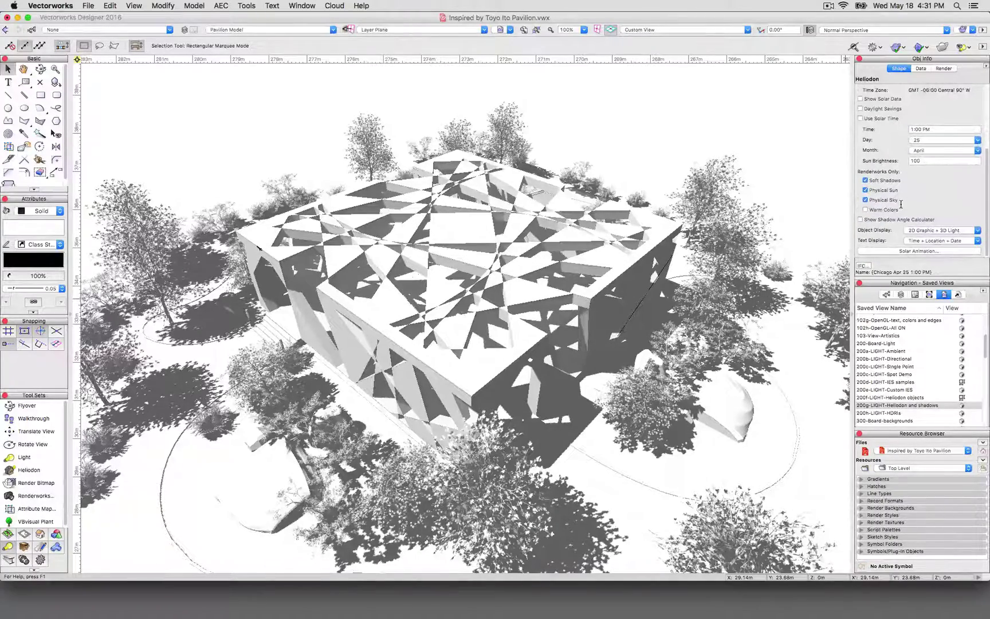
# Open Solar Animation beside the model and drag the Day and Hour sliders to preview shadows.
pyautogui.click(887, 251)
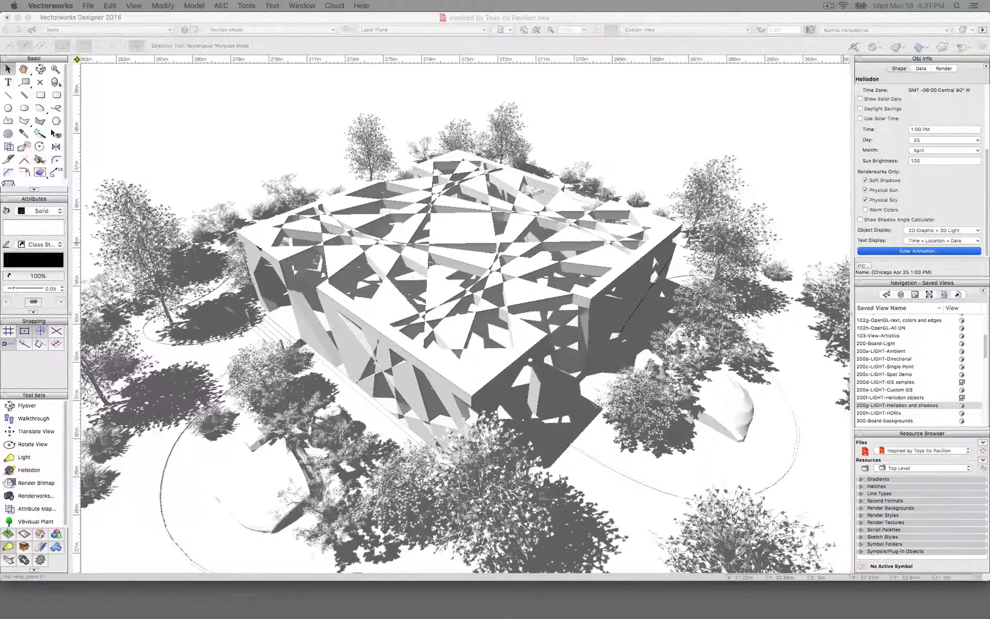
pyautogui.moveTo(595, 117); pyautogui.dragTo(238, 115)
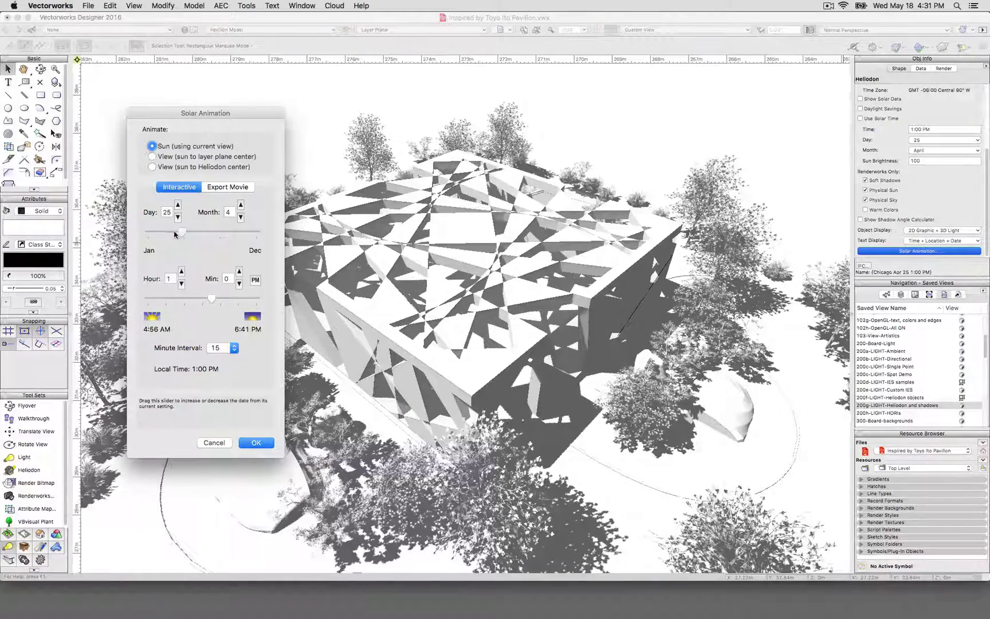
pyautogui.moveTo(175, 234); pyautogui.dragTo(238, 239)
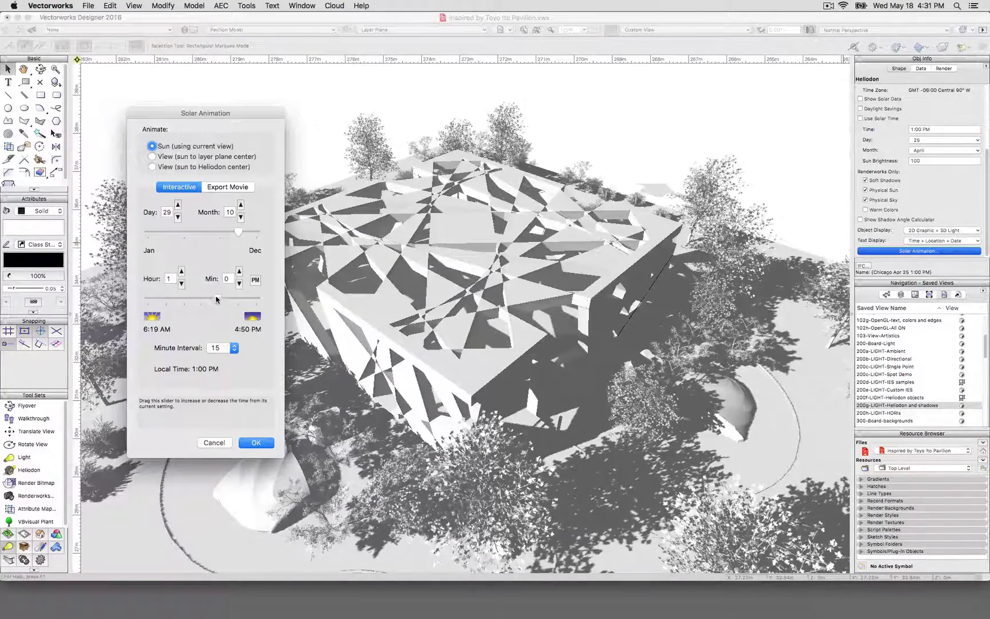
pyautogui.moveTo(216, 299); pyautogui.dragTo(137, 296)
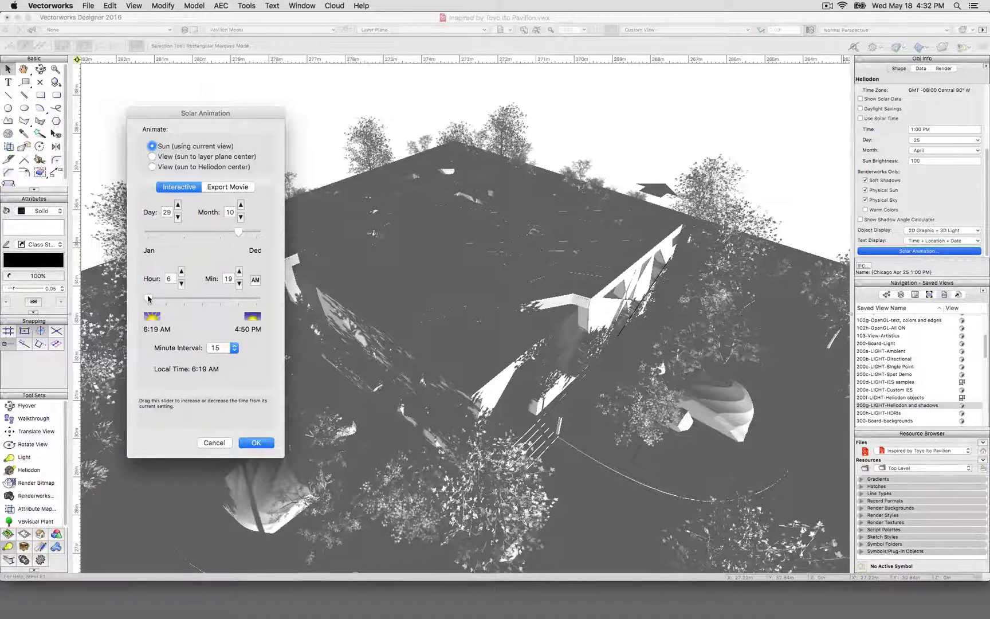
pyautogui.moveTo(149, 298); pyautogui.dragTo(260, 302)
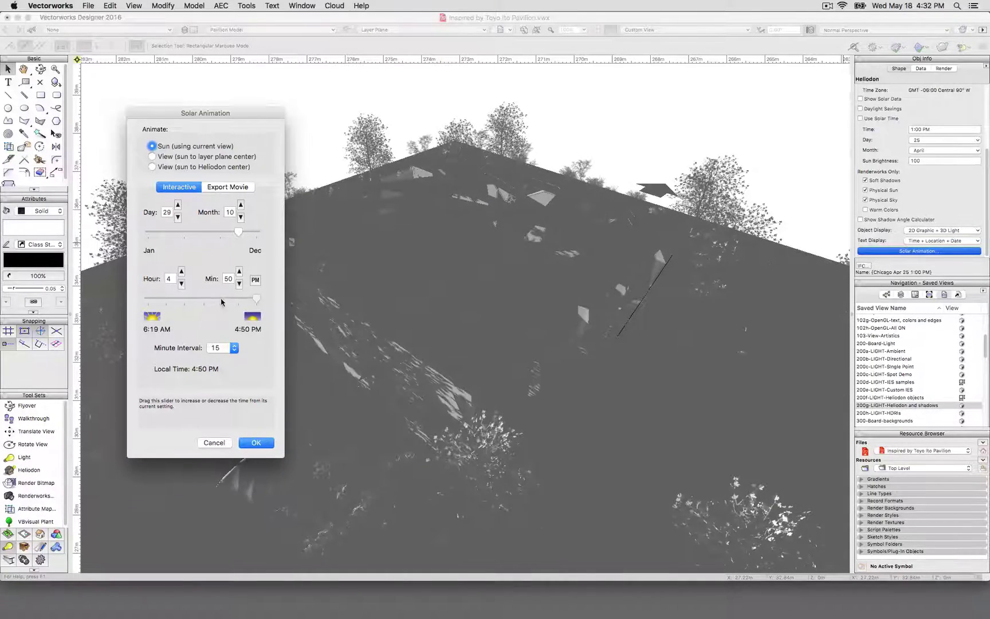
# Scrub the Hour slider through the morning, glance at Export Movie, then cancel Solar Animation.
pyautogui.click(201, 302)
pyautogui.click(184, 302)
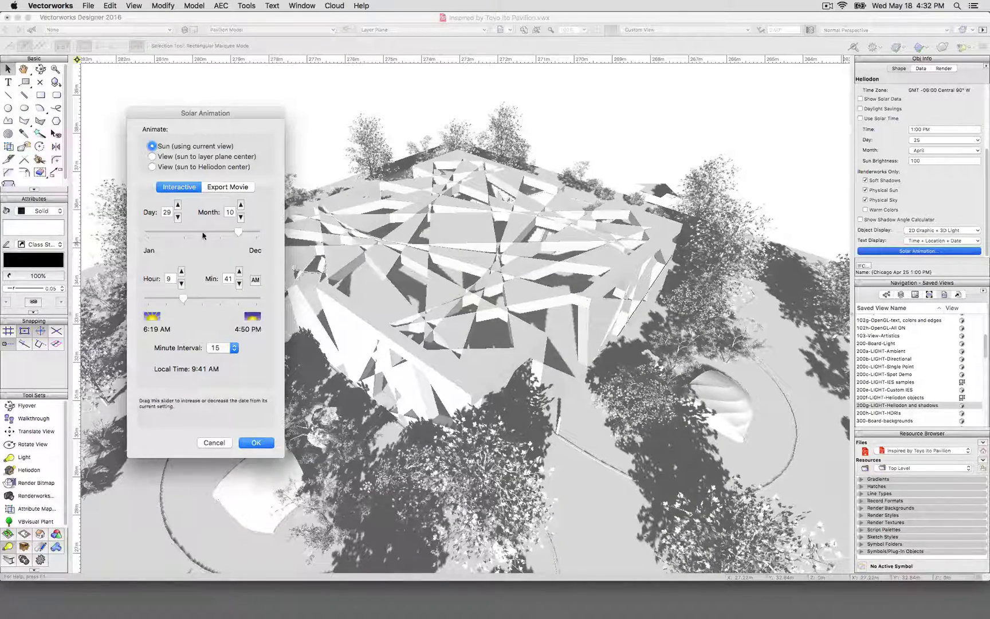
pyautogui.click(232, 190)
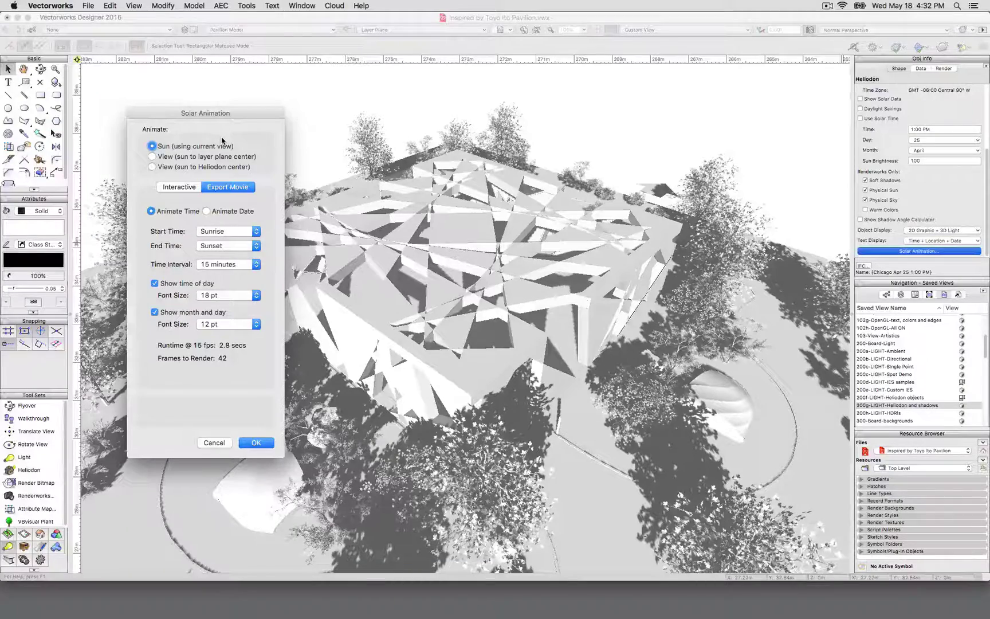
pyautogui.click(186, 189)
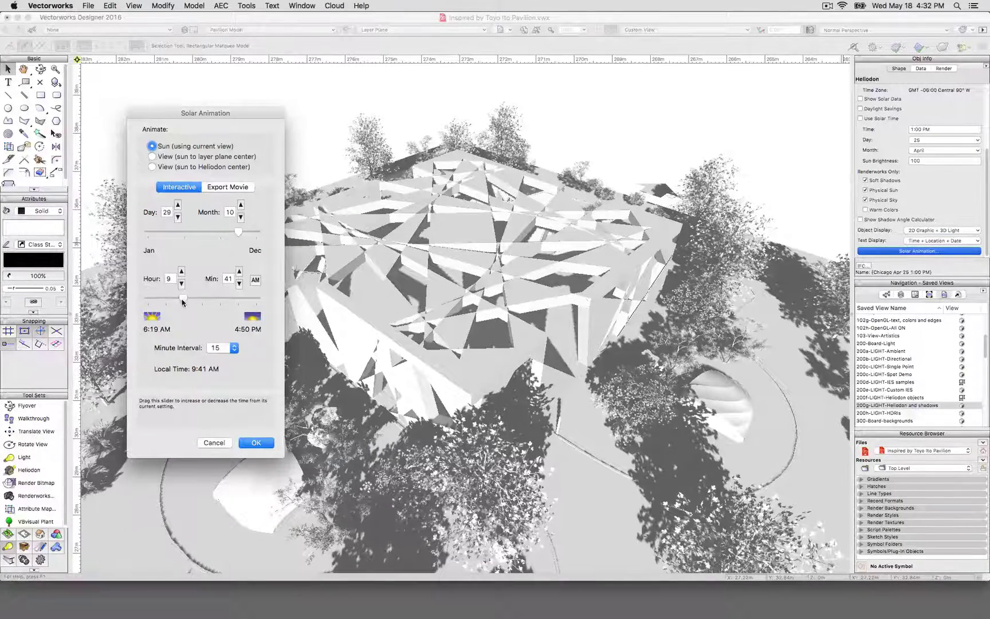
pyautogui.moveTo(187, 301); pyautogui.dragTo(227, 301)
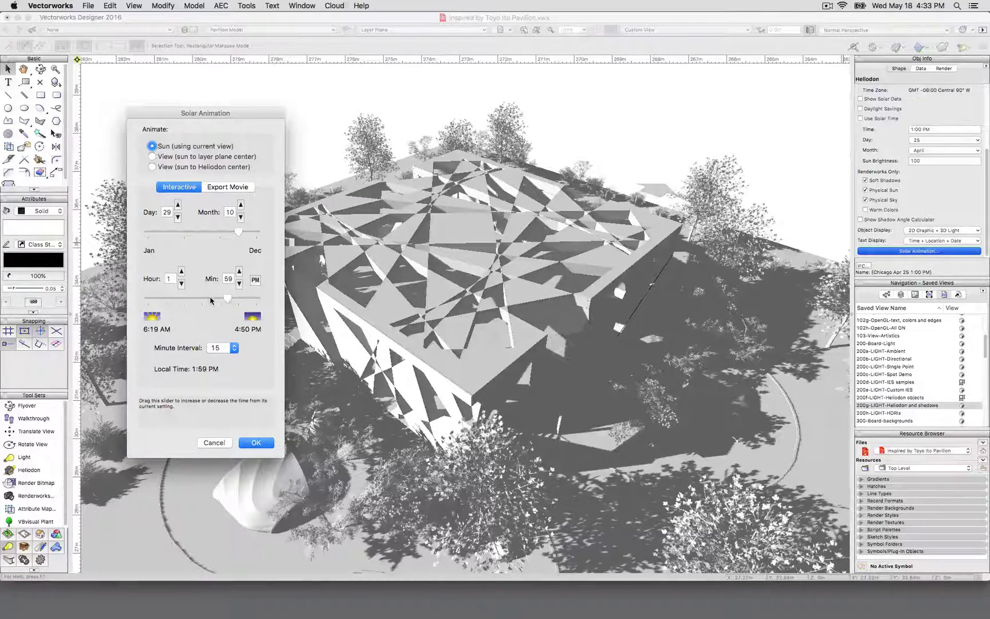
pyautogui.moveTo(207, 301); pyautogui.dragTo(174, 303)
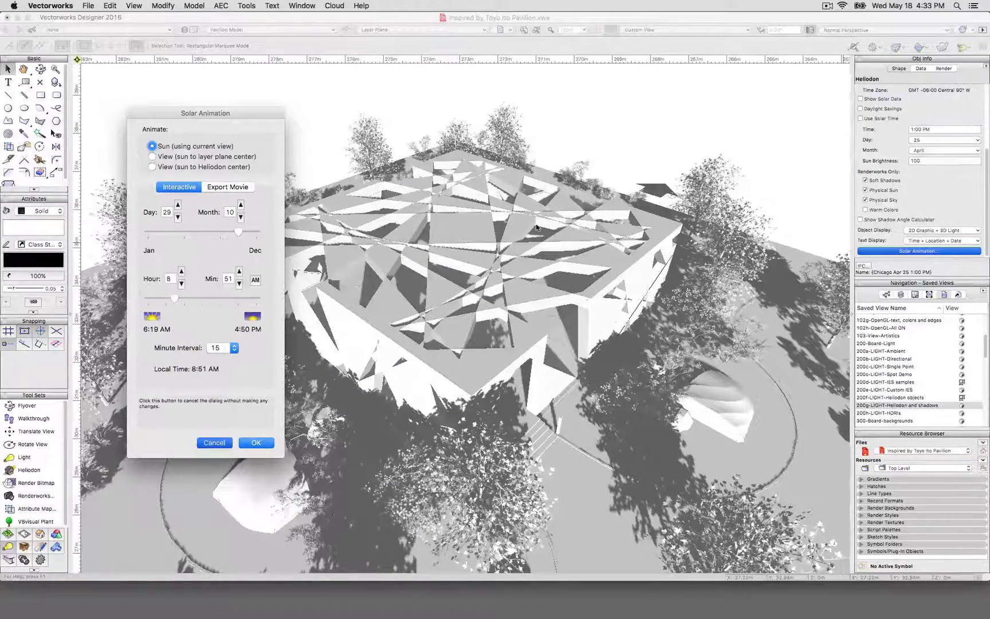
pyautogui.press('Escape')
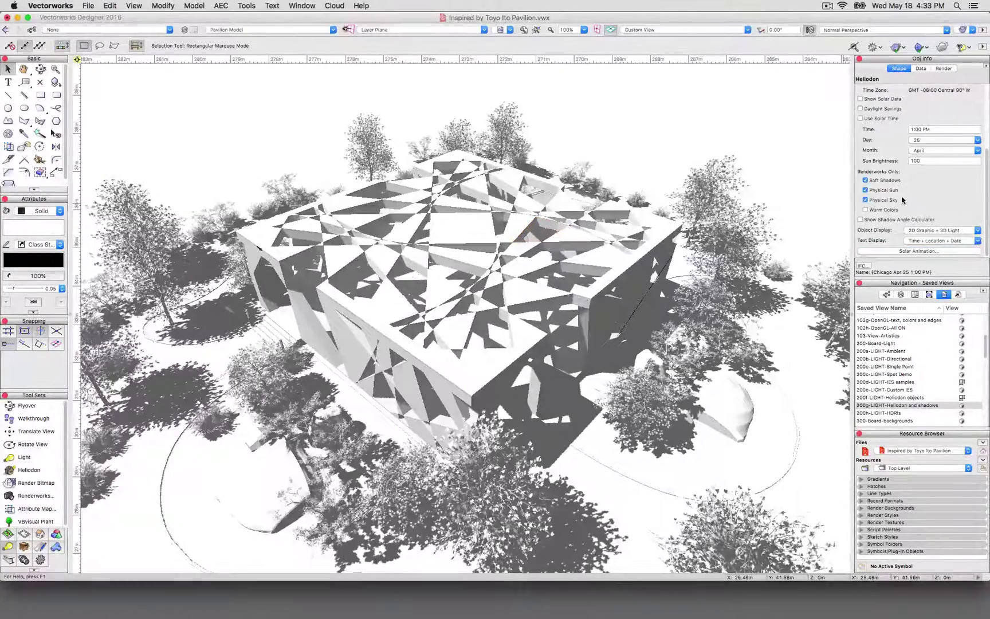